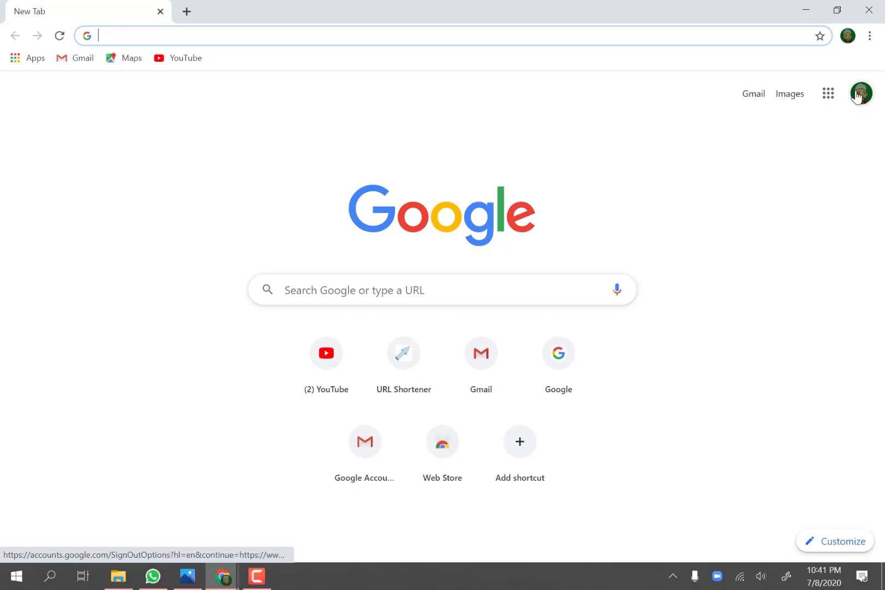
Step: Switch to the second signed-in Google account and open its Google Drive
left_click(861, 93)
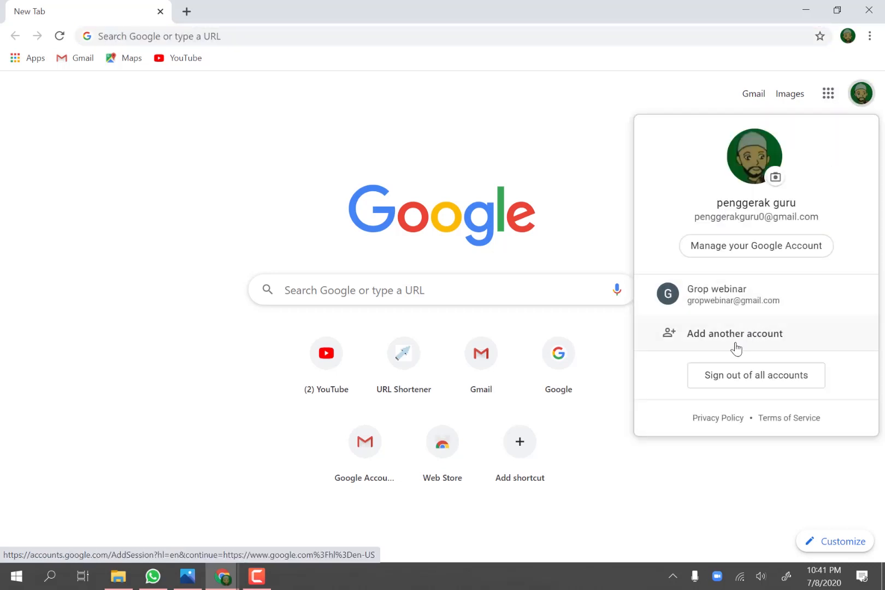
left_click(719, 301)
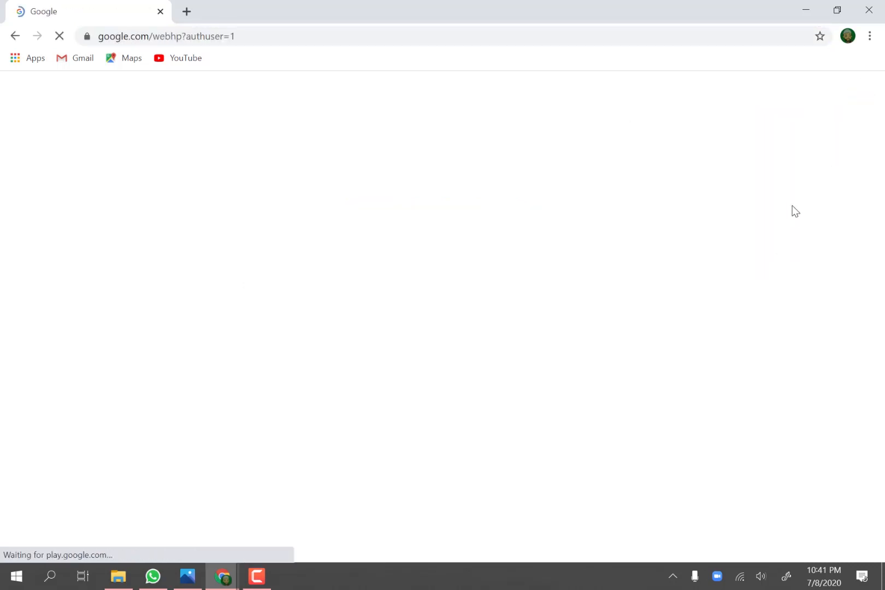
left_click(823, 93)
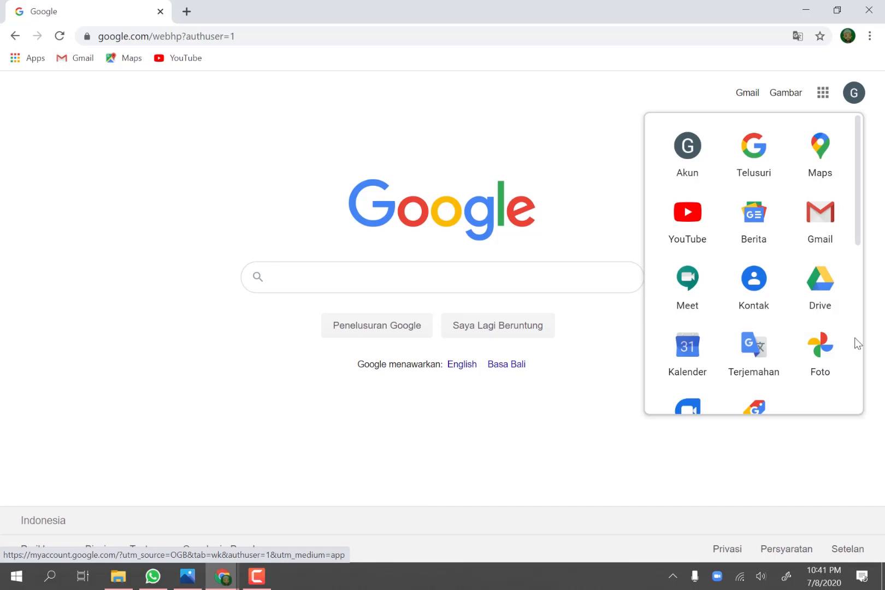
left_click(828, 290)
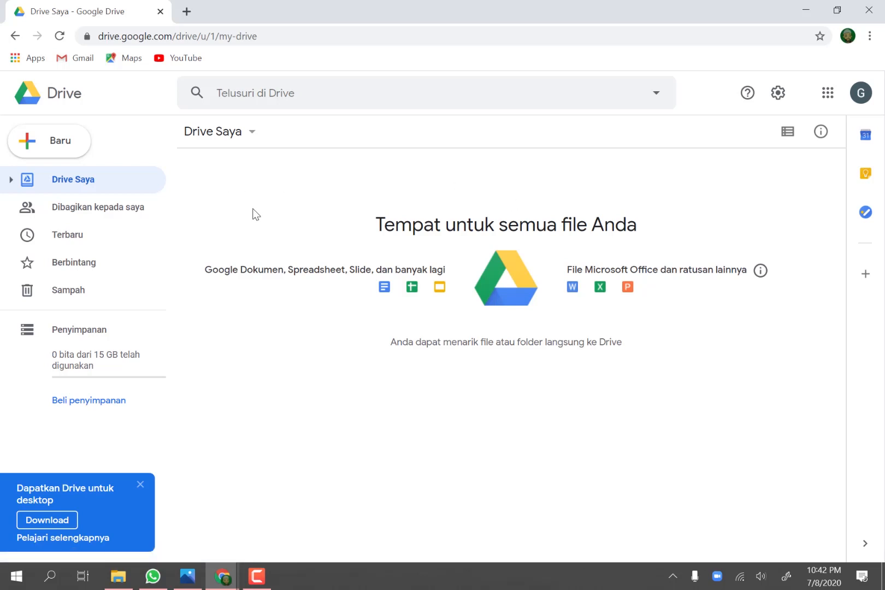
Step: Create a new blank Google Form from Drive and dismiss its introductory tour
left_click(41, 144)
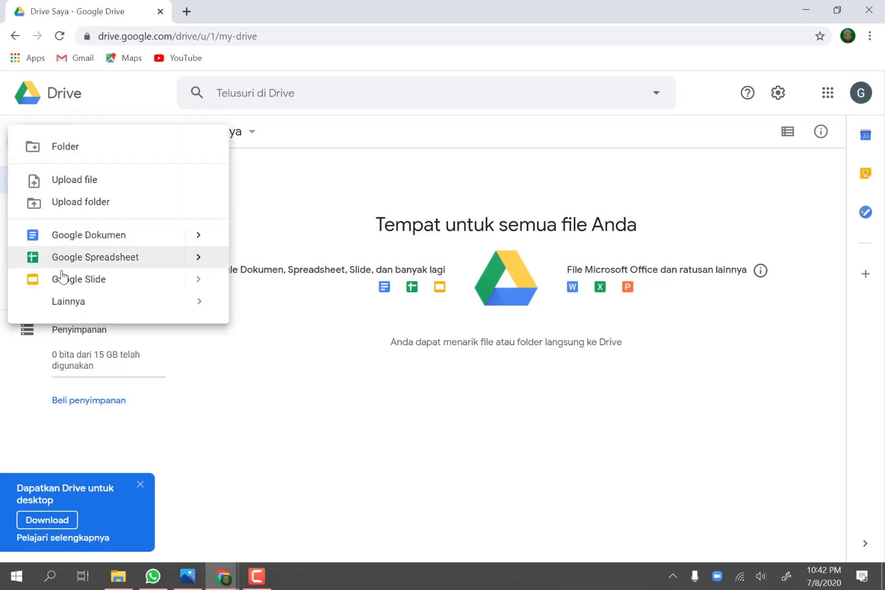
mouse_move(79, 309)
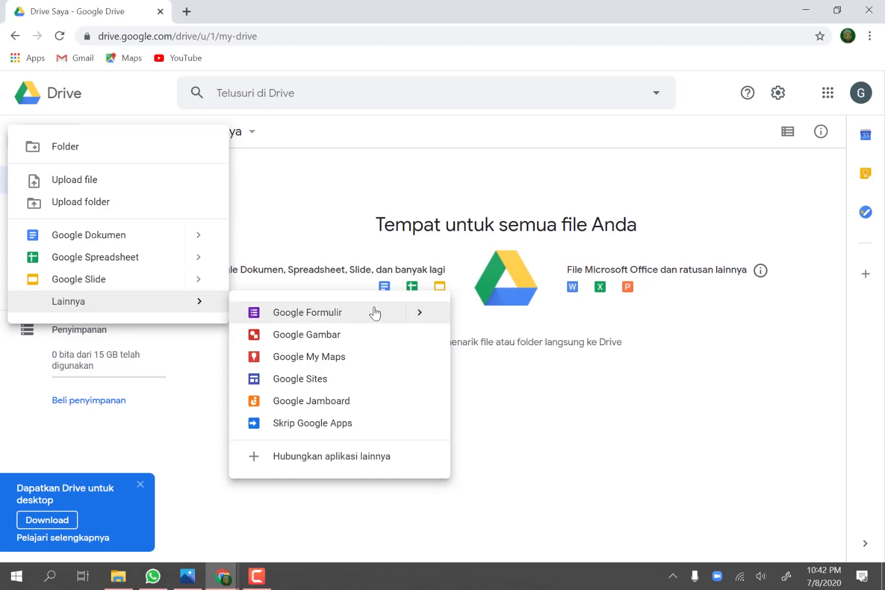
mouse_move(432, 315)
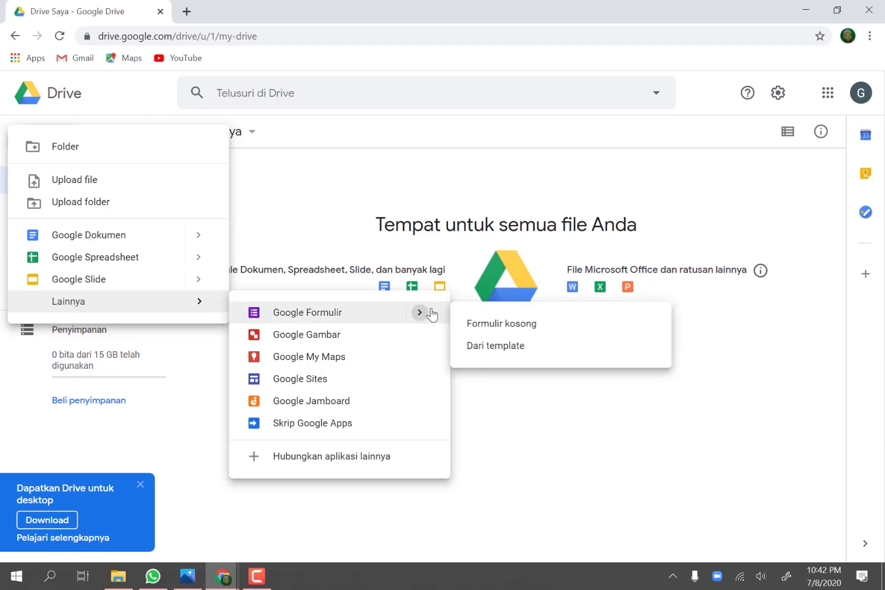
left_click(483, 327)
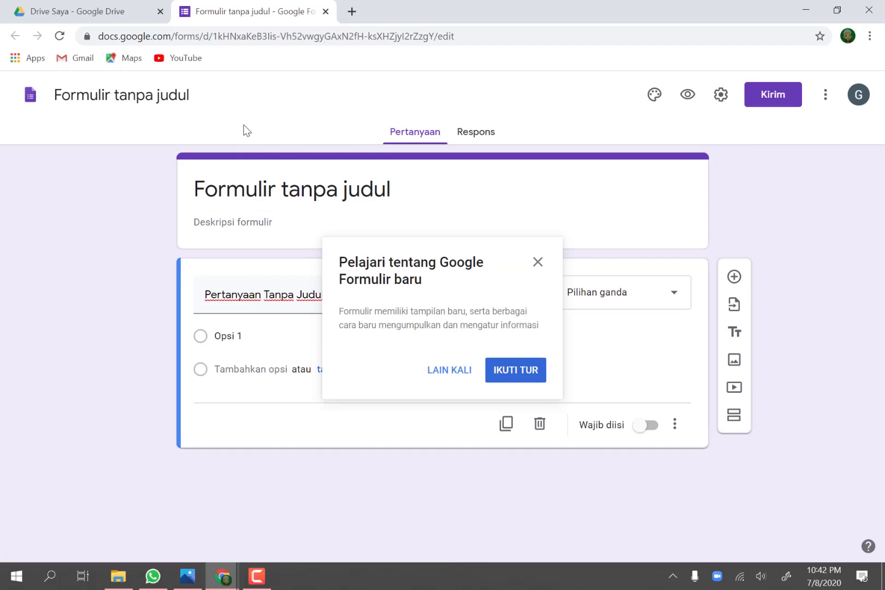
left_click(538, 262)
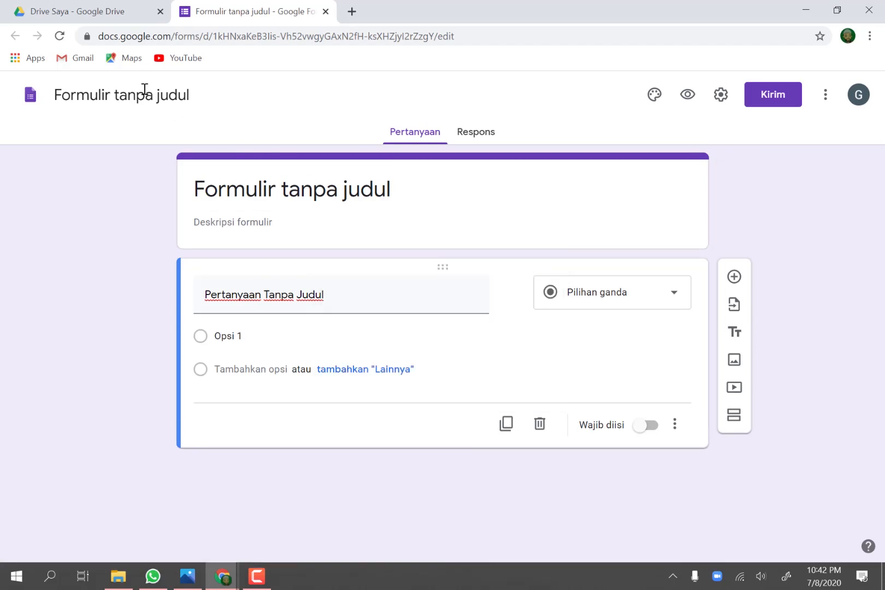
Step: Rename the untitled form's file as "Pembelajaran Jarak Jauh (PJJ)"
left_click(54, 95)
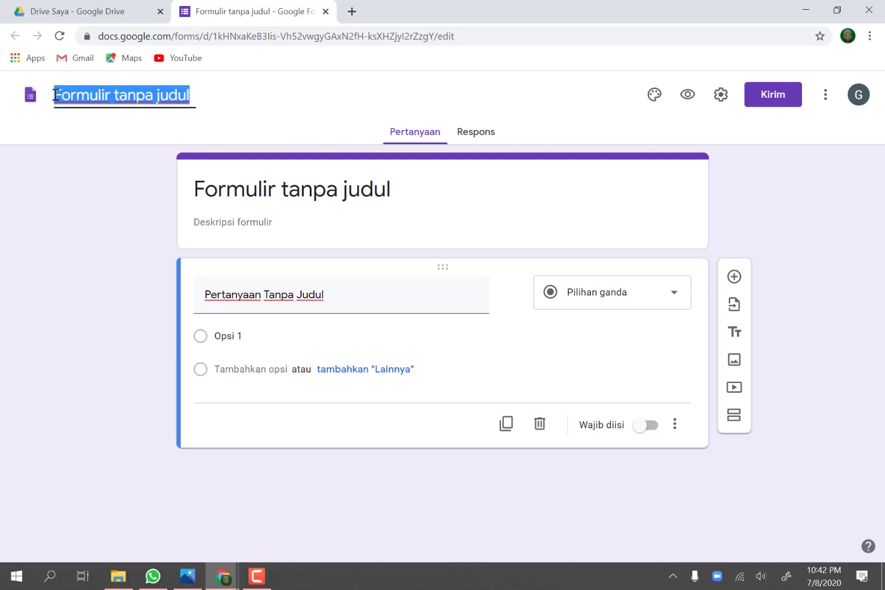
type("PEN")
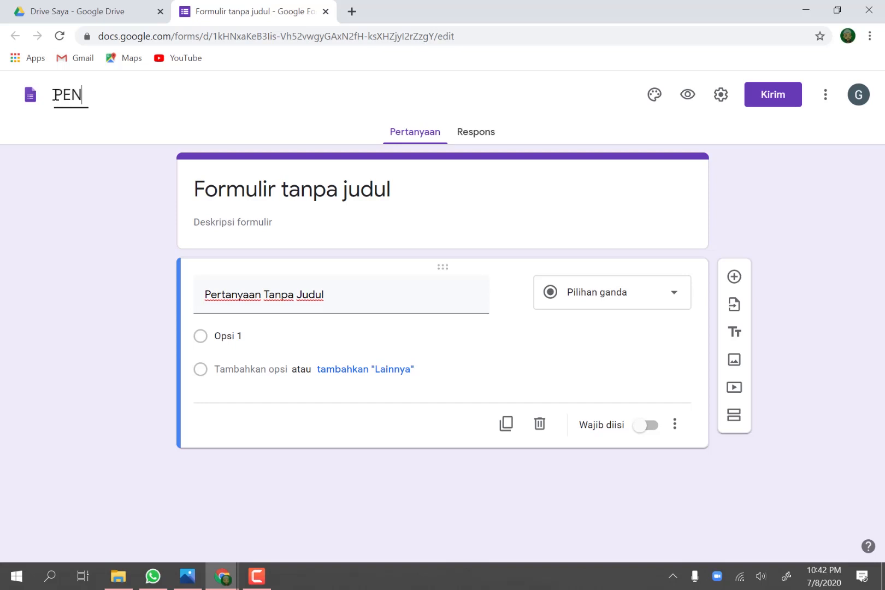
key("BackSpace")
key("BackSpace")
type("embelaj")
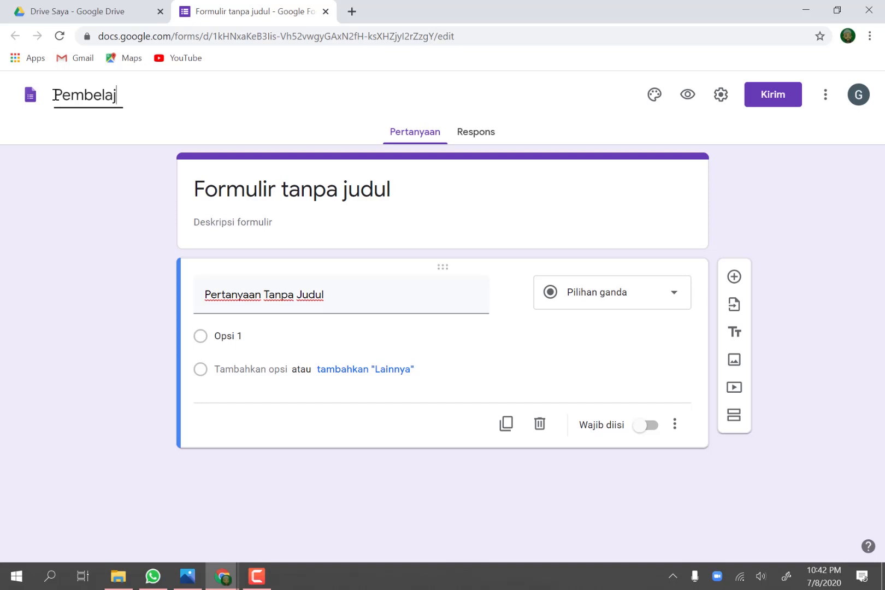
type("aran Jarak Jauh")
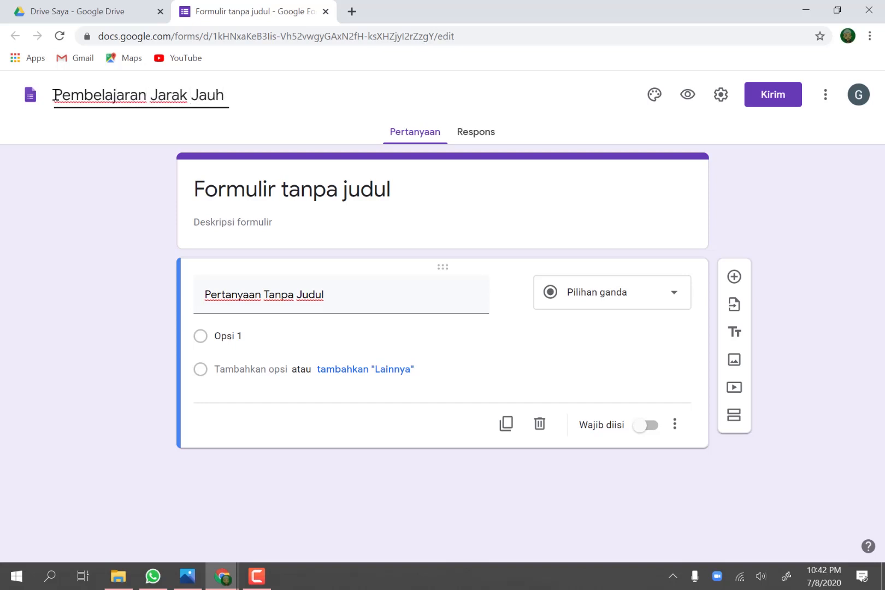
type(" (PJJ)")
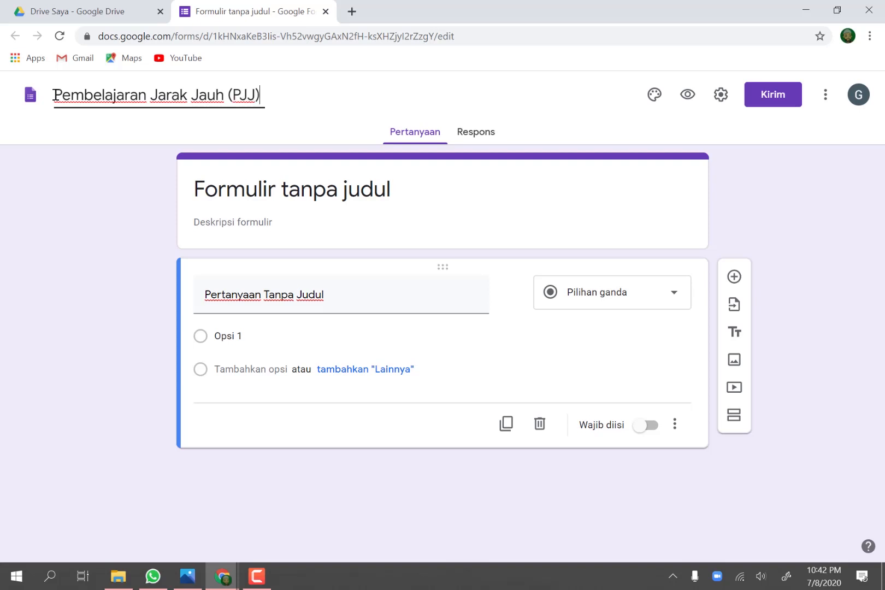
type(" SMP Mode")
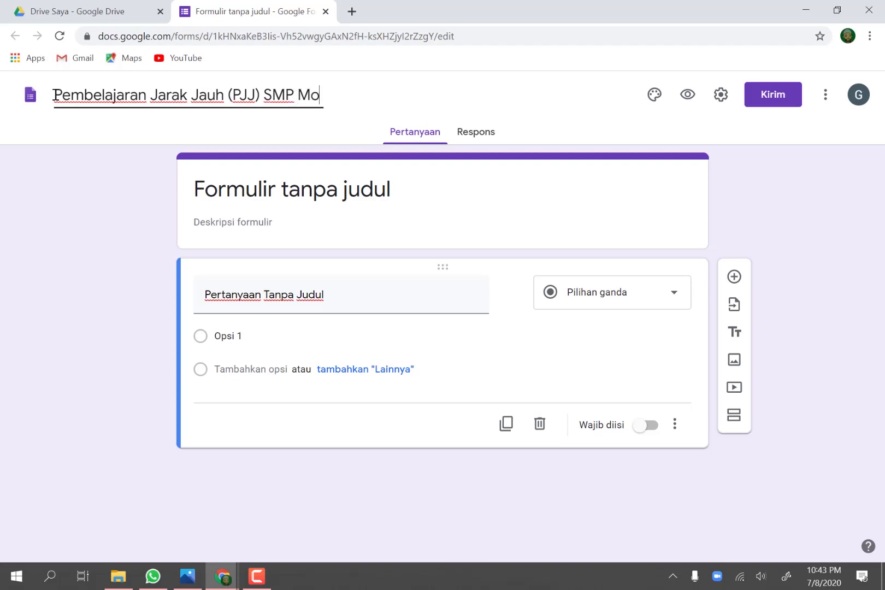
Step: Append the school name "SMP Arrasyid" to the form's file name and apply the full name as the form heading
key("BackSpace")
key("BackSpace")
key("BackSpace")
key("BackSpace")
key("BackSpace")
type("Nusantara")
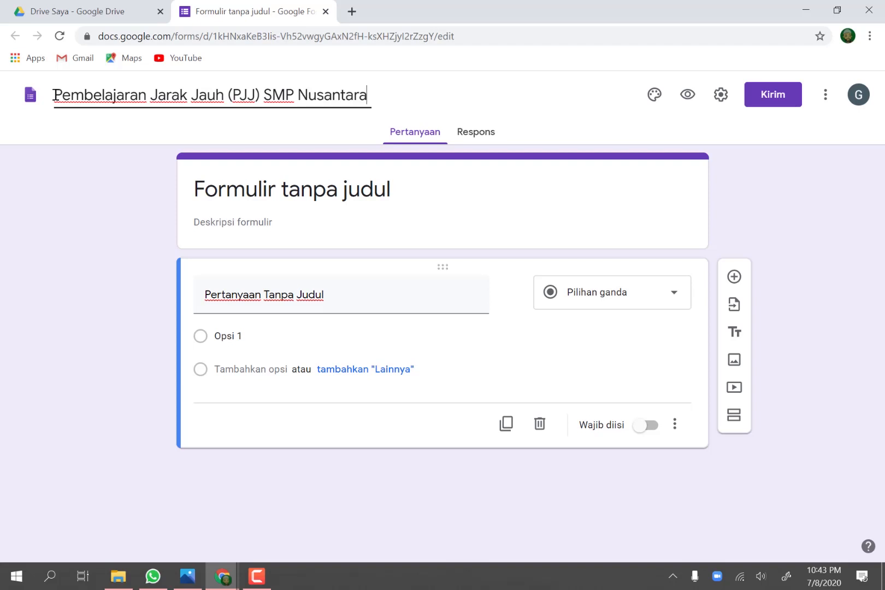
key("BackSpace")
key("BackSpace")
key("BackSpace")
key("BackSpace")
key("BackSpace")
key("BackSpace")
key("BackSpace")
key("BackSpace")
key("BackSpace")
key("BackSpace")
type("A")
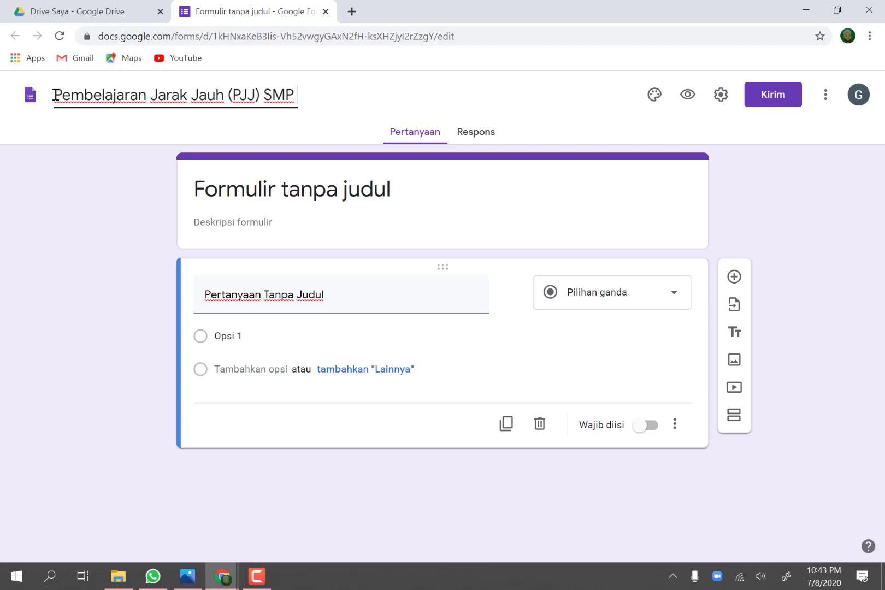
type("rrasyid")
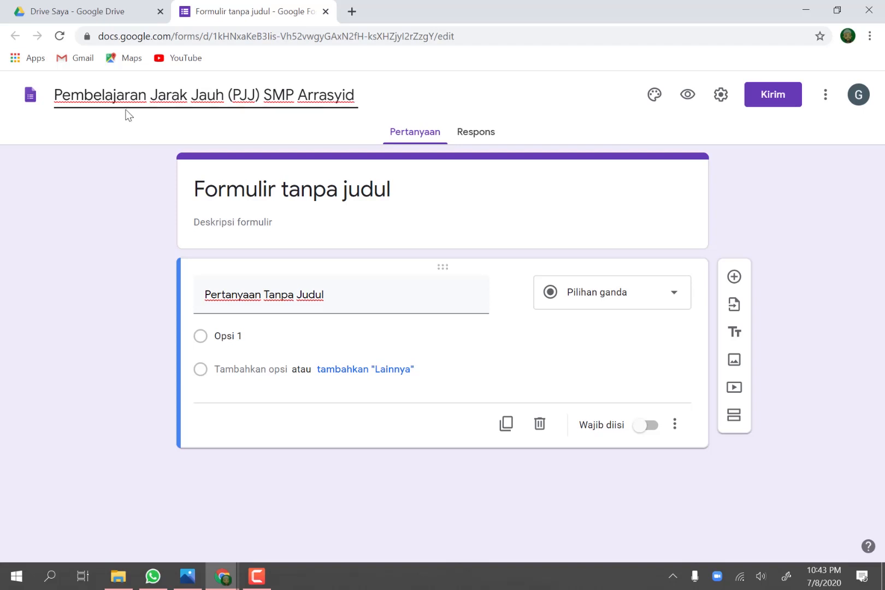
left_click(200, 190)
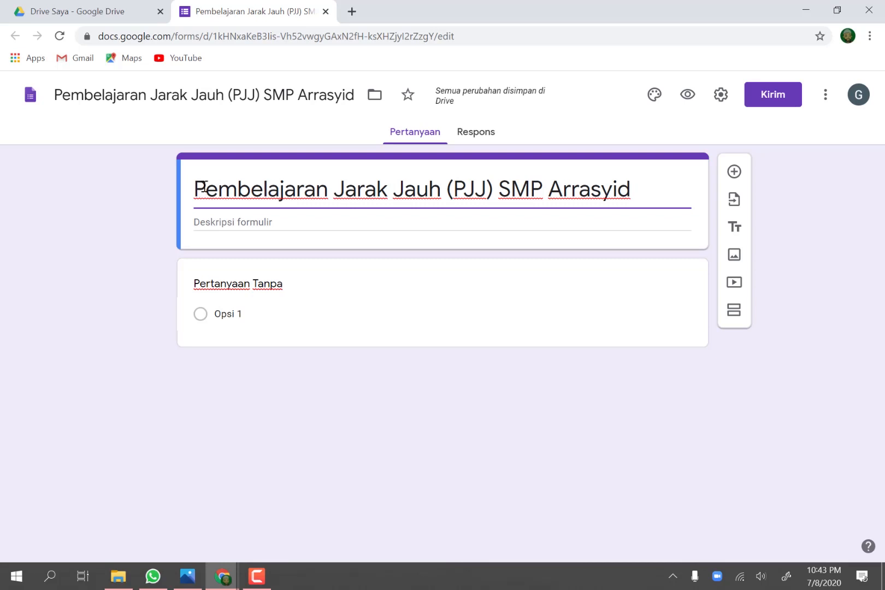
Step: Start the form description with the subject line "Mata Pelajaran : Matematika"
left_click(198, 222)
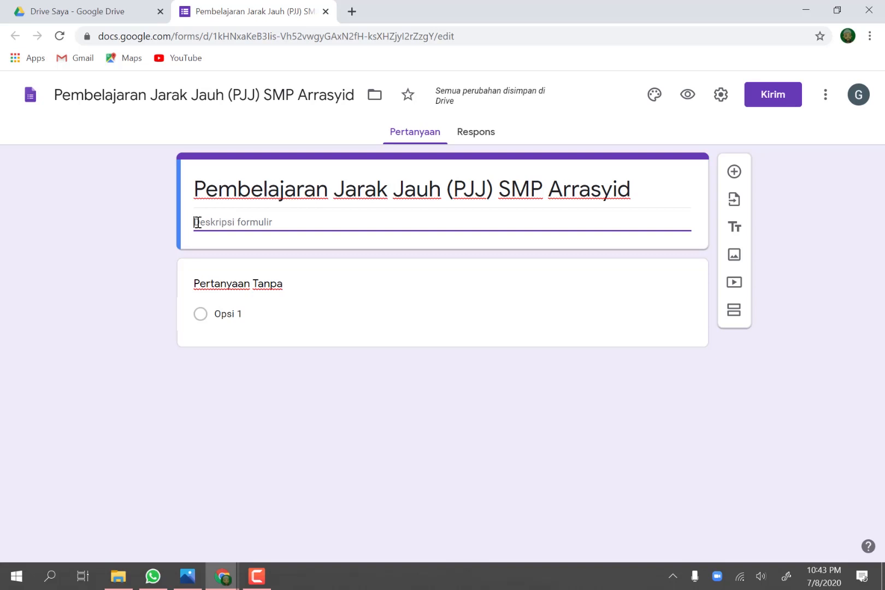
type("Mata")
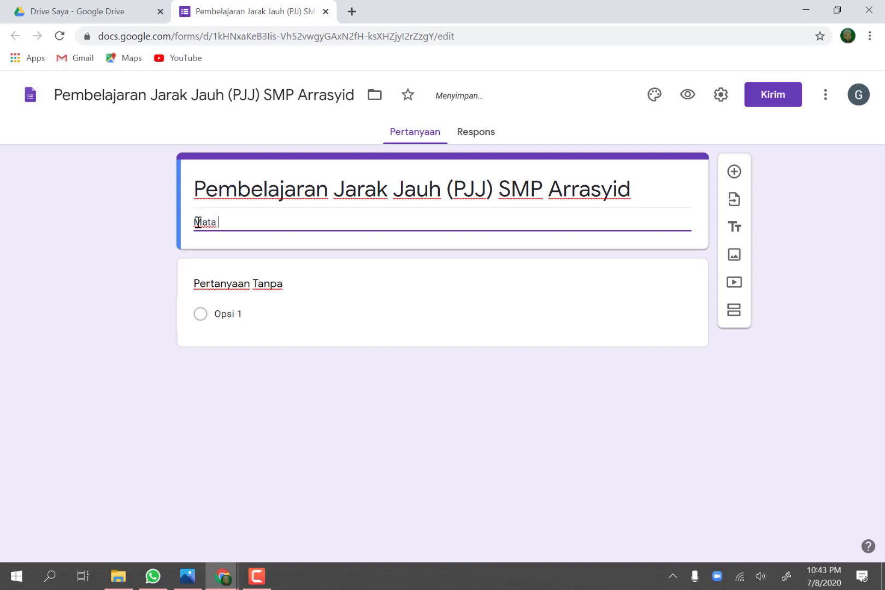
type(" Pelajaran       : Matemaytia")
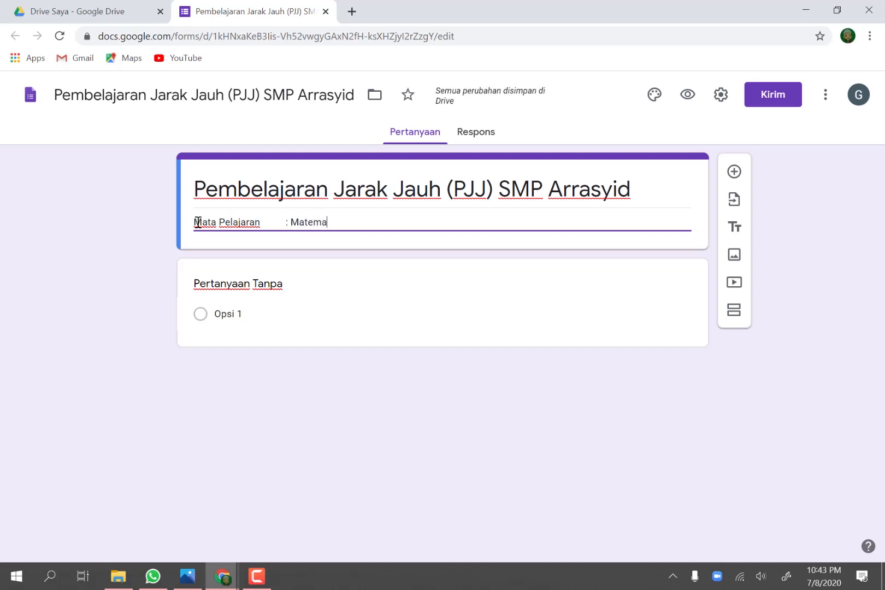
key("BackSpace")
key("BackSpace")
key("BackSpace")
key("BackSpace")
type("tika")
key("Return")
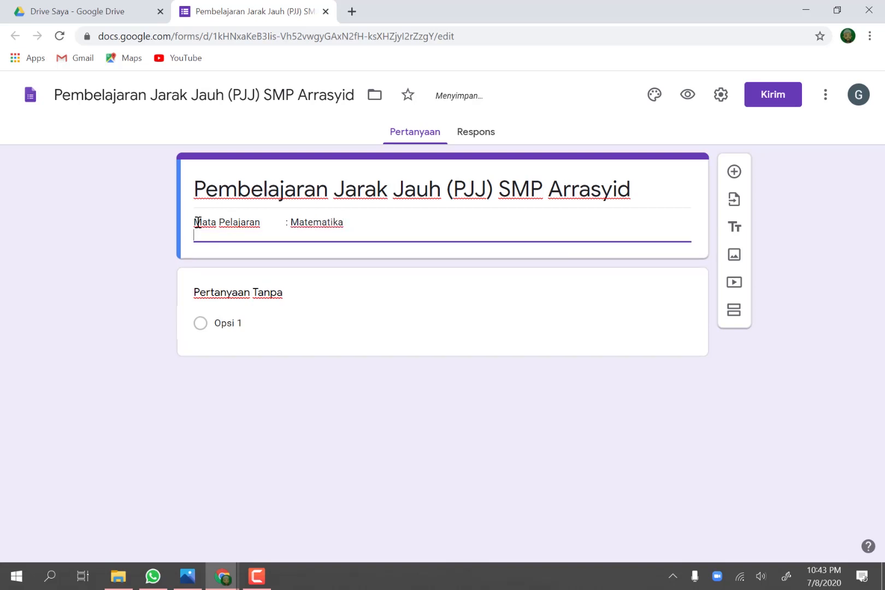
Step: Add the line "Materi : 1.1 Membandingkan bilangan Bulat" to the description, with its colon aligned under the subject's
type("Materi                    :")
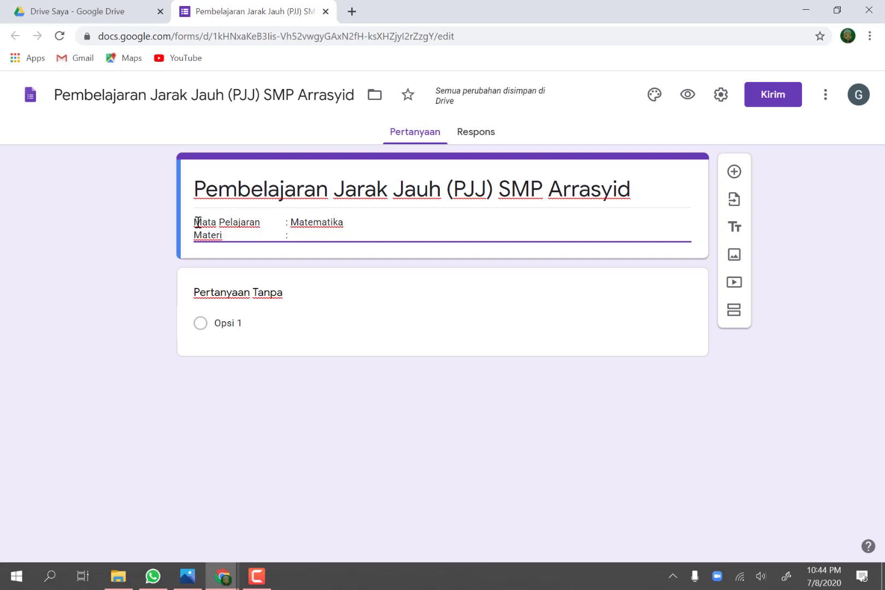
type("1.1")
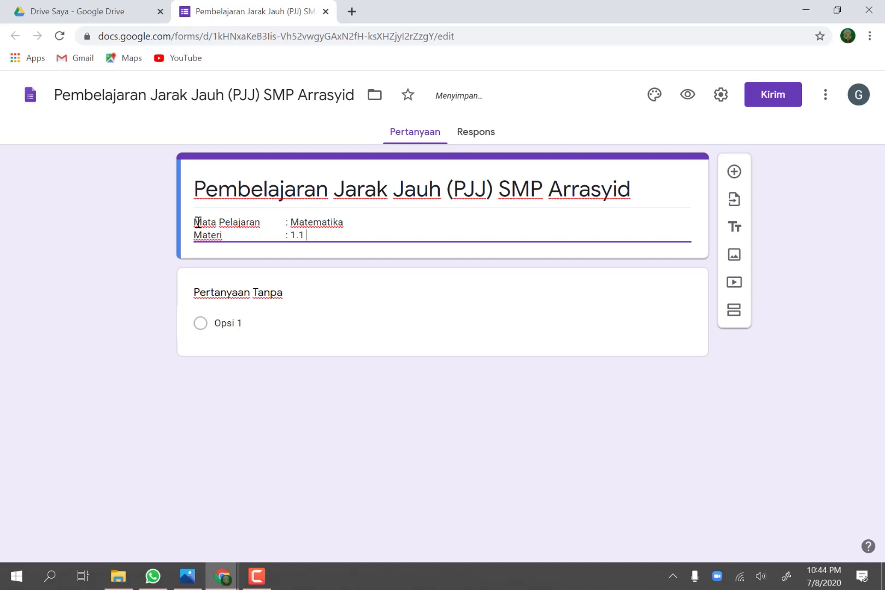
type(" Membandingkan b")
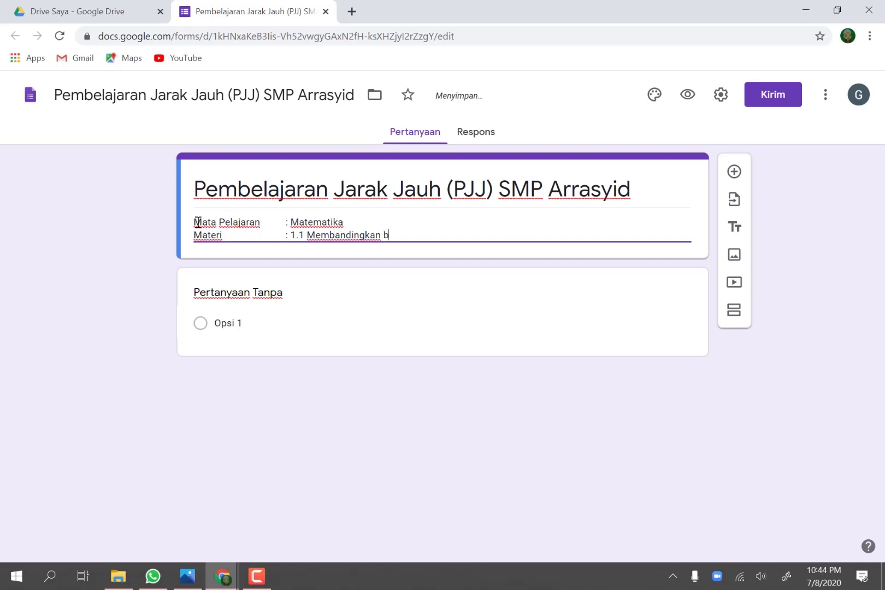
type("ilangan Bulat")
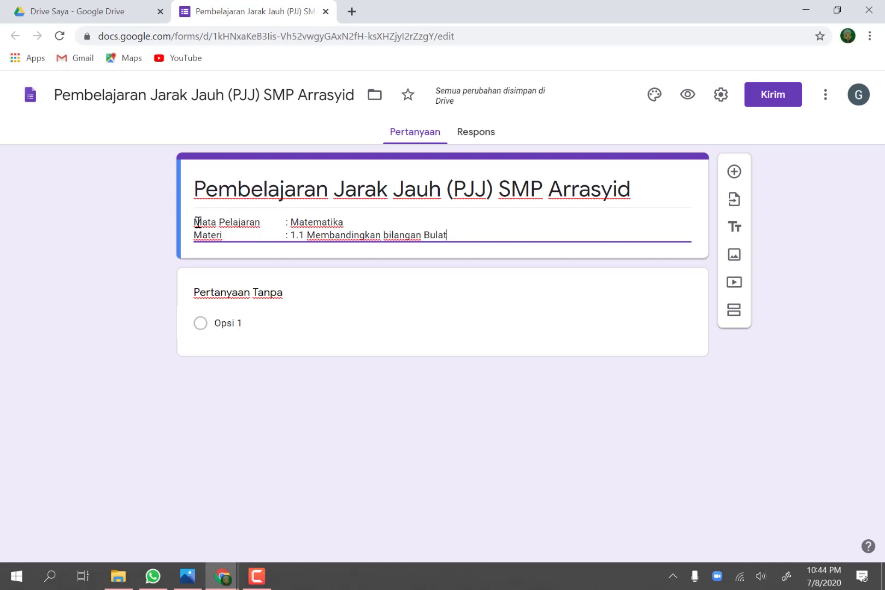
key("Return")
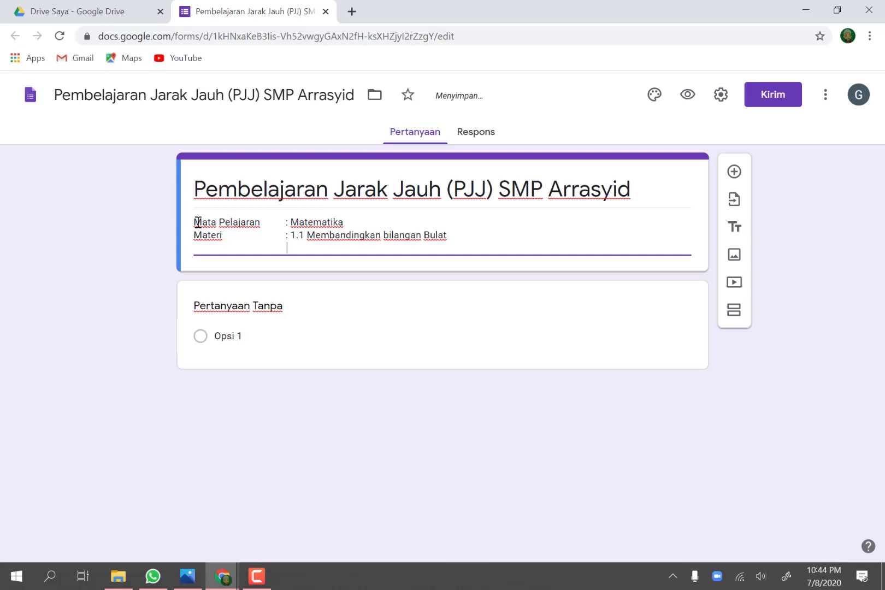
Step: Add the second topic "1.2 Melakukan Operasi Penjumlahan & Pengurangan Bilangan Bulat" beneath topic 1.1, ending with a new line
type("1.2")
type(" Mela")
type("kika")
key("BackSpace")
key("BackSpace")
type("ukan Operasi ")
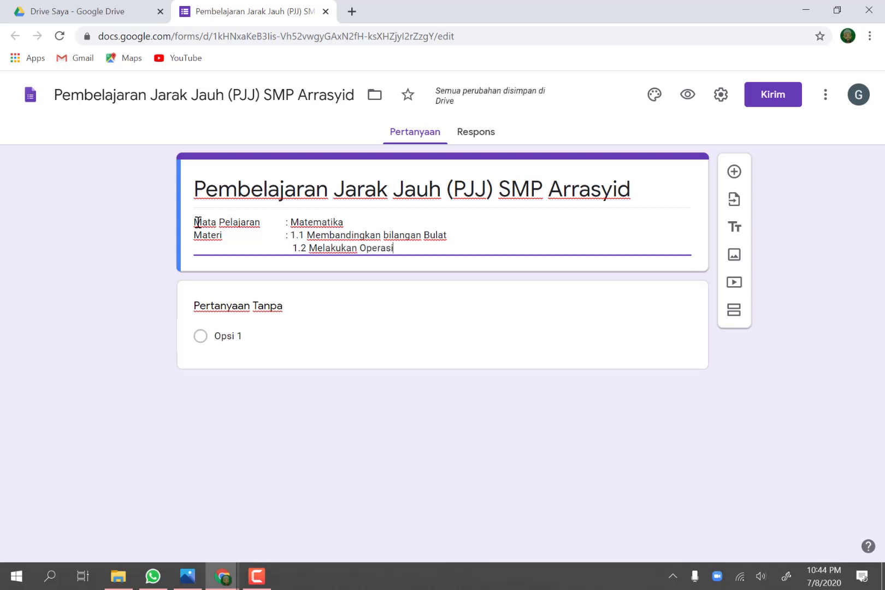
type("P")
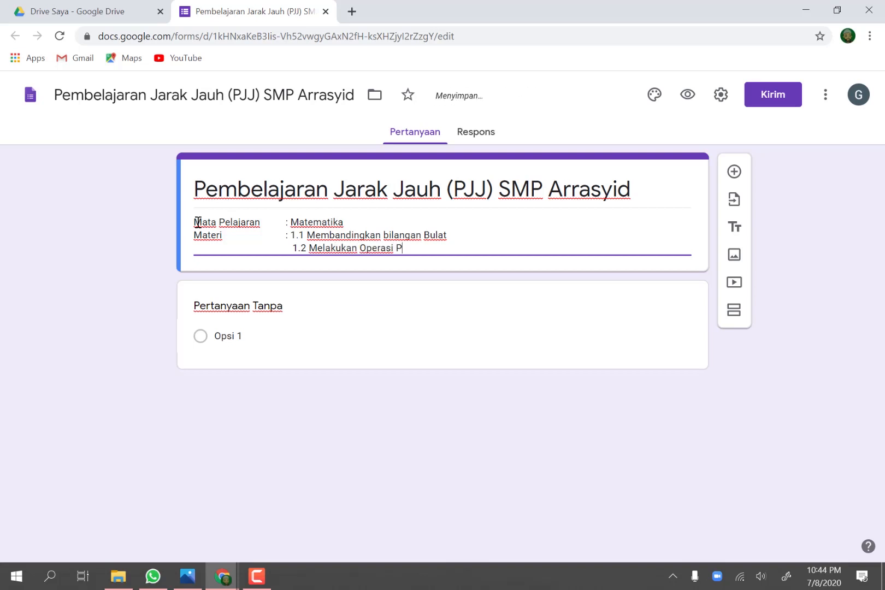
type("enjumlahan")
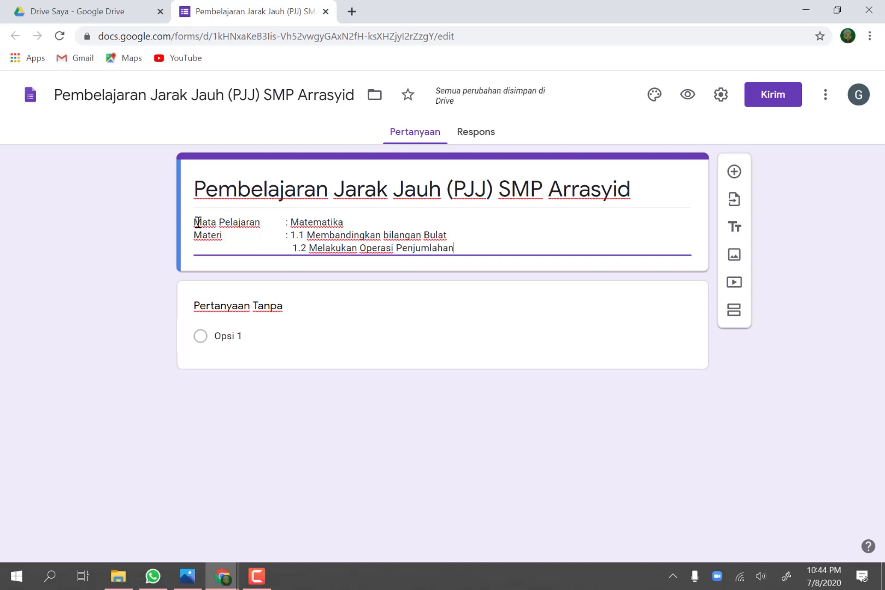
type(" & P")
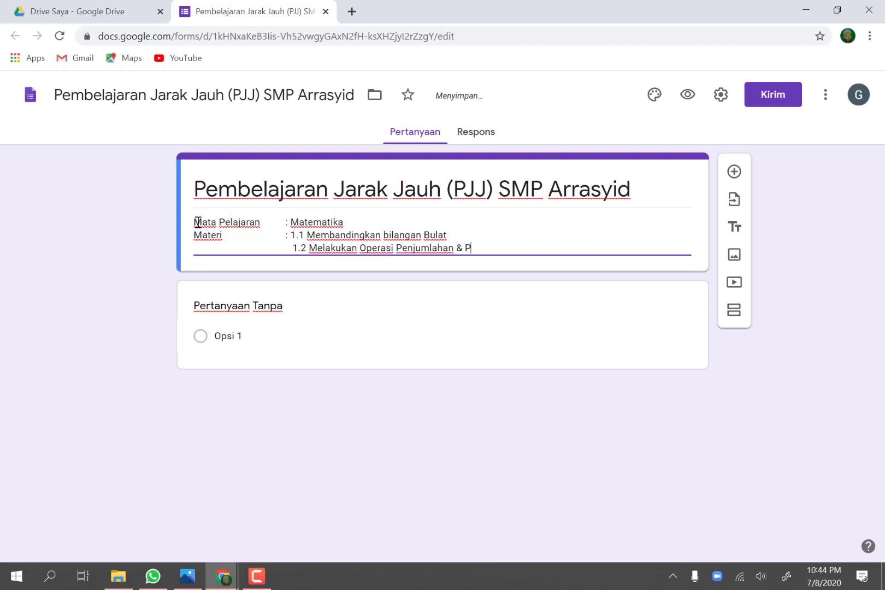
type("engurangan Bu")
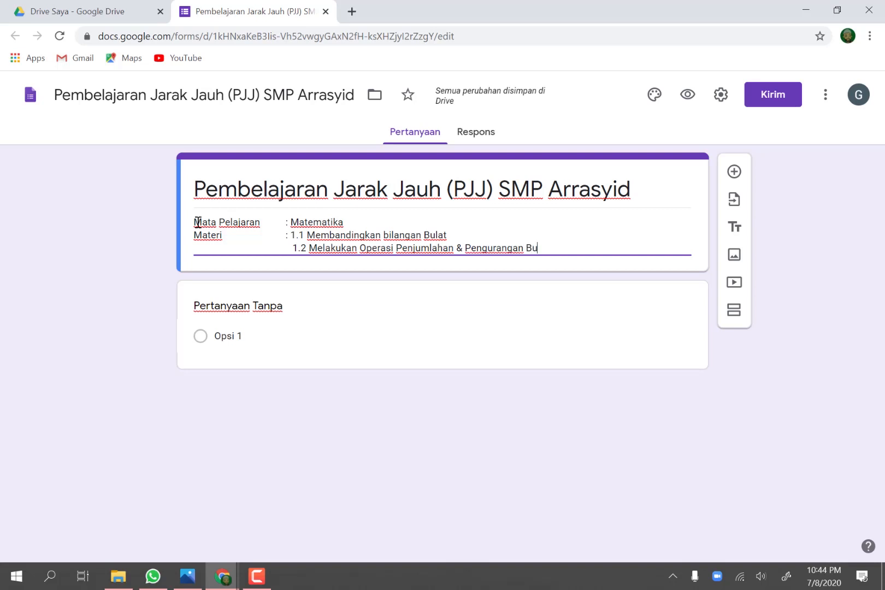
key("BackSpace")
type("ilangan Bulat")
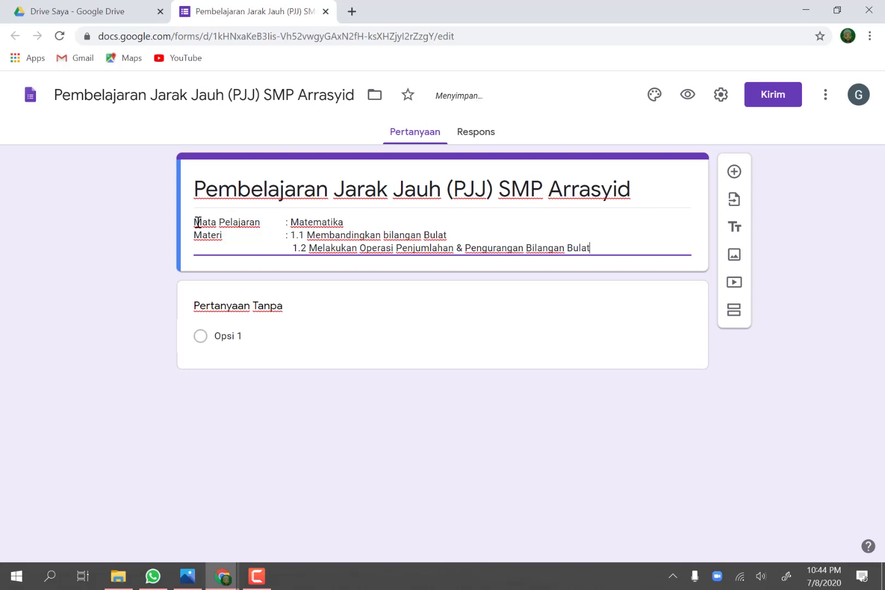
key("Return")
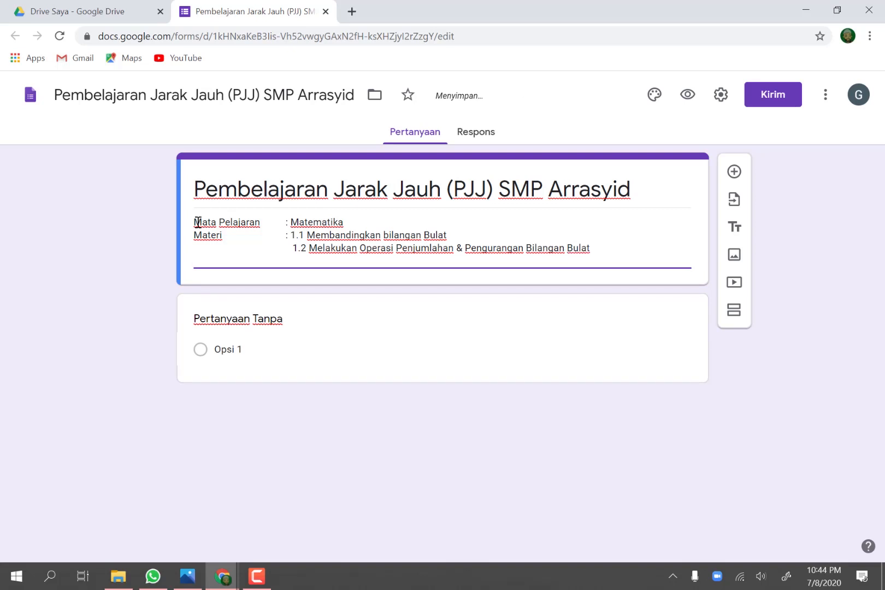
Step: Add the line "Pertemuan : Selasa 14 Juli 2020" to the form description and remove the extra space before topic 1.2
type("Perte")
type("muan               : Selasa 14")
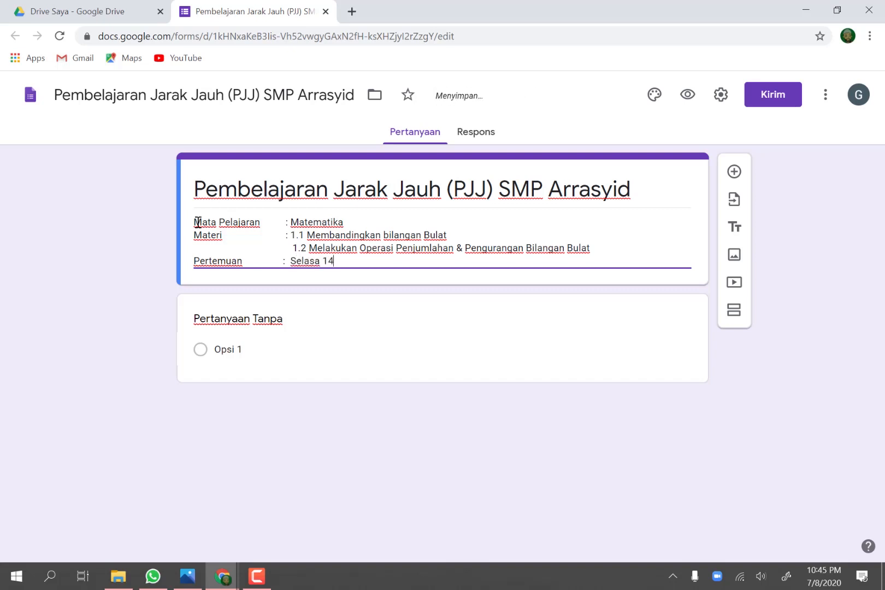
type(" Juli 2020")
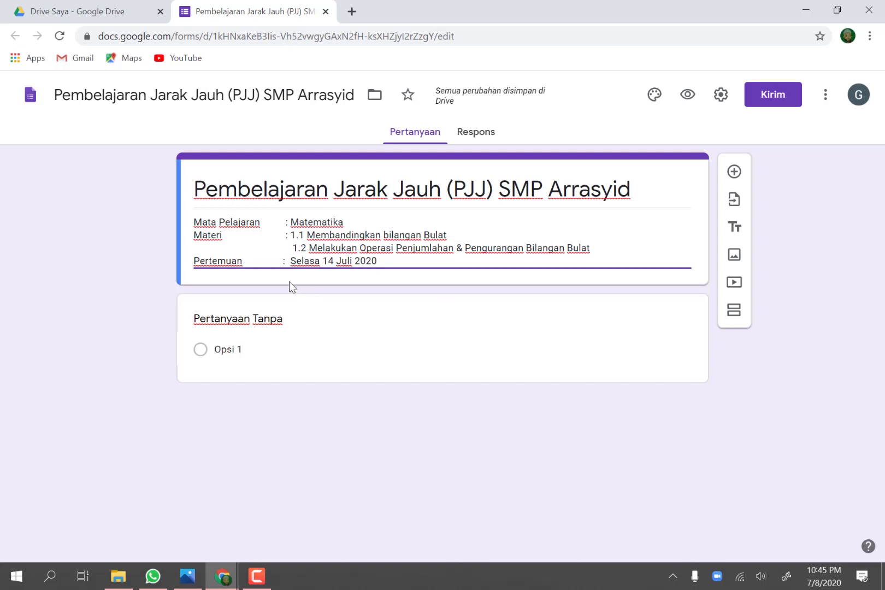
left_click(287, 250)
key("BackSpace")
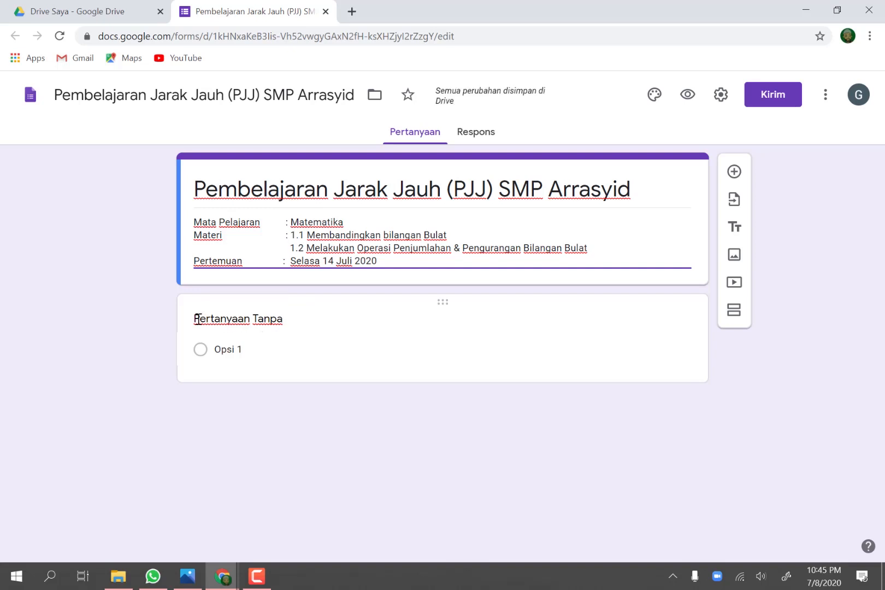
Step: Rename the untitled question "Nama Siswa" and make it a required short-answer question
left_click(198, 318)
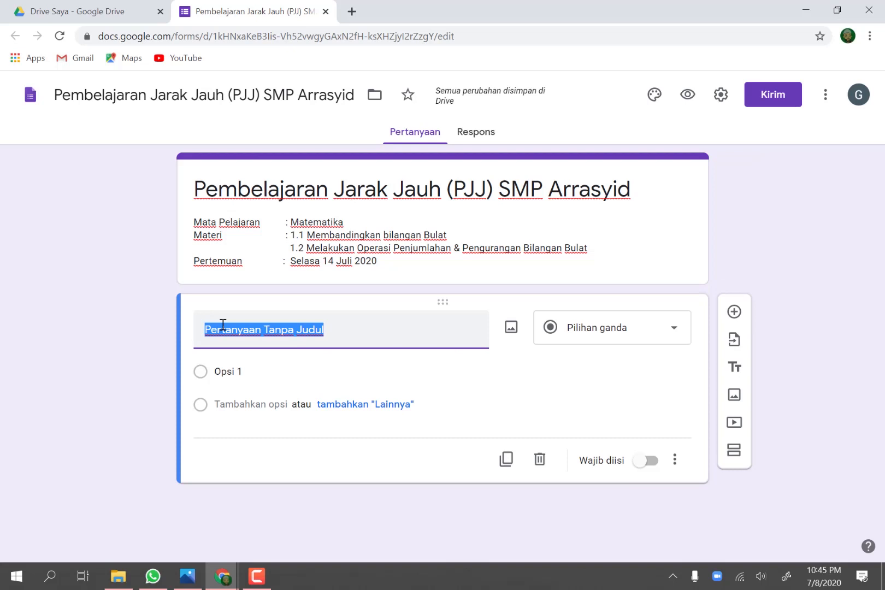
type("Nama")
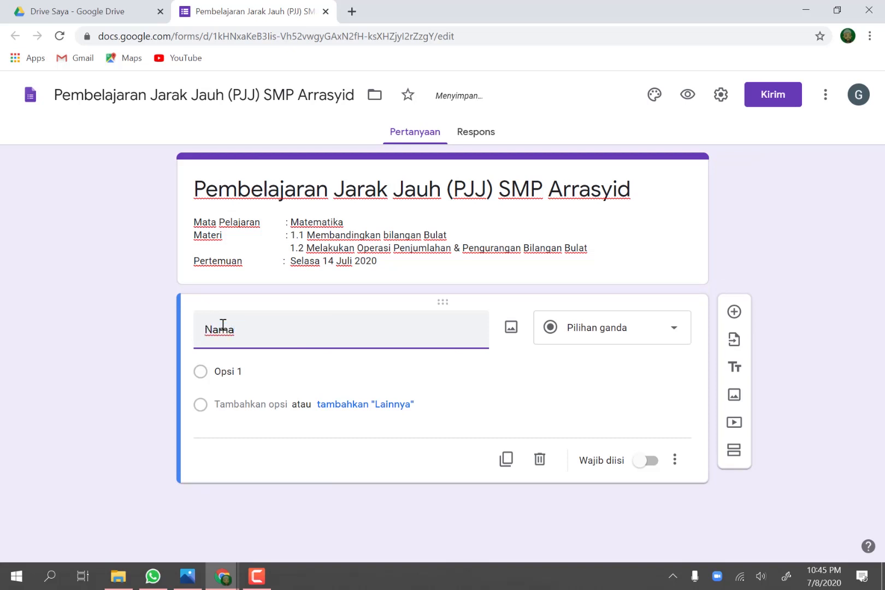
type(" Siswa")
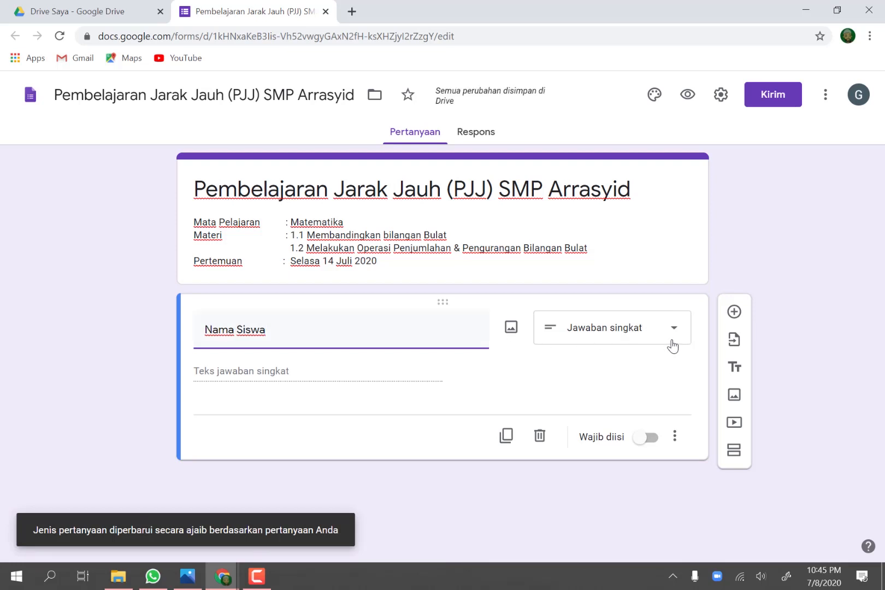
left_click(645, 445)
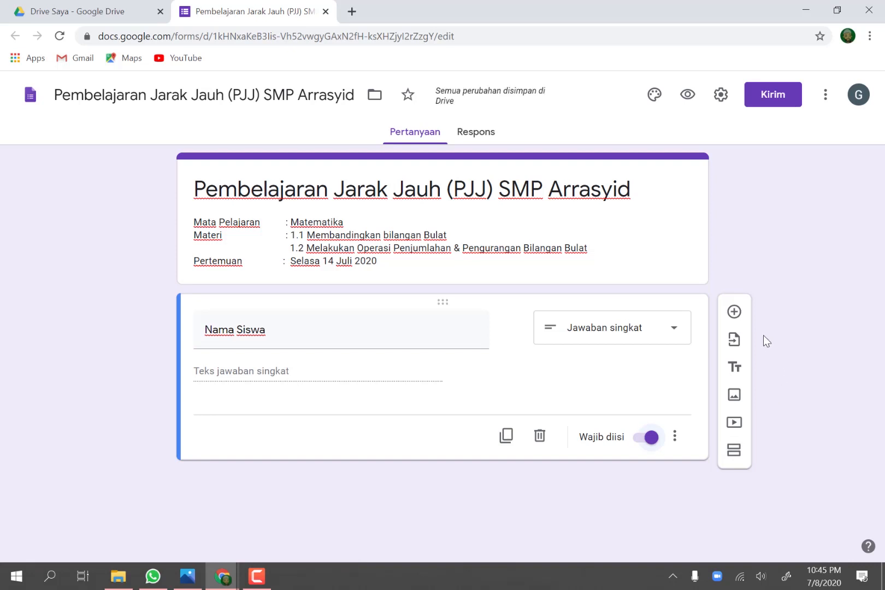
Step: Add a new multiple-choice question titled "Kelas" below the student name question
left_click(735, 315)
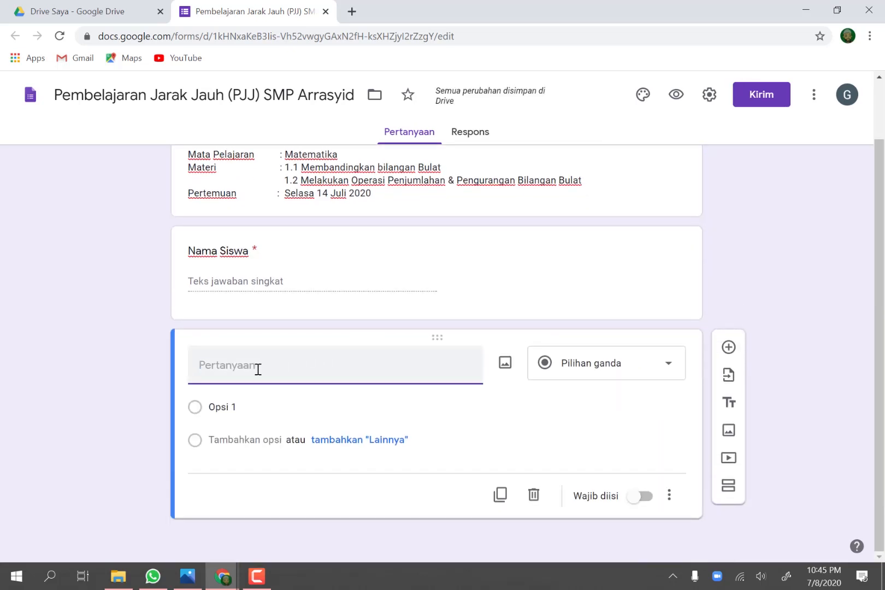
type("Kleas")
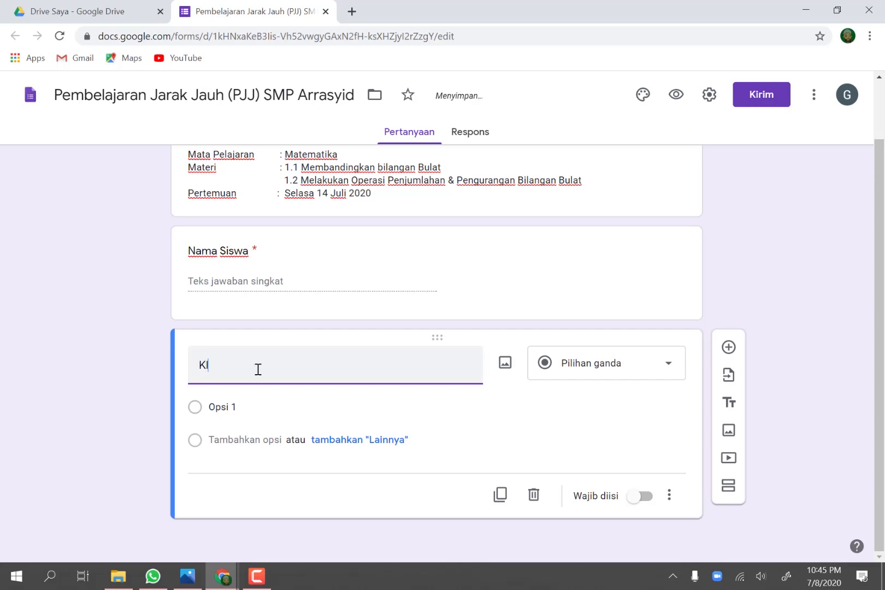
key("BackSpace")
key("BackSpace")
key("BackSpace")
type("elas")
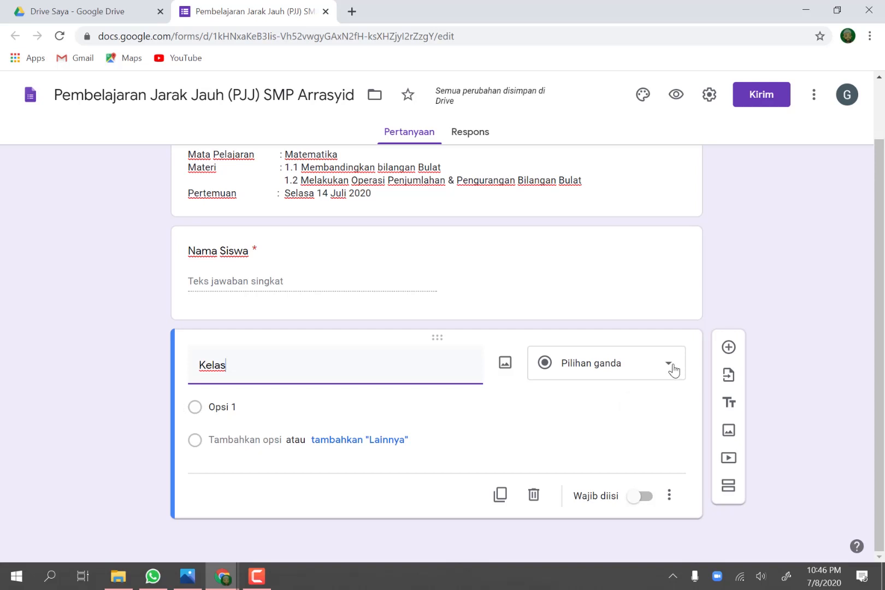
Step: Give the Kelas question the options VII.1, VII.2 and VII.3, and make it required
left_click(306, 402)
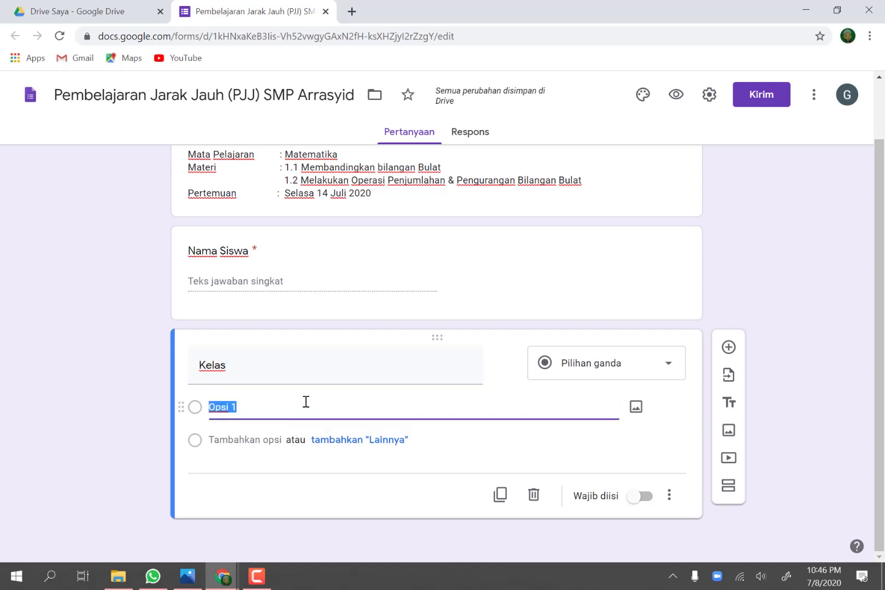
type("VII.1")
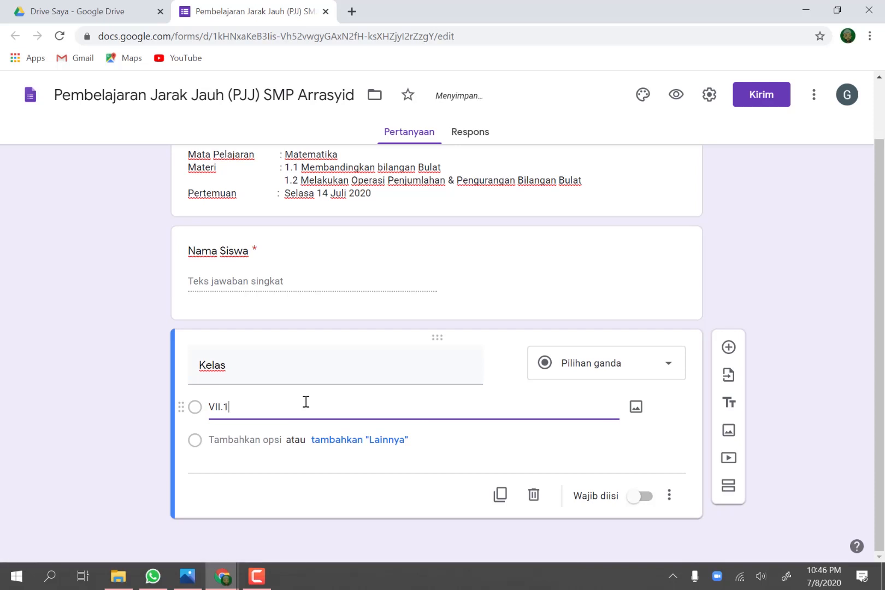
left_click(265, 441)
type("VII.2")
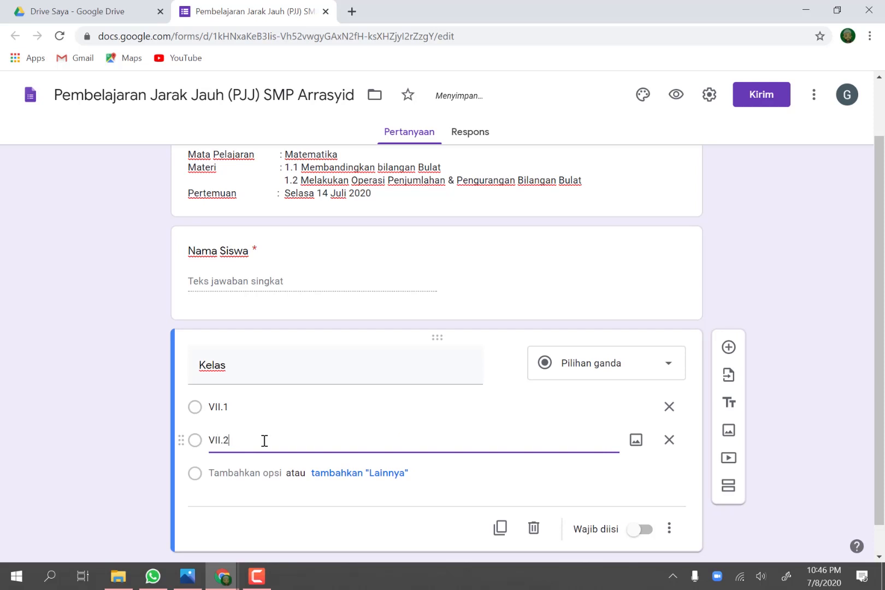
left_click(251, 474)
type("VI")
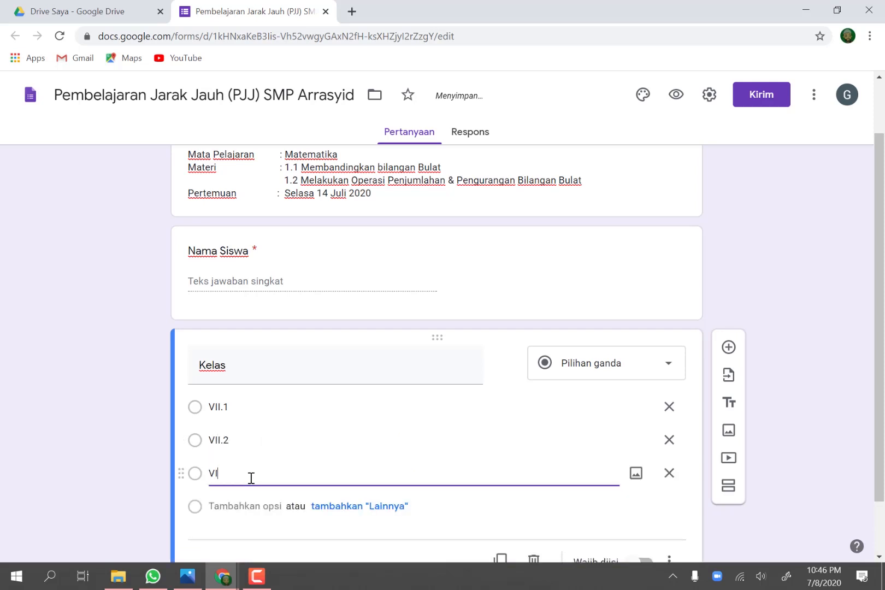
type("I.3")
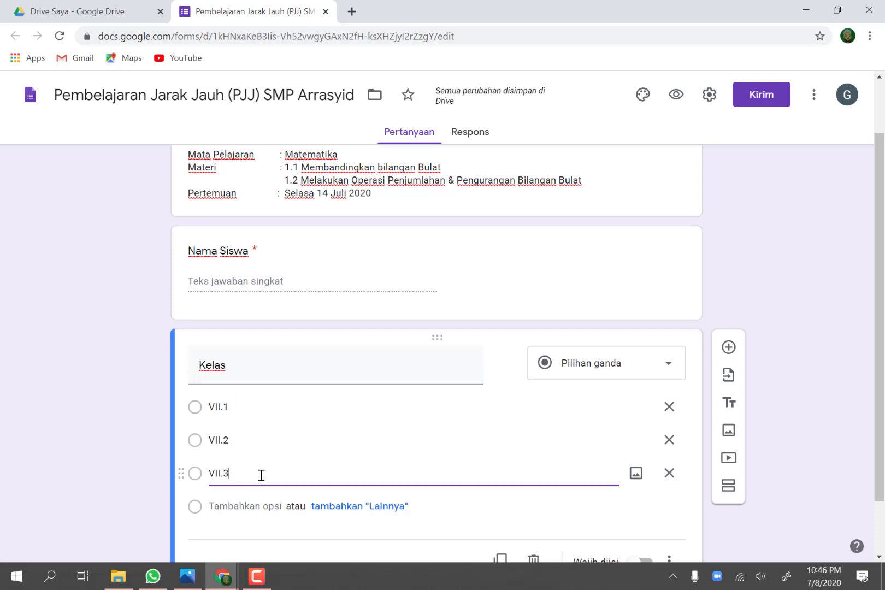
scroll(294, 457, "down", 2)
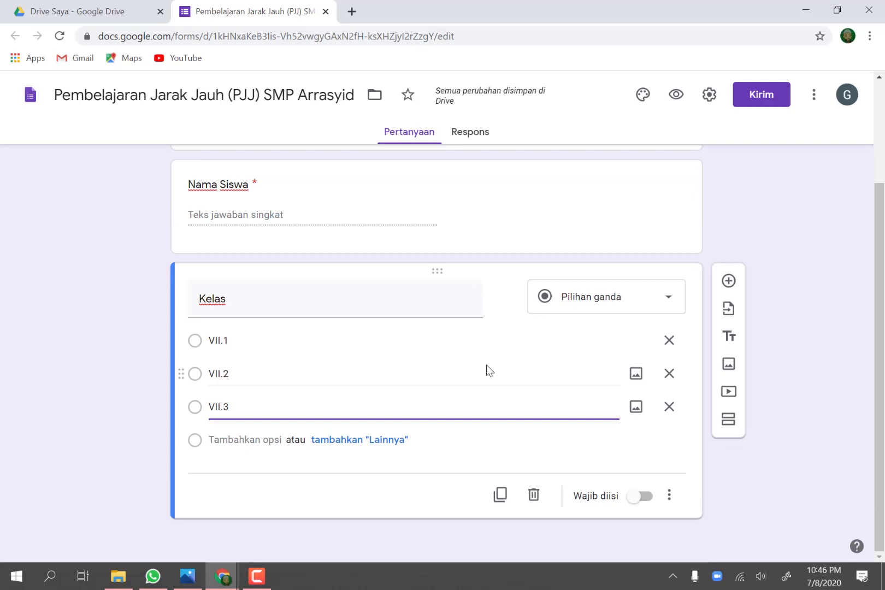
left_click(636, 505)
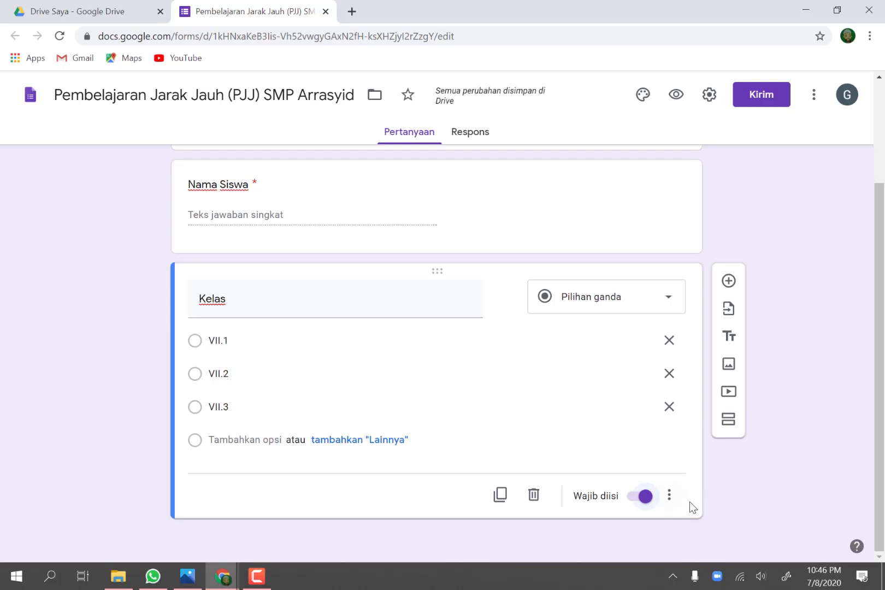
Step: Add a title-and-description block below the Kelas question, titled "Materi 1 : Membandingkan Bilangan Bulat"
left_click(732, 337)
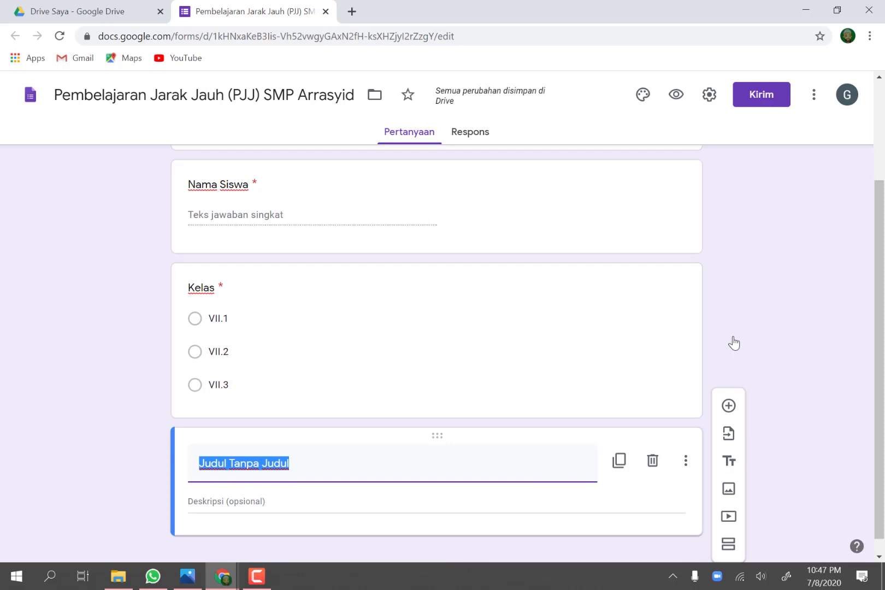
type("Mat")
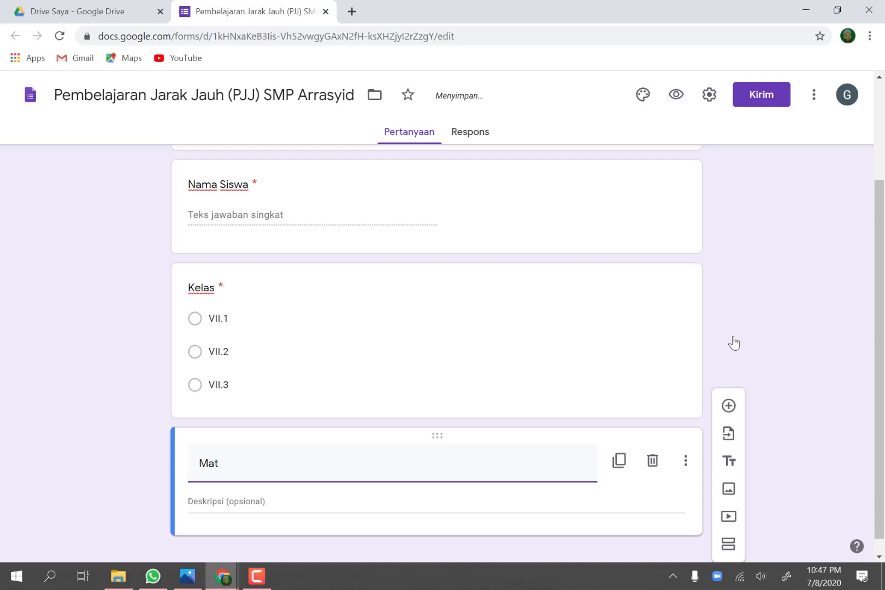
type("eri 1 : Membandingkan")
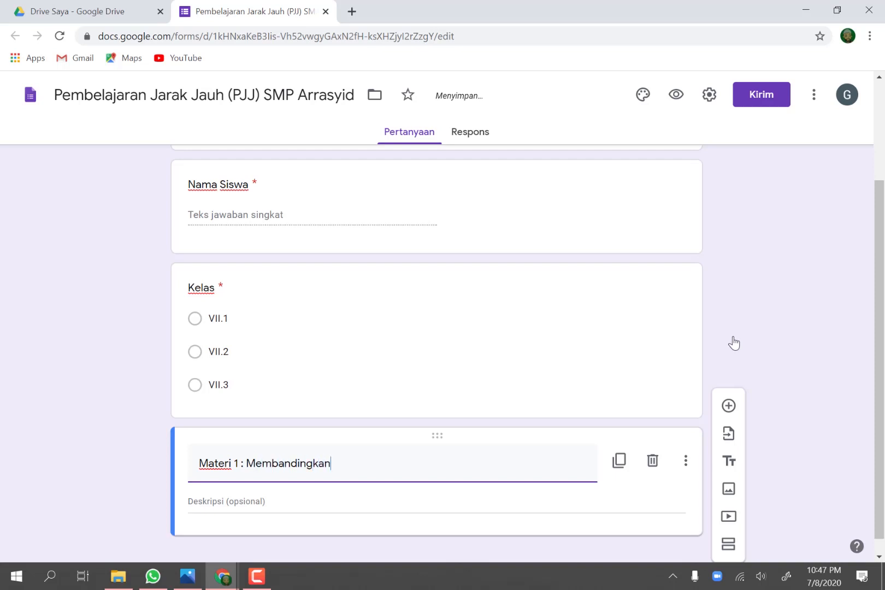
type(" Bilangan B")
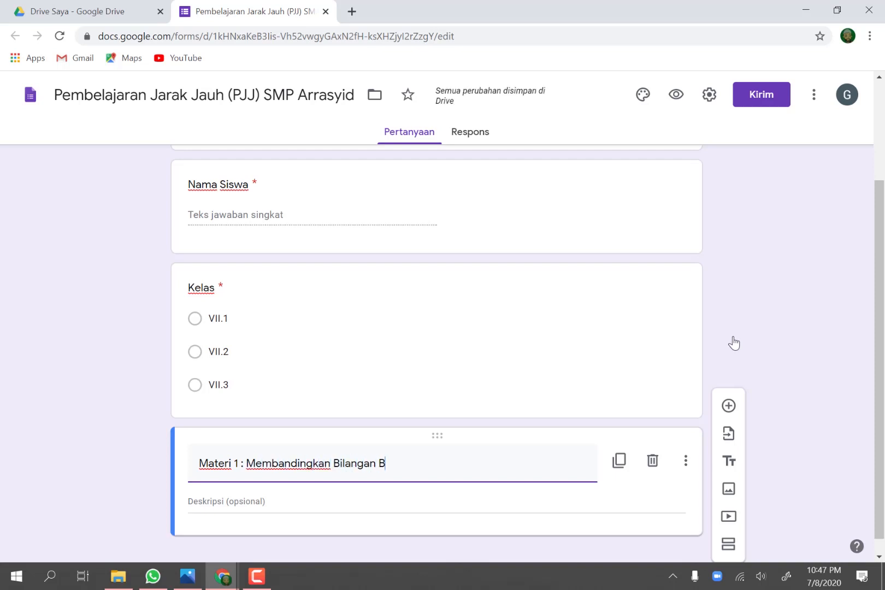
type("ulat")
left_click(778, 343)
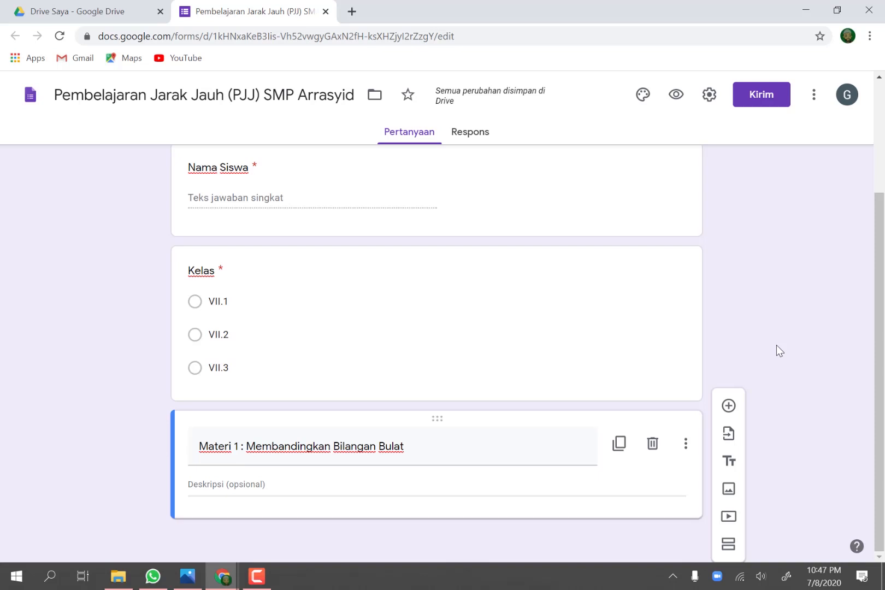
Step: Switch to Word by opening the "Rancangan Pembelajaran Jarak jauh (PJJ)" document from the desktop folder "Bahan Google Form"
left_click(807, 12)
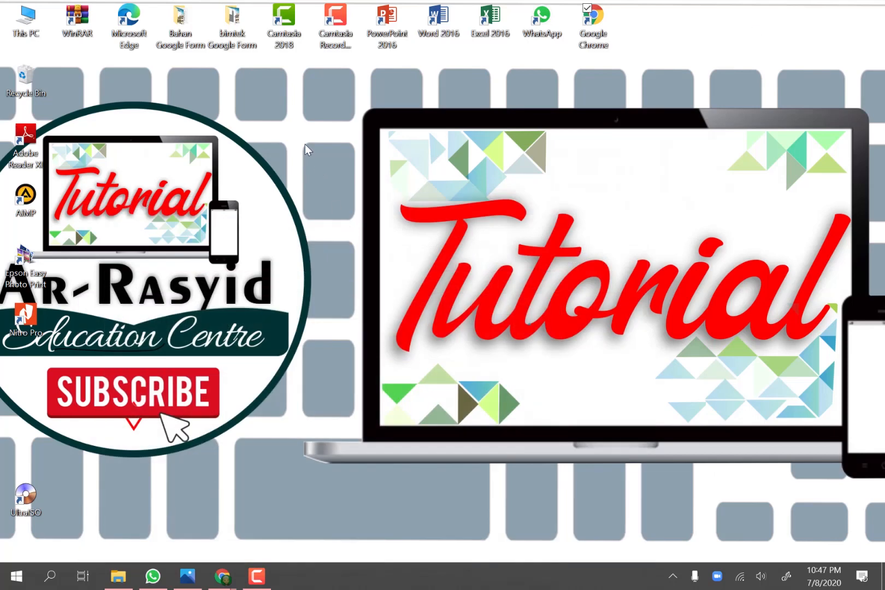
left_click(186, 24)
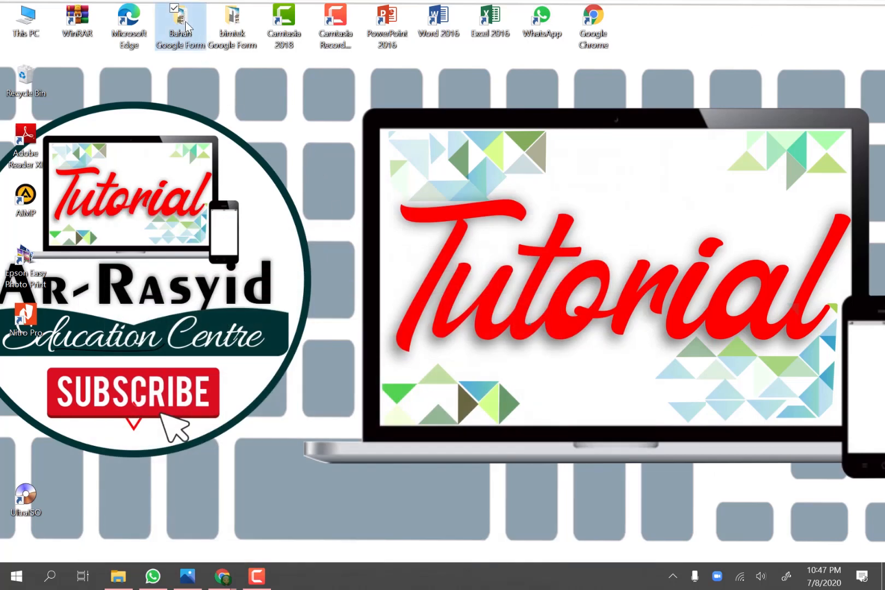
double_click(186, 23)
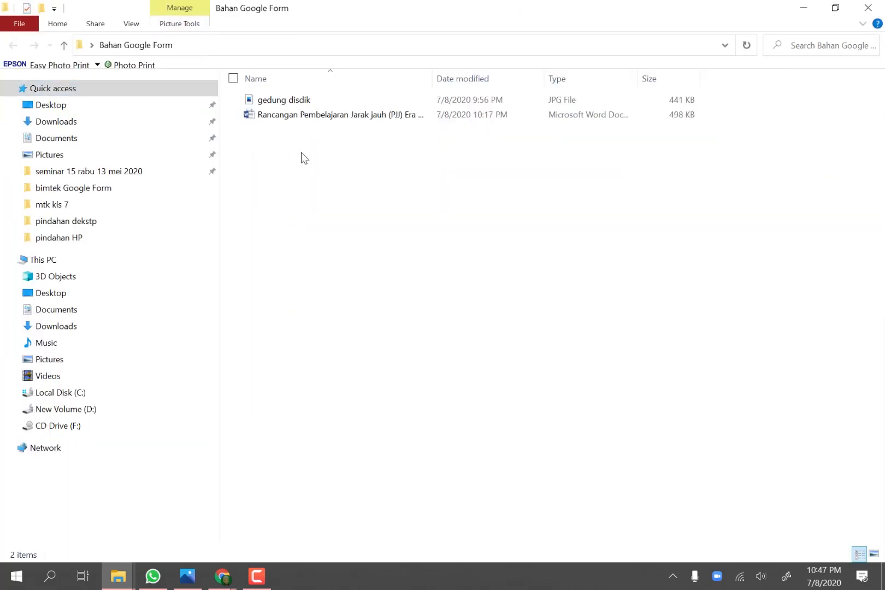
left_click(286, 117)
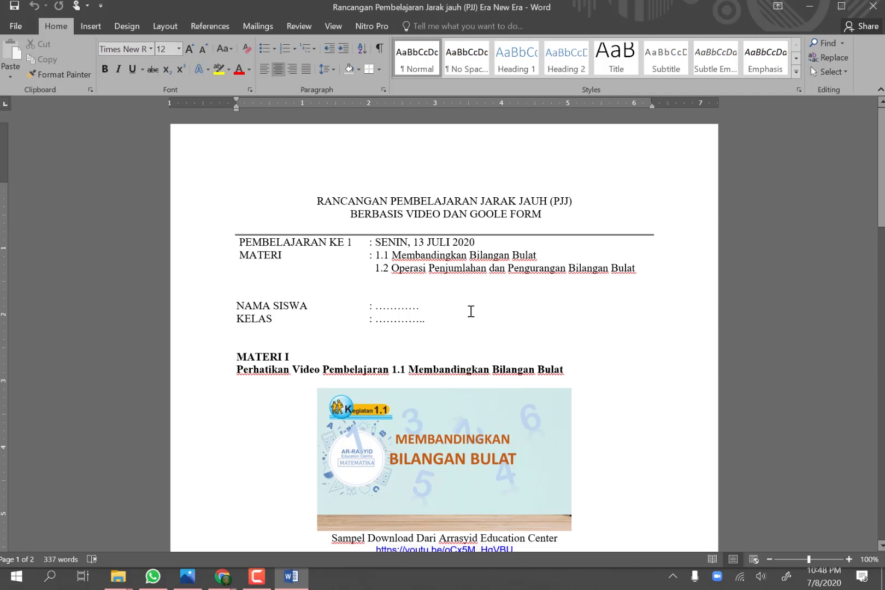
Step: Review the lesson plan's video links and evaluation questions for topics 1.1 and 1.2
scroll(431, 295, "down", 1)
scroll(431, 296, "down", 2)
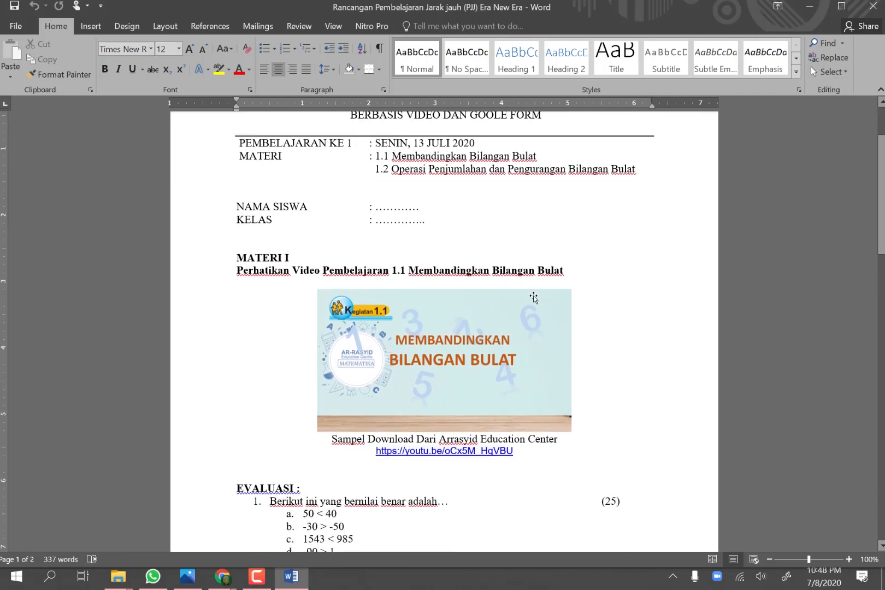
scroll(579, 298, "down", 1)
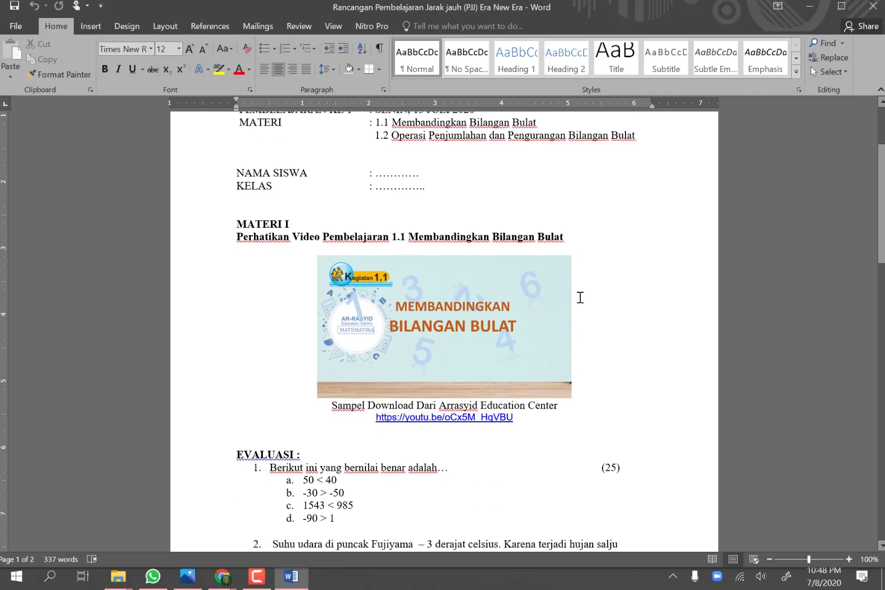
scroll(580, 298, "down", 1)
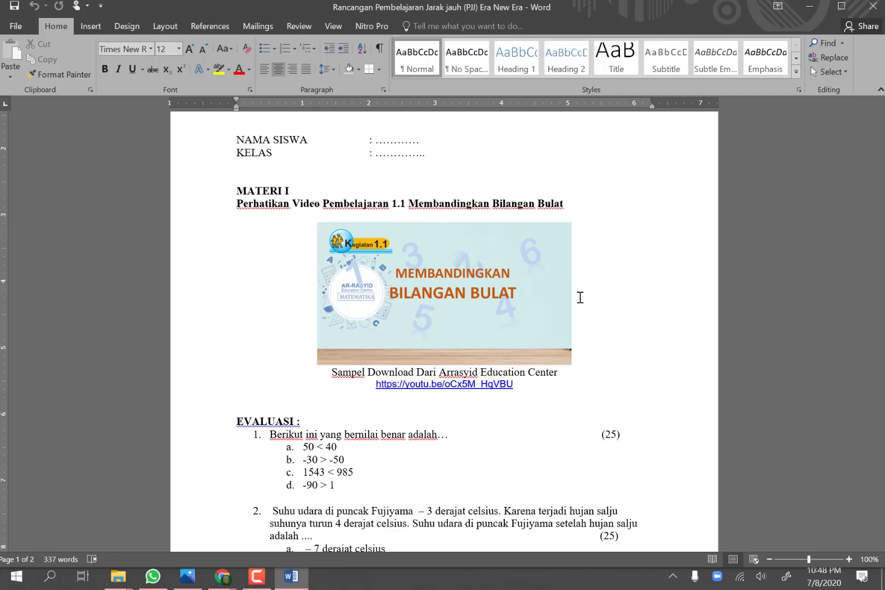
scroll(581, 298, "down", 5)
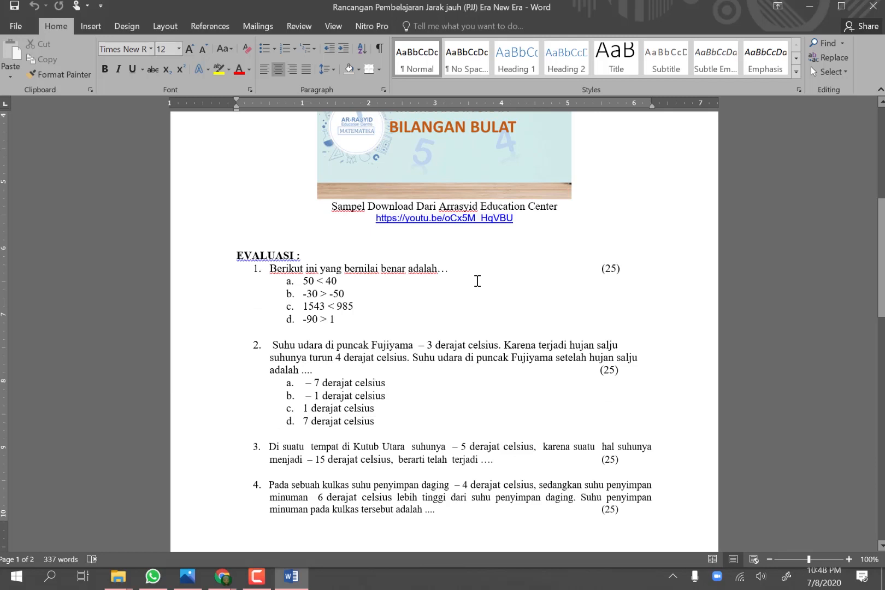
scroll(477, 281, "down", 2)
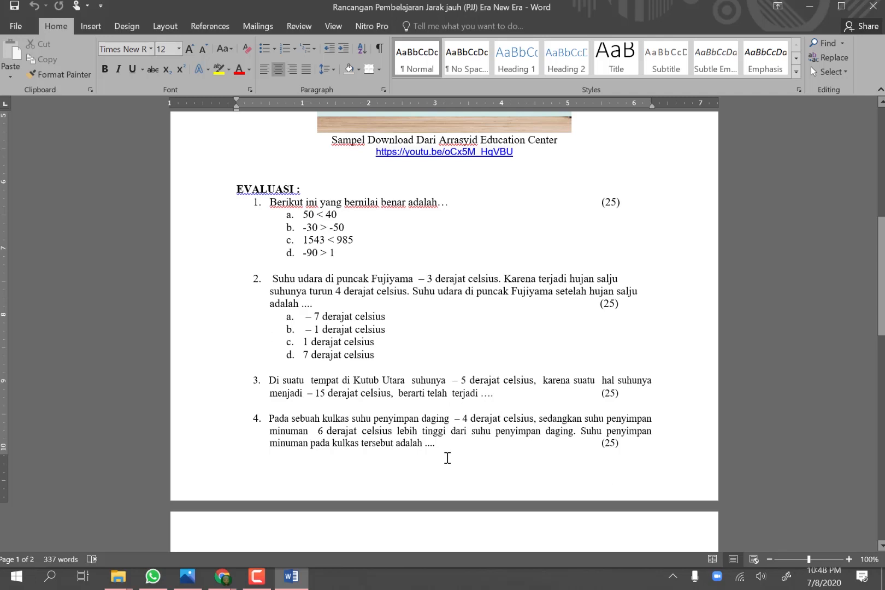
scroll(447, 458, "down", 10)
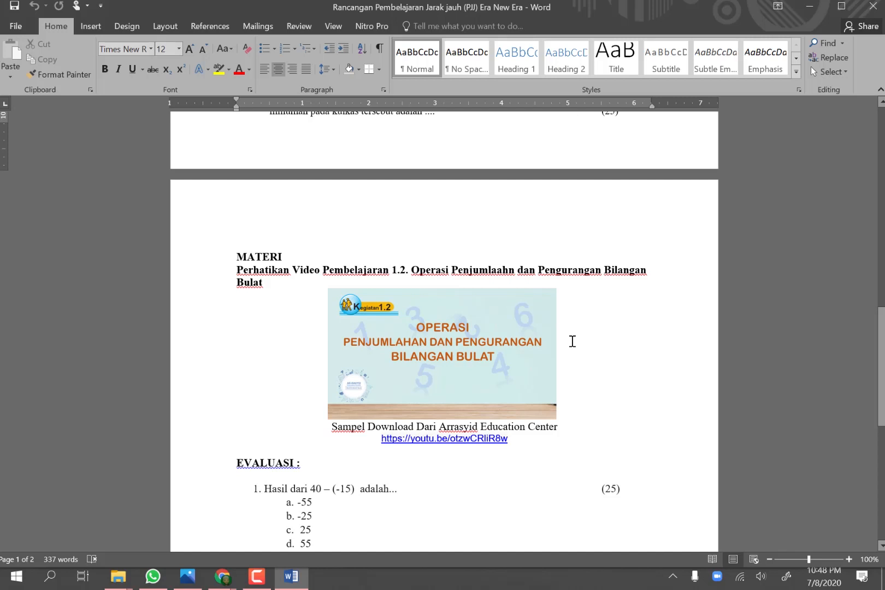
scroll(573, 341, "down", 4)
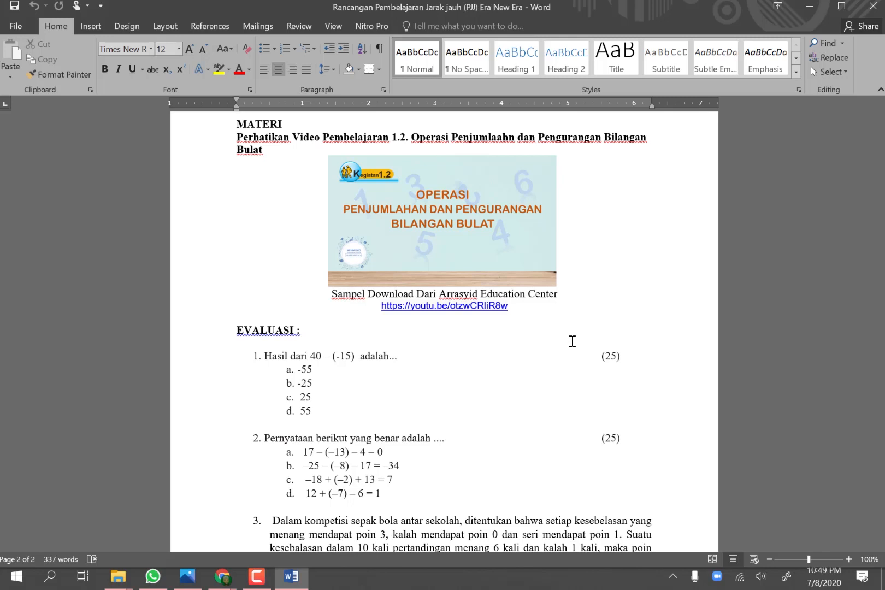
scroll(572, 341, "down", 1)
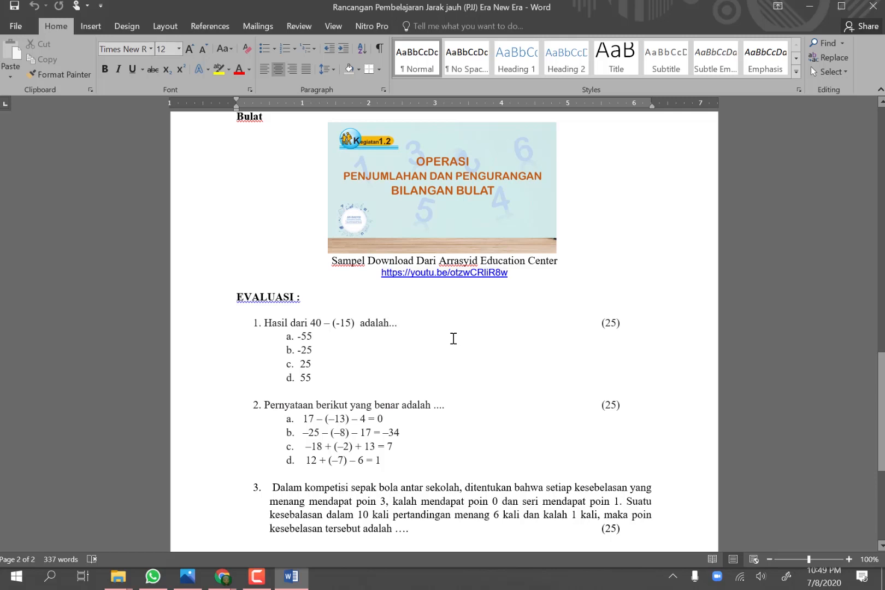
scroll(454, 338, "down", 4)
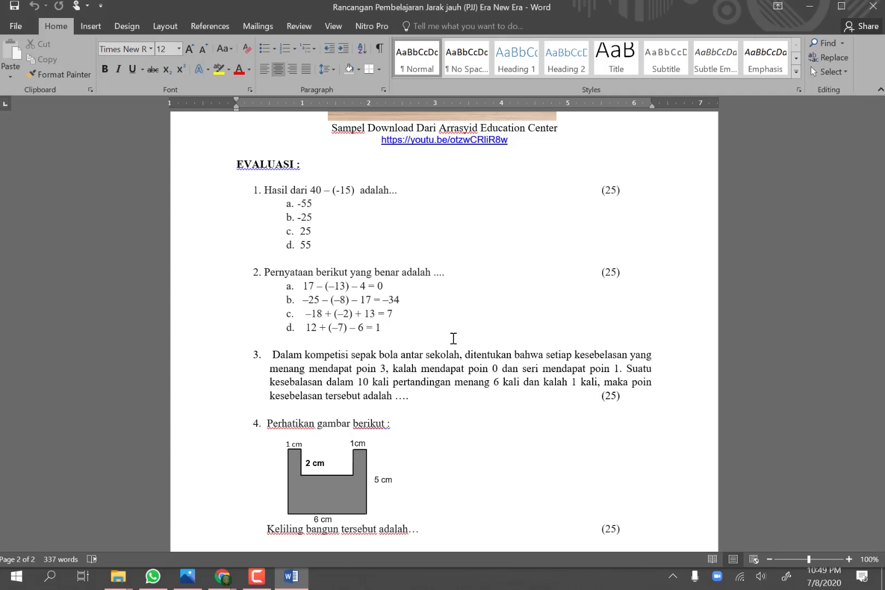
Step: Look back over the lesson plan's topic 1.1 video and evaluation questions, and switch to the distance-learning form in Chrome
scroll(453, 338, "up", 11)
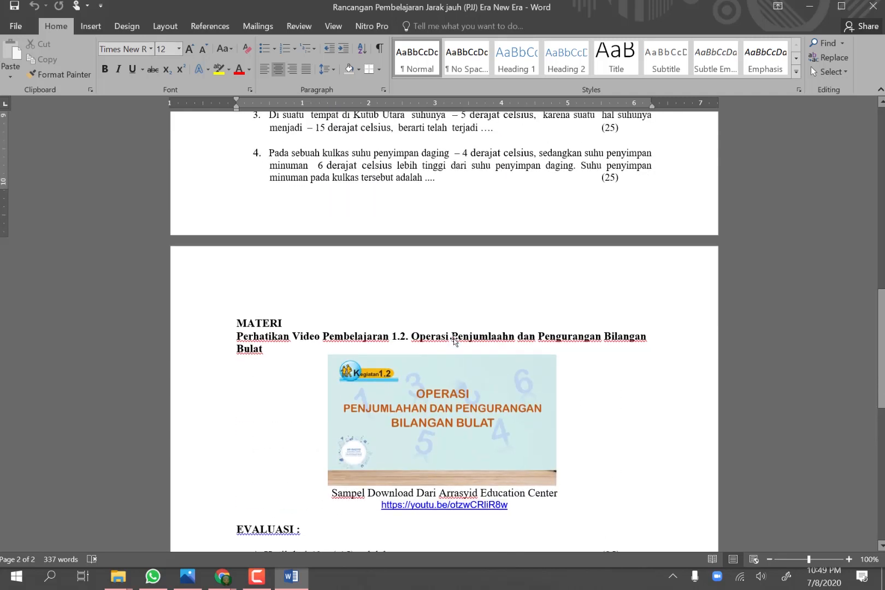
scroll(454, 338, "up", 11)
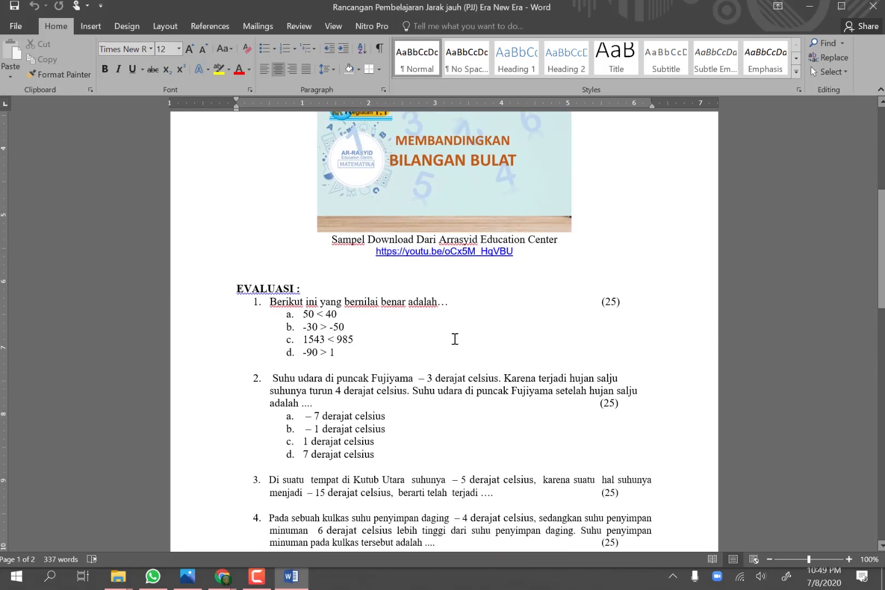
scroll(455, 339, "up", 2)
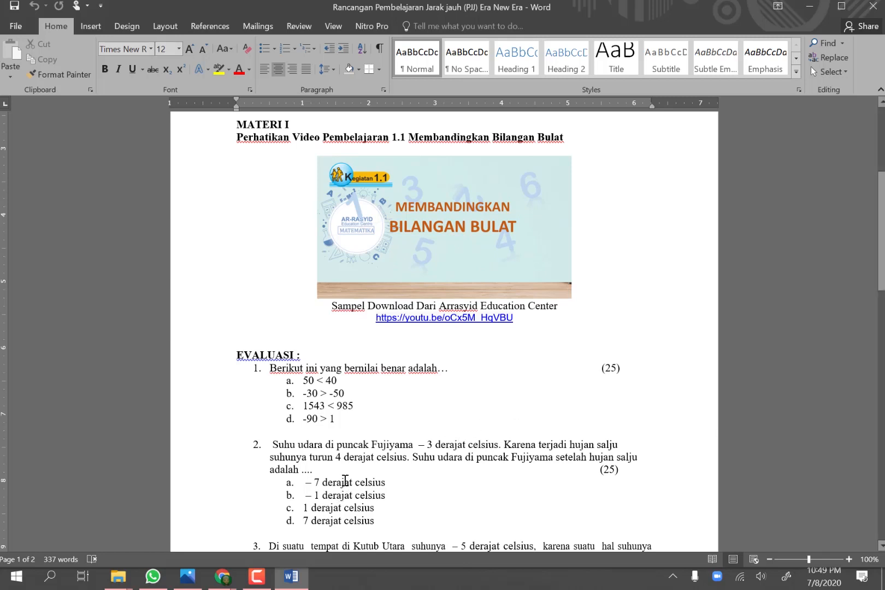
mouse_move(225, 581)
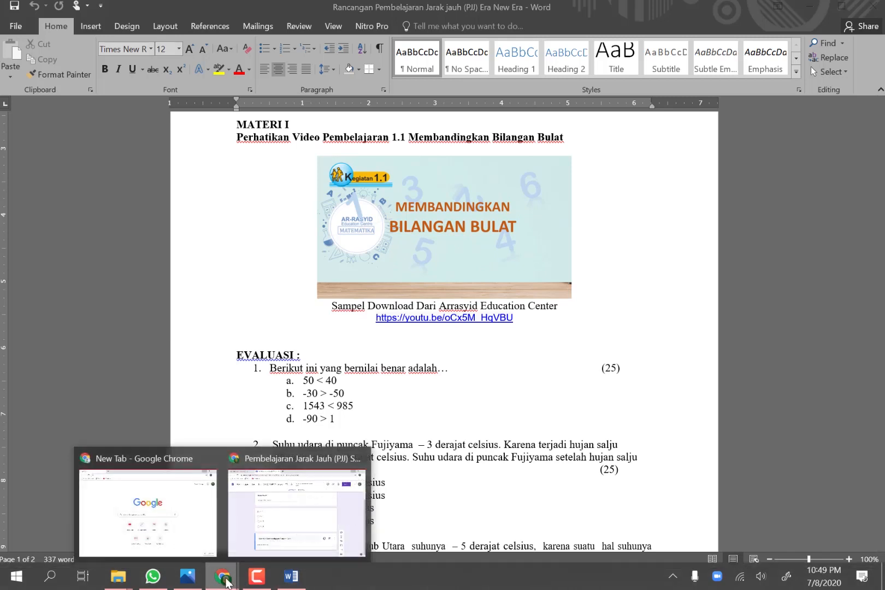
left_click(264, 520)
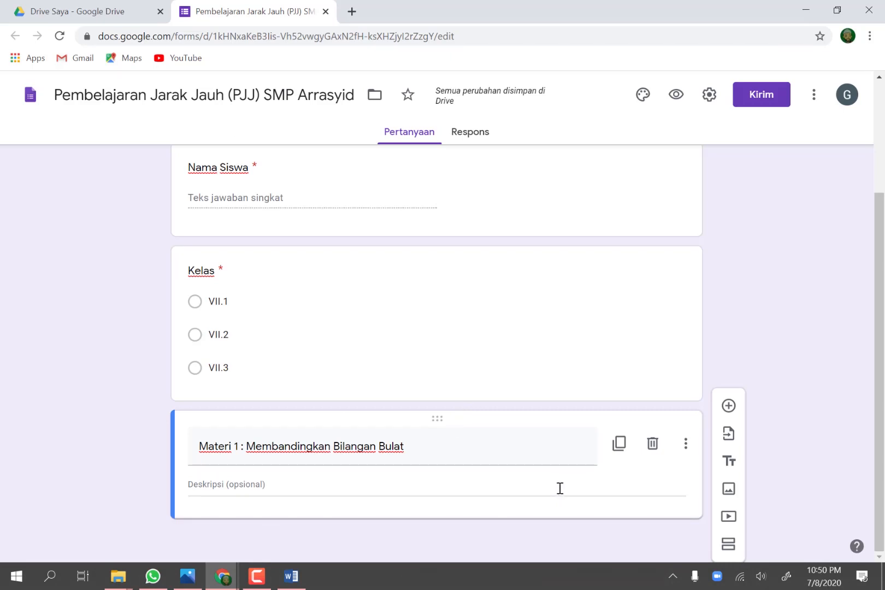
Step: Start adding a video below the Materi 1 title block and search YouTube for "Arrasyid educatian centre"
left_click(729, 517)
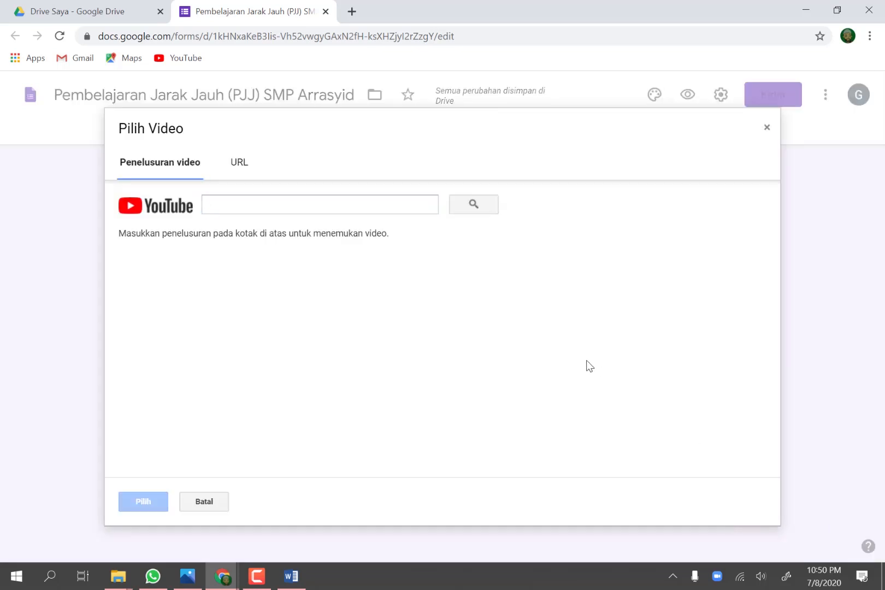
left_click(213, 203)
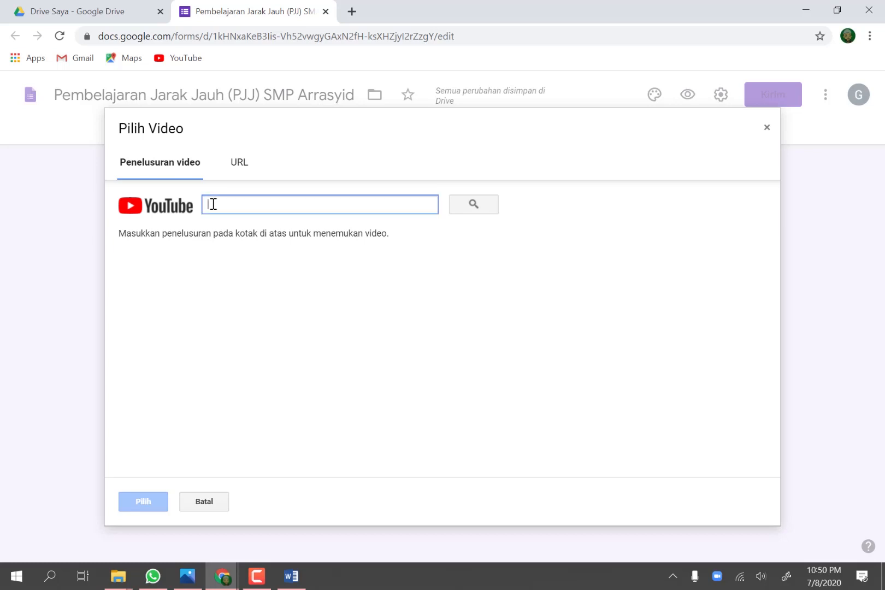
type("A")
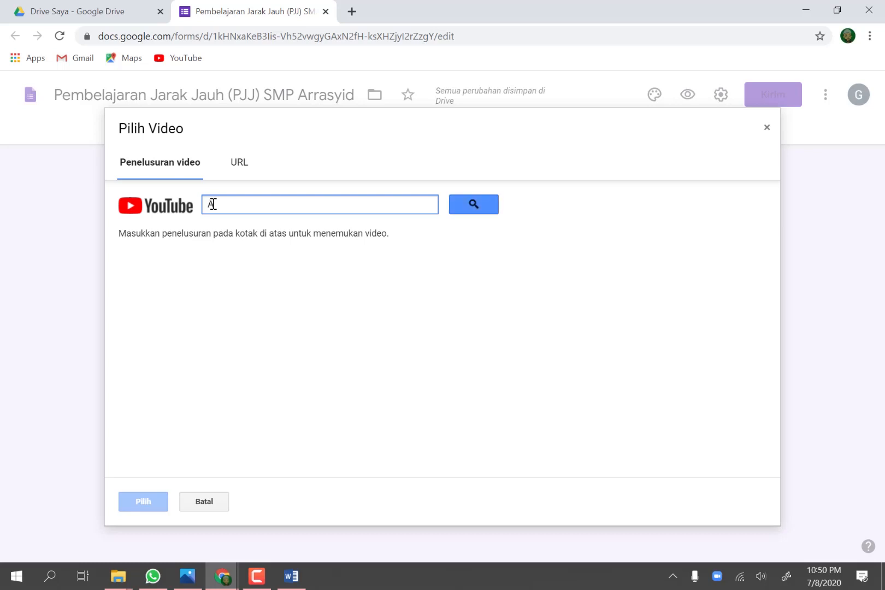
type("rrasyid educatian ")
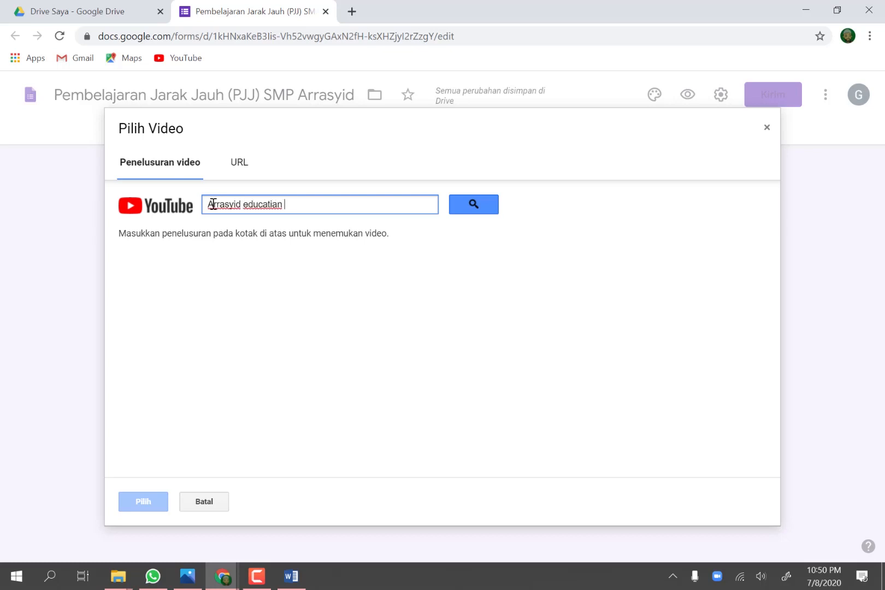
type("centre")
key("Return")
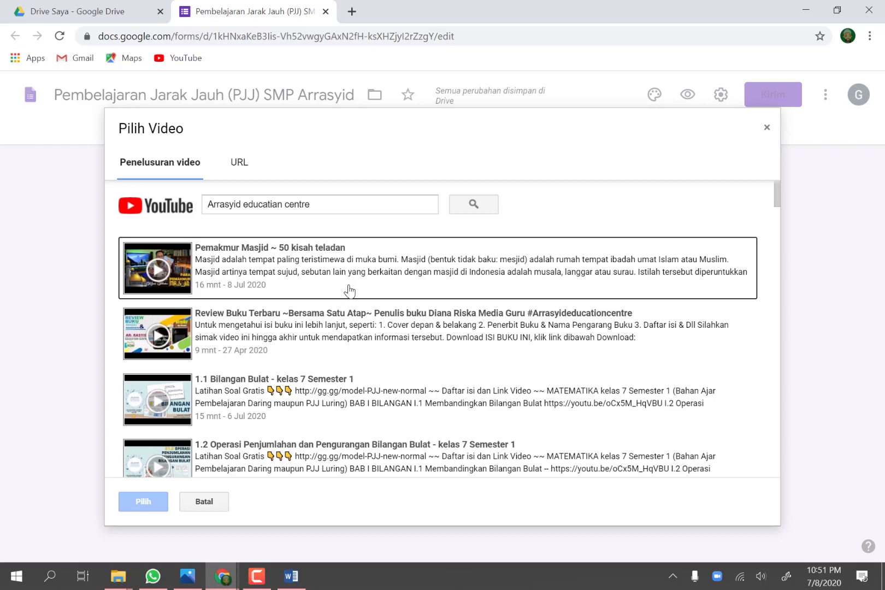
Step: Insert the video "1.1 Bilangan Bulat - kelas 7 Semester 1" from the search results into the form and select its thumbnail
scroll(350, 291, "down", 1)
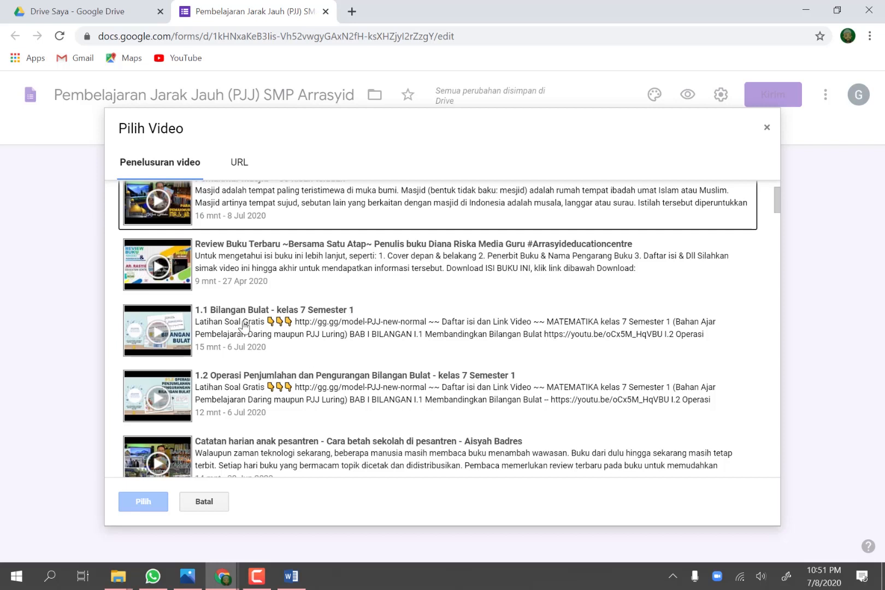
left_click(228, 326)
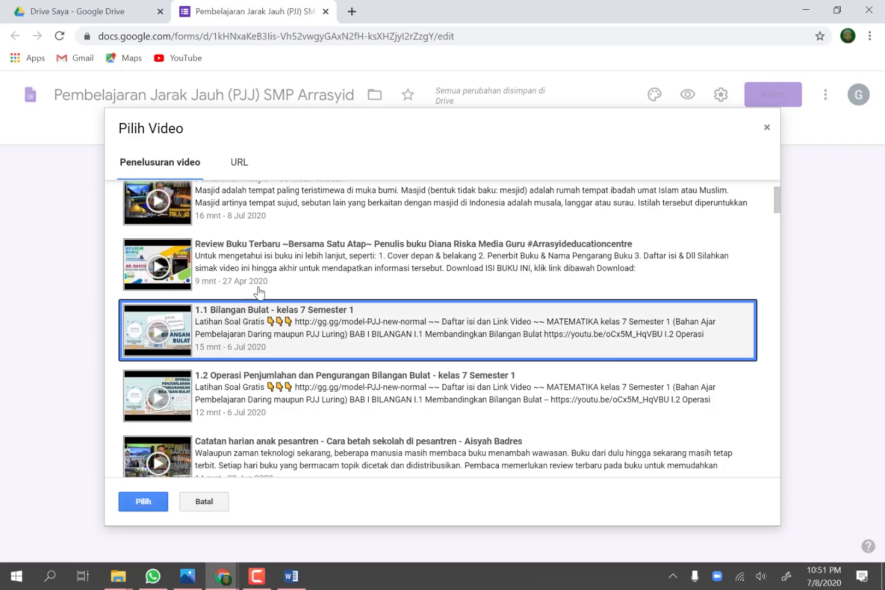
left_click(144, 503)
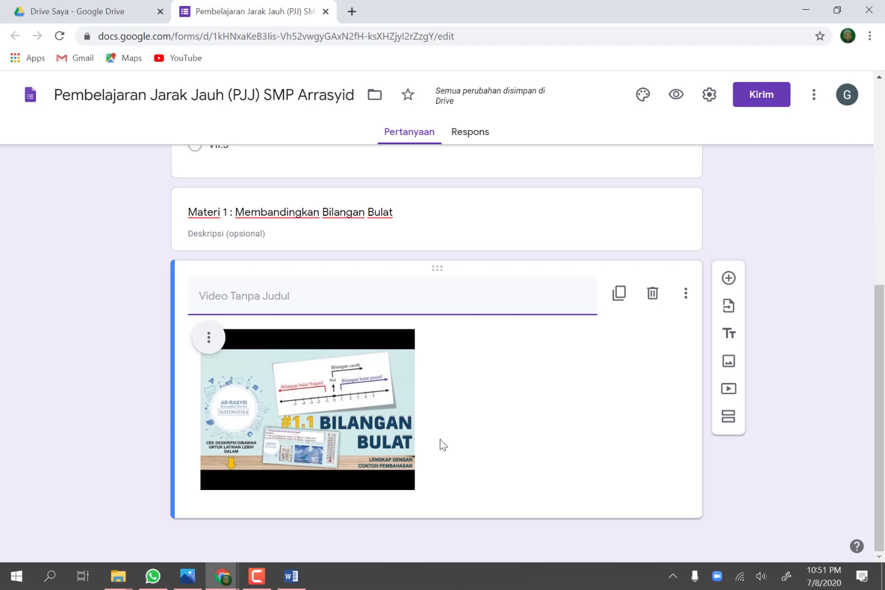
left_click(388, 433)
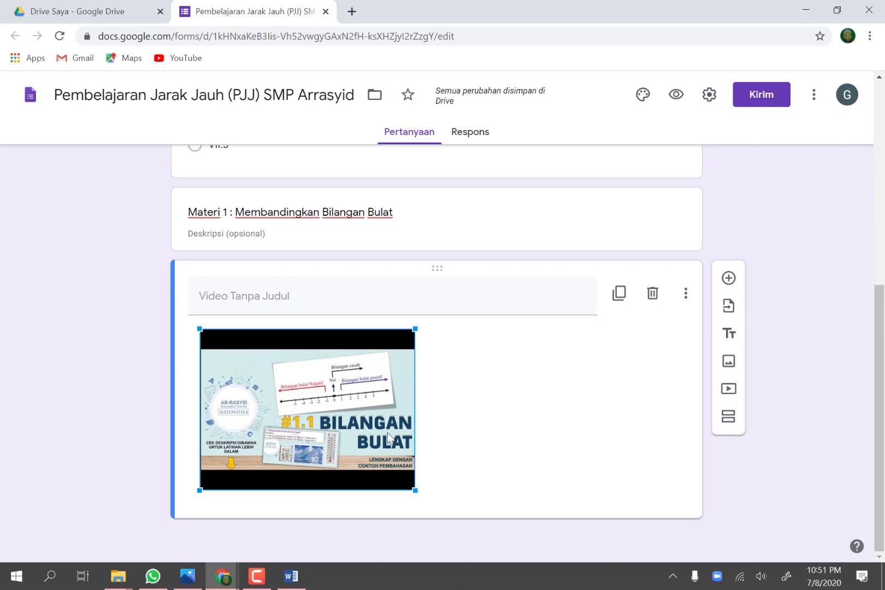
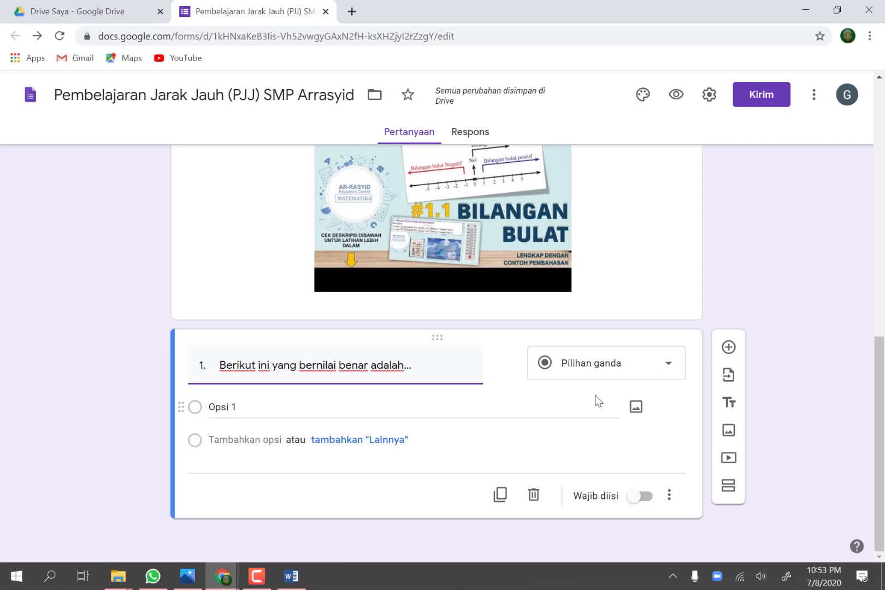
Step: Copy question 1's answer options a to d from the Word lesson plan and paste them as the choices of question 1 in the Chrome form
left_click(290, 580)
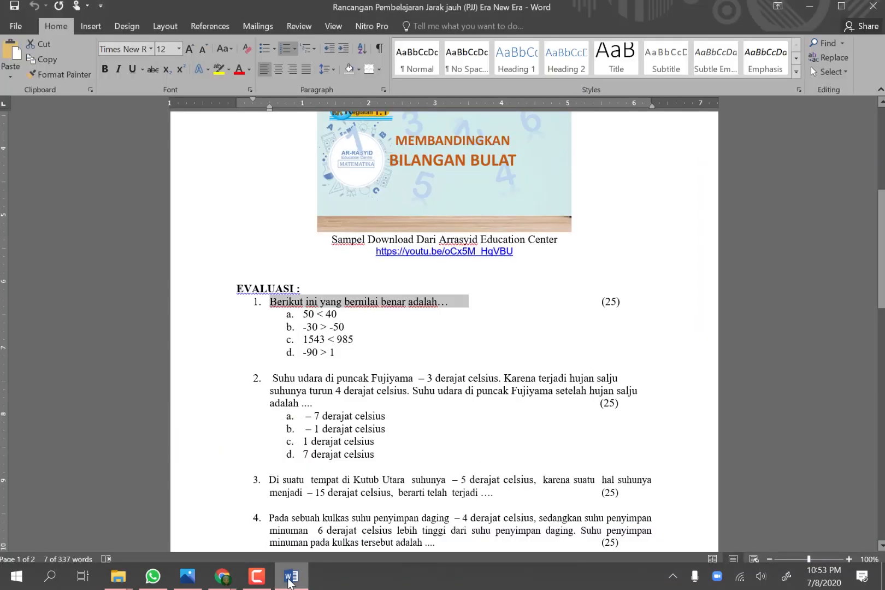
left_click(347, 355)
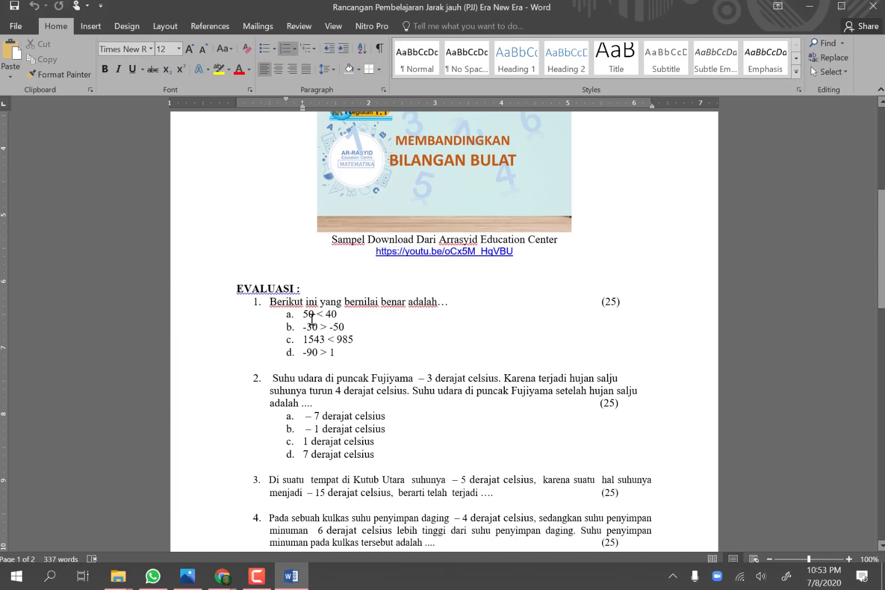
left_click_drag(304, 315, 351, 350)
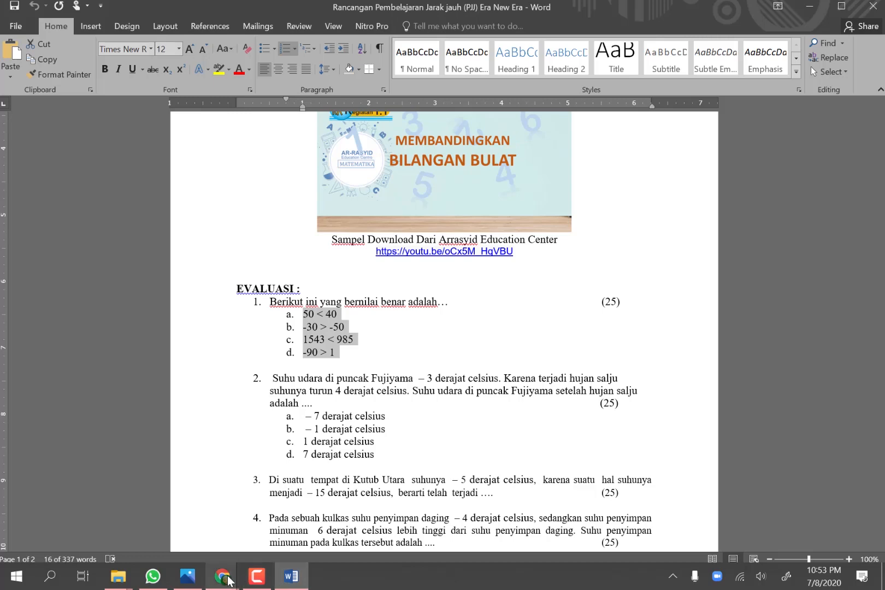
mouse_move(229, 581)
left_click(229, 581)
left_click(291, 510)
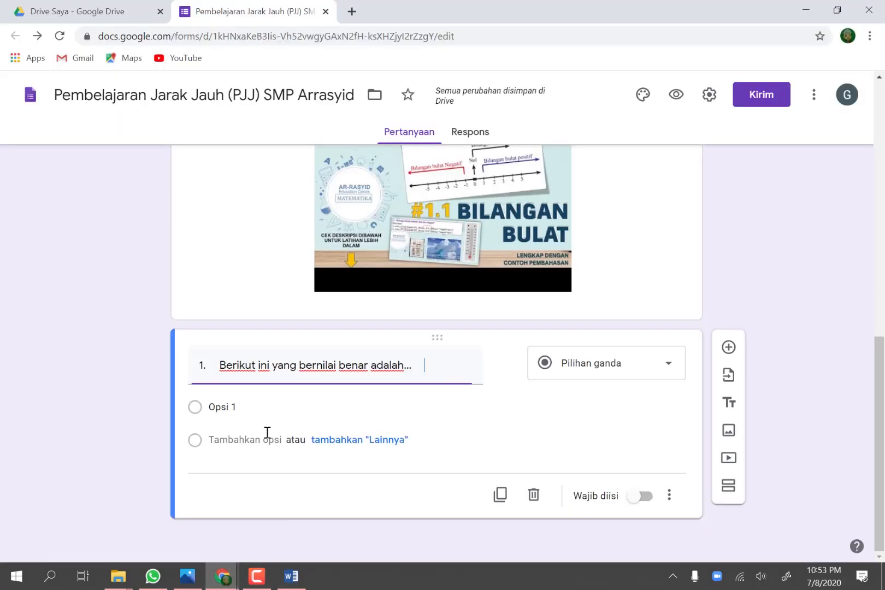
left_click(248, 411)
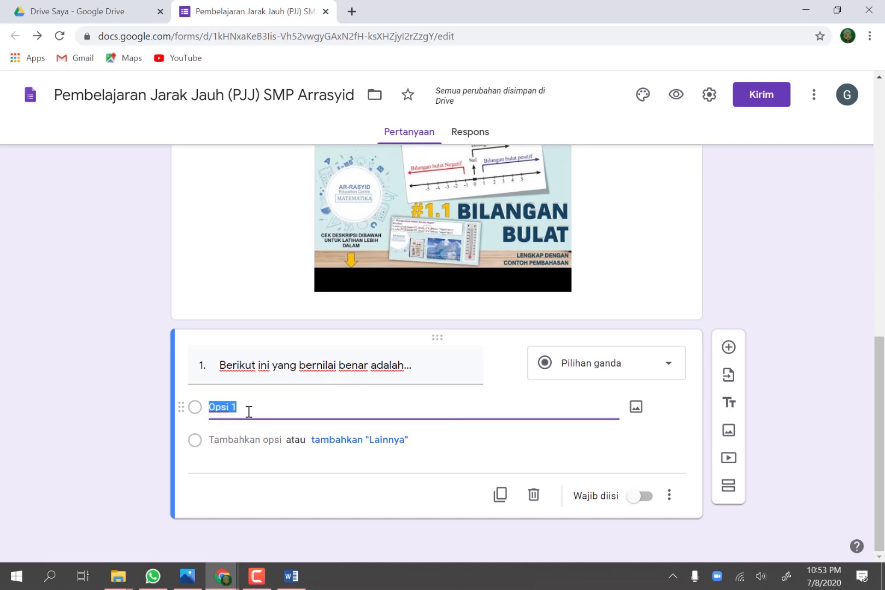
type("a. 50 < 40 b. -30 > -50 c. 1543 < 985 d. -90 > 1")
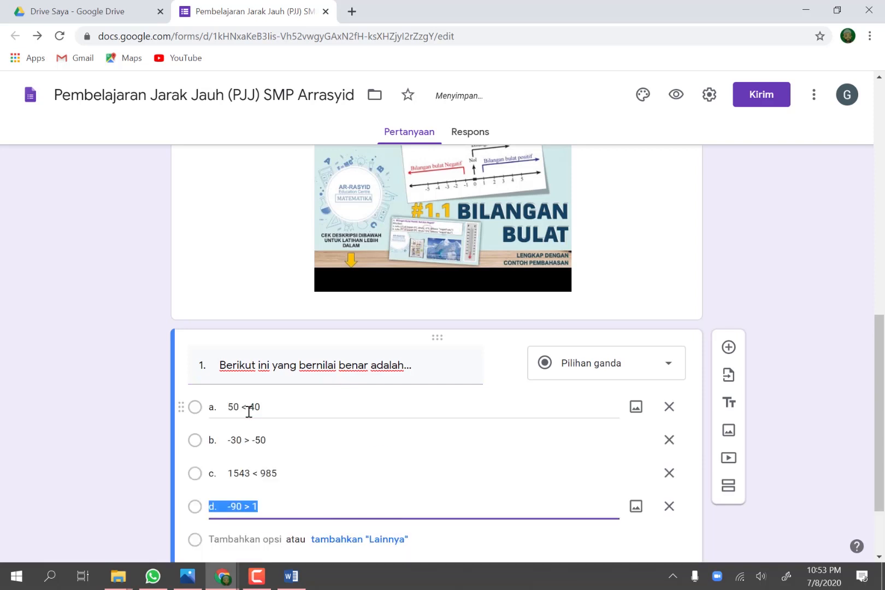
Step: Add a new question below question 1, fill it with the Fujiyama temperature question from the Word plan, and number it "2."
scroll(285, 427, "down", 2)
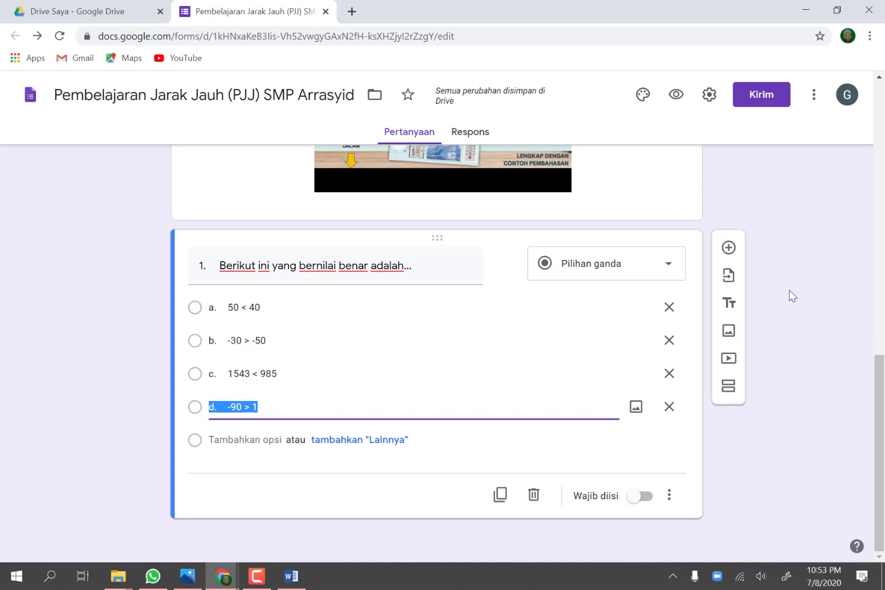
left_click(729, 249)
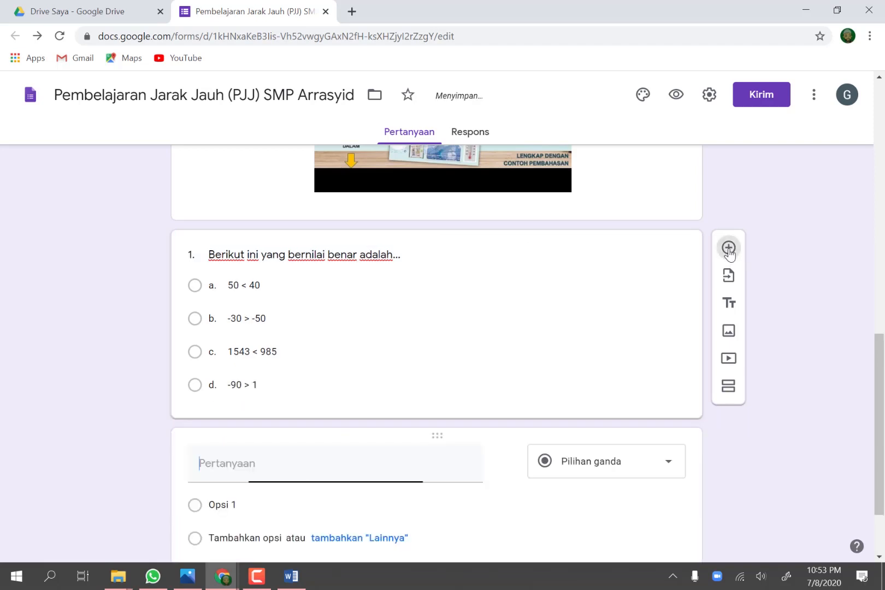
left_click(292, 577)
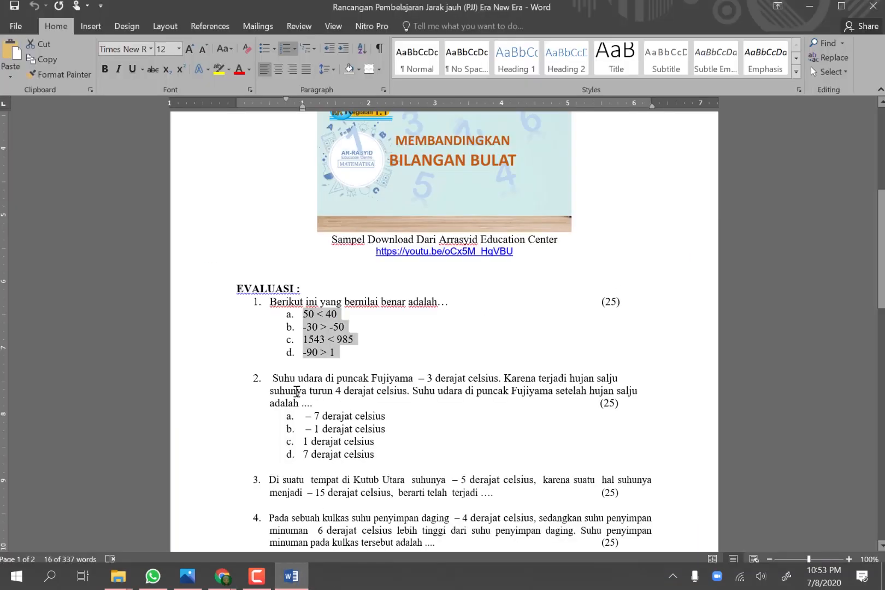
left_click_drag(272, 378, 316, 399)
key("ctrl+c")
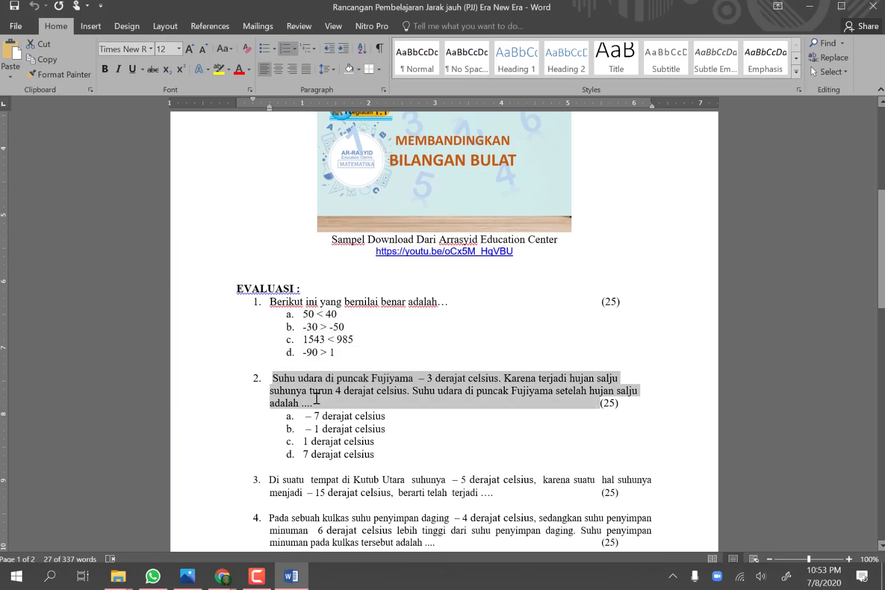
left_click(224, 579)
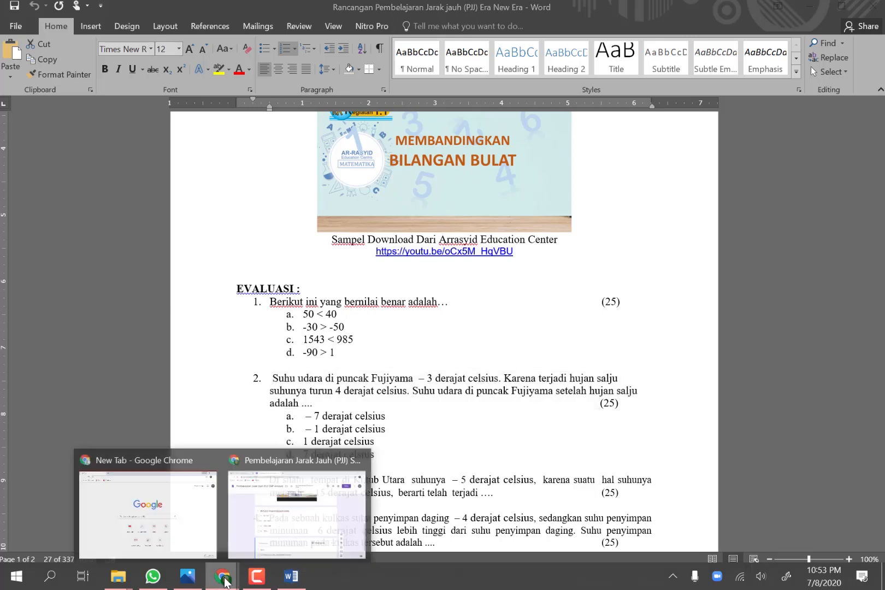
left_click(271, 505)
left_click(265, 468)
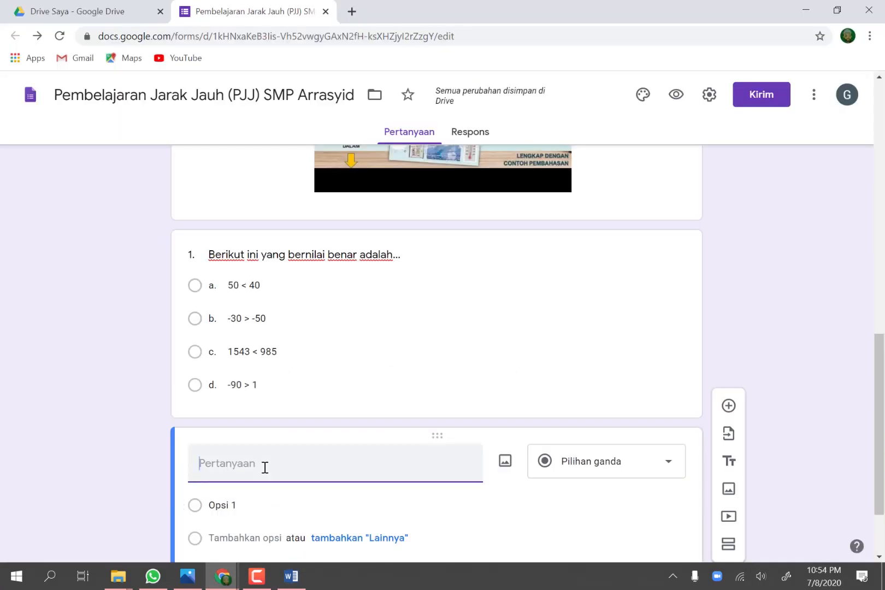
key("ctrl+v")
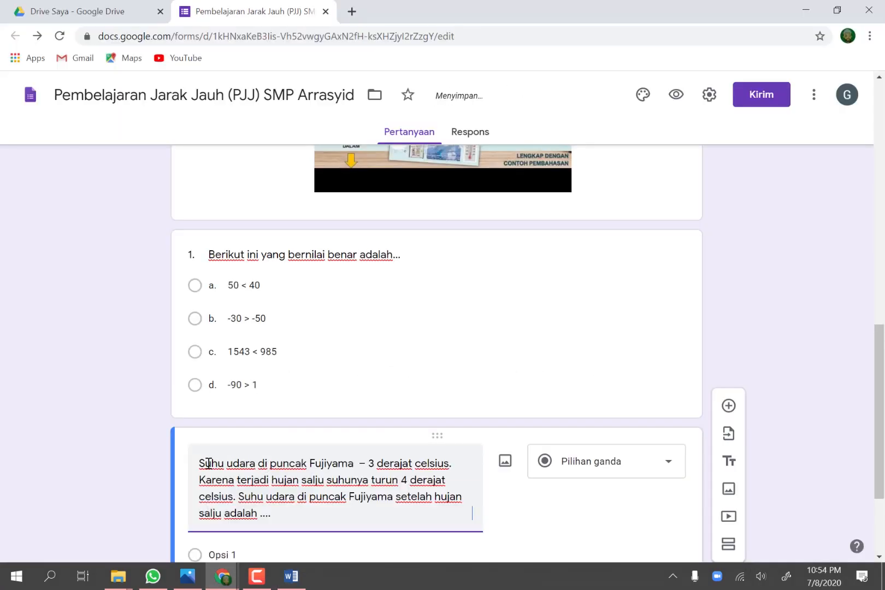
left_click(200, 463)
type("2.")
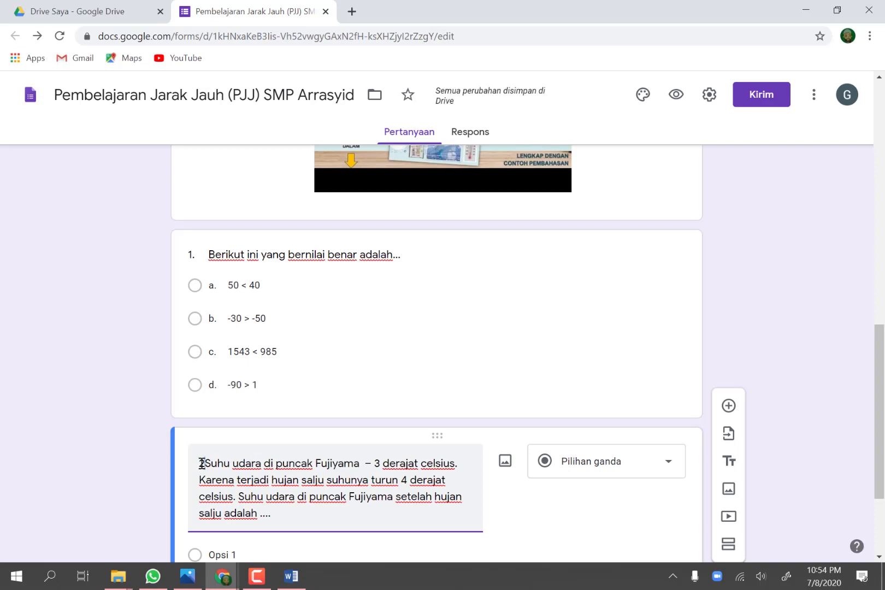
Step: Copy the four derajat celsius options of question 2 from the Word plan into the form's question 2 as its answer choices
scroll(202, 464, "down", 3)
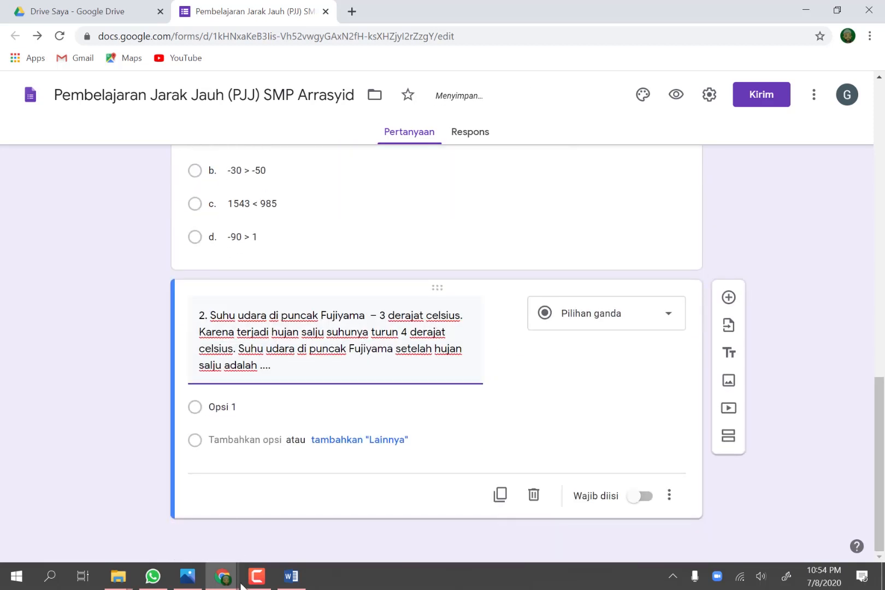
left_click(291, 579)
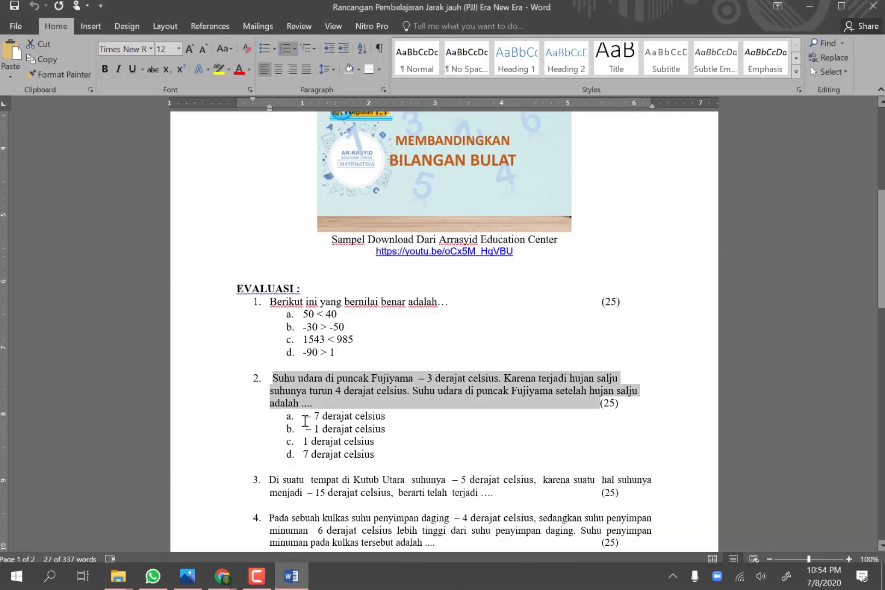
left_click_drag(304, 415, 382, 454)
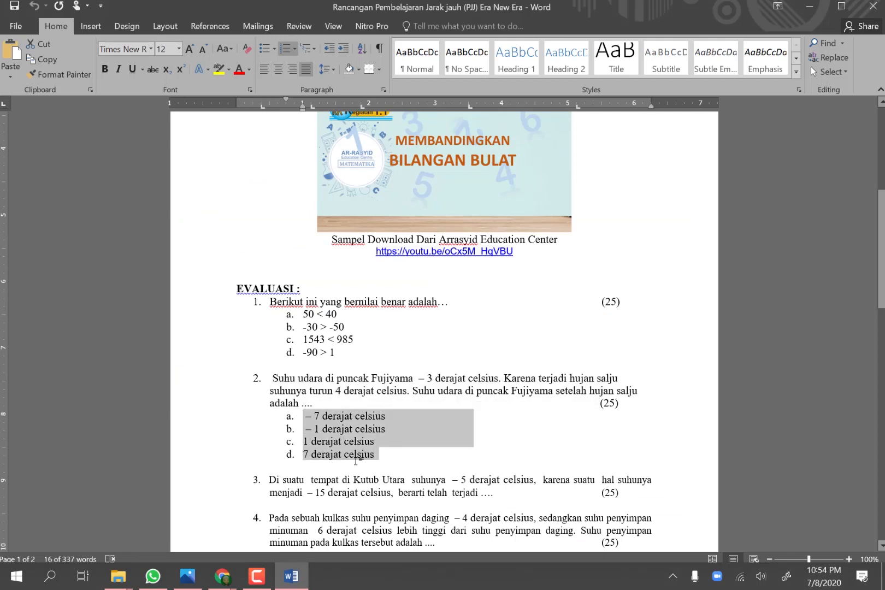
left_click(222, 576)
left_click(266, 504)
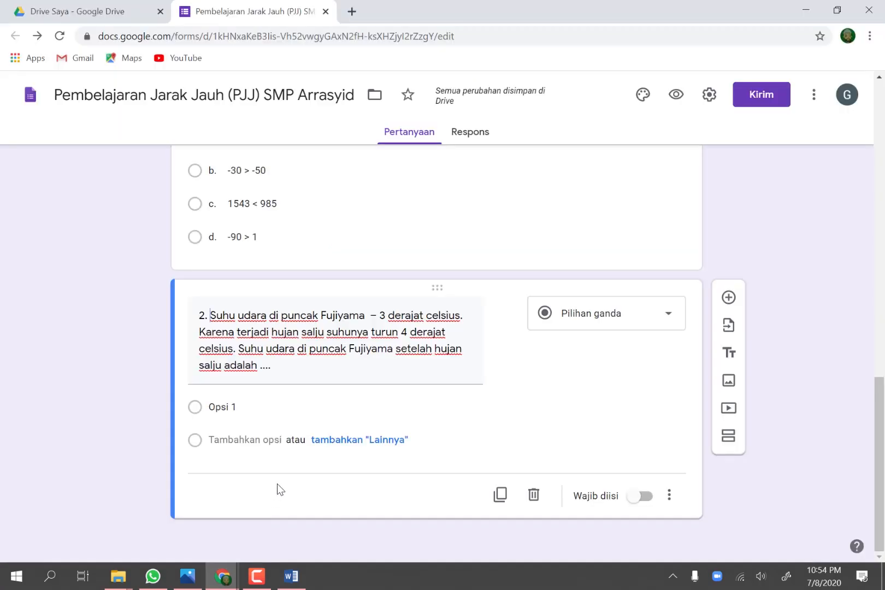
left_click(249, 405)
type("a.   – 7 derajat celsius b.   – 1 derajat celsius c.   1 derajat celsius d.   7 derajat celsius")
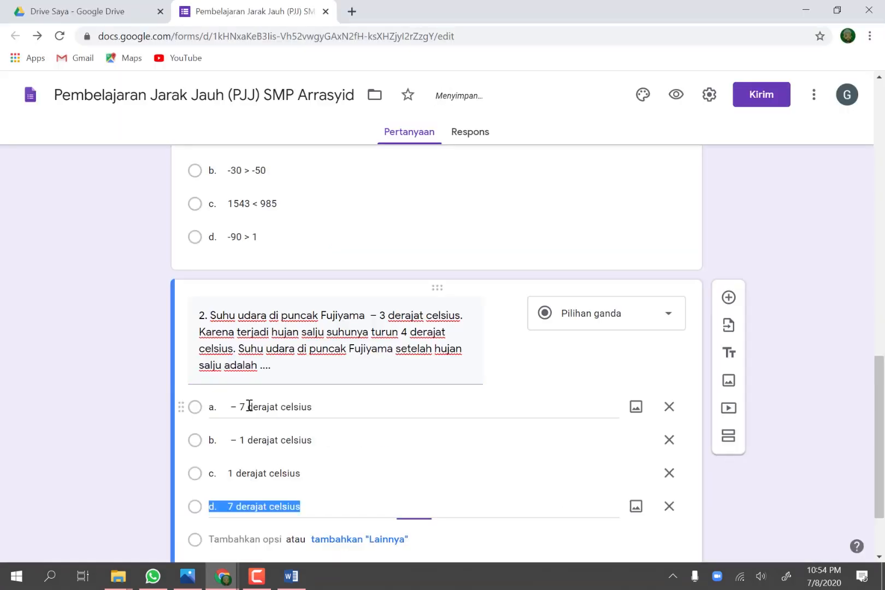
Step: Return to question 1, turn the form into a quiz with "Jadikan ini sebagai kuis", and save the settings
scroll(346, 426, "down", 2)
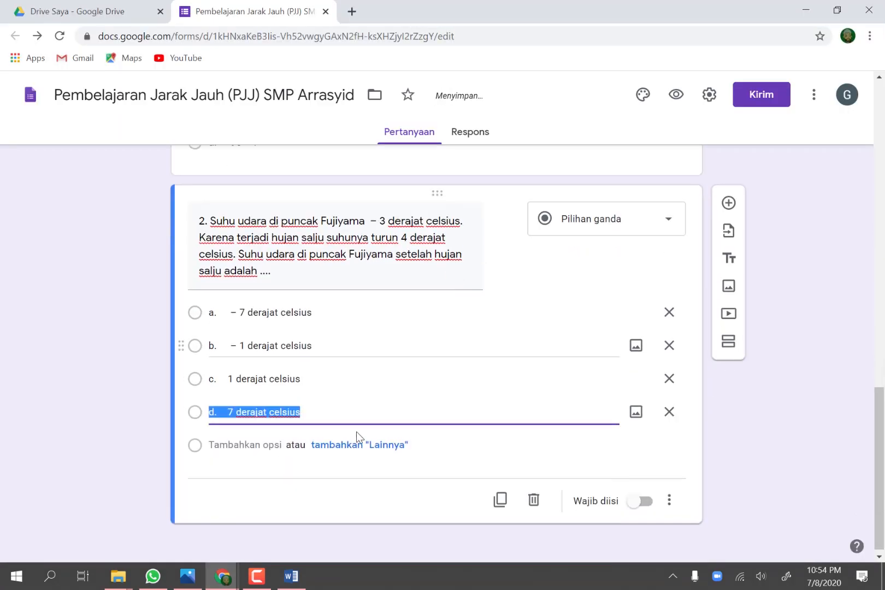
scroll(487, 458, "up", 5)
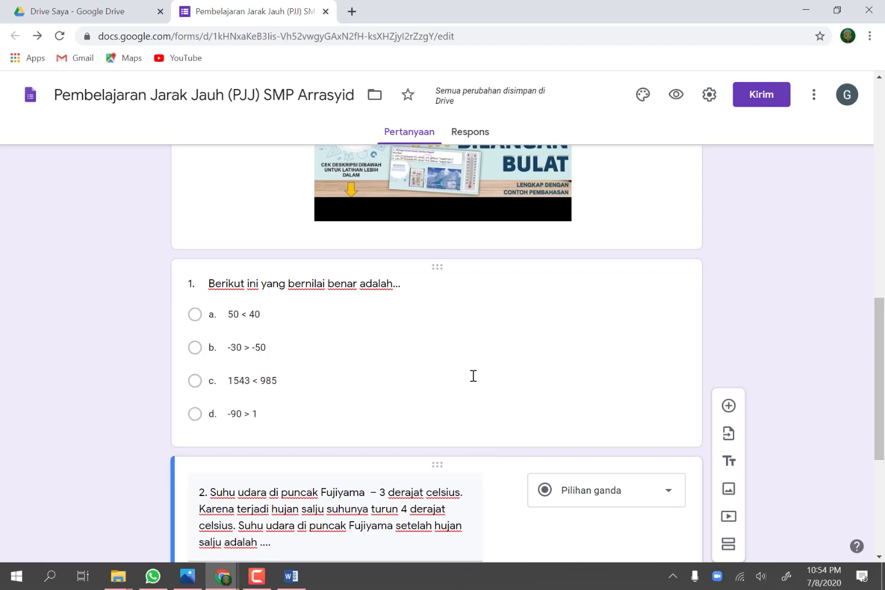
left_click(475, 355)
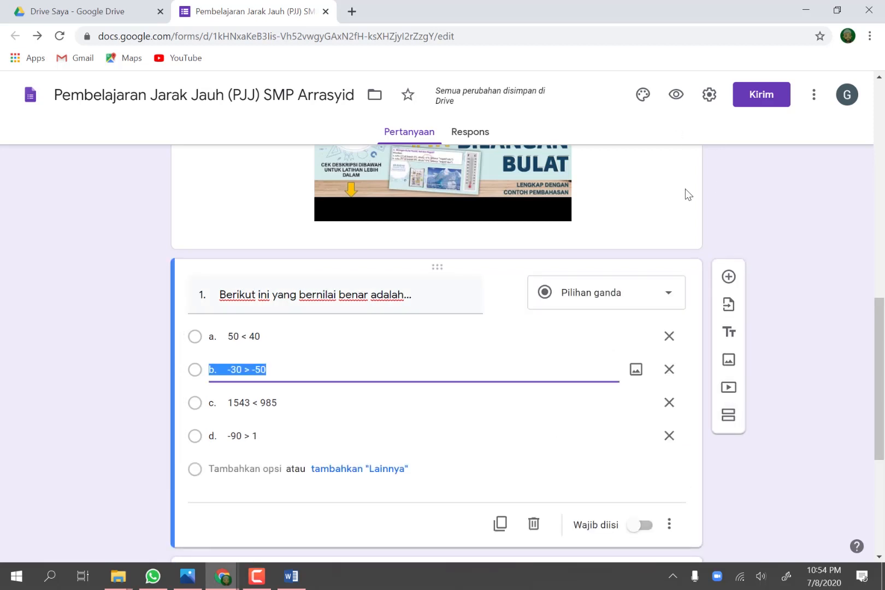
left_click(709, 97)
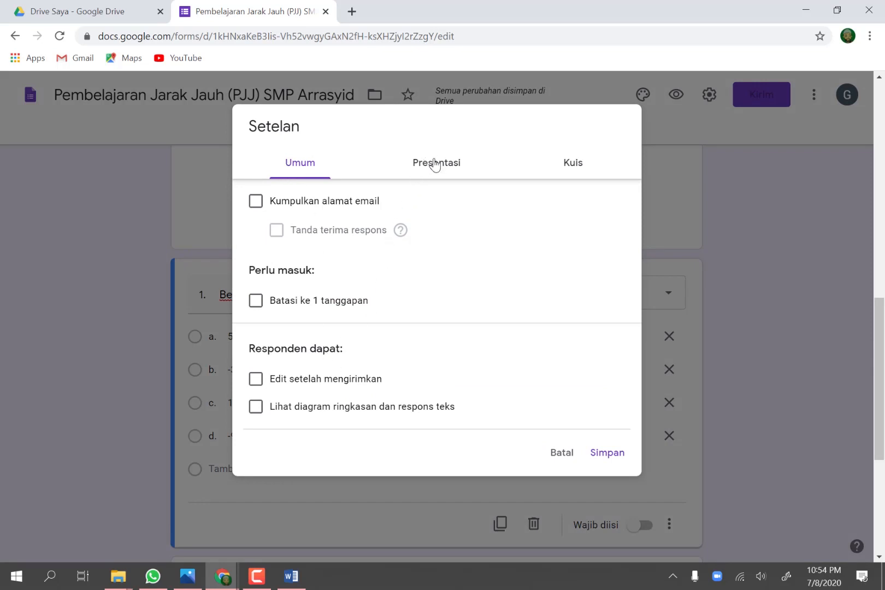
left_click(574, 171)
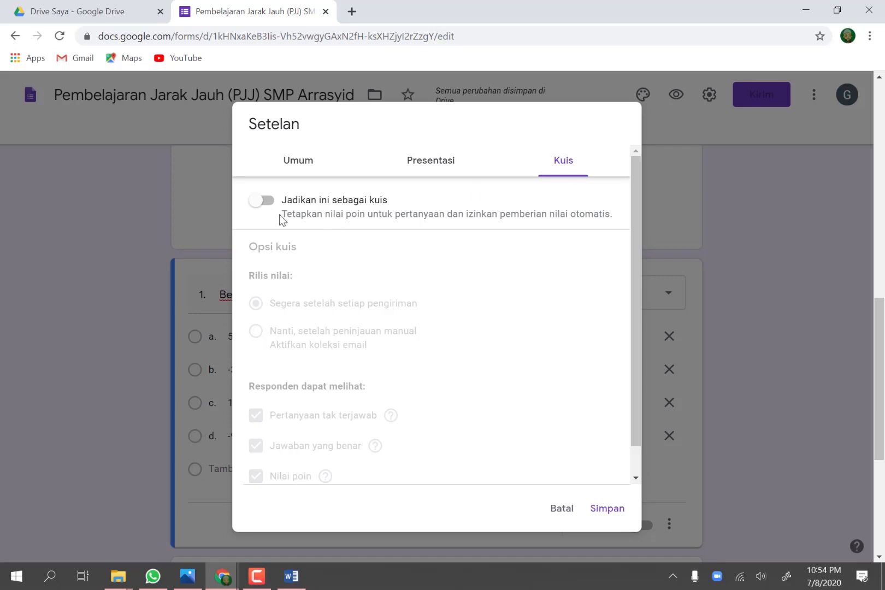
left_click(262, 206)
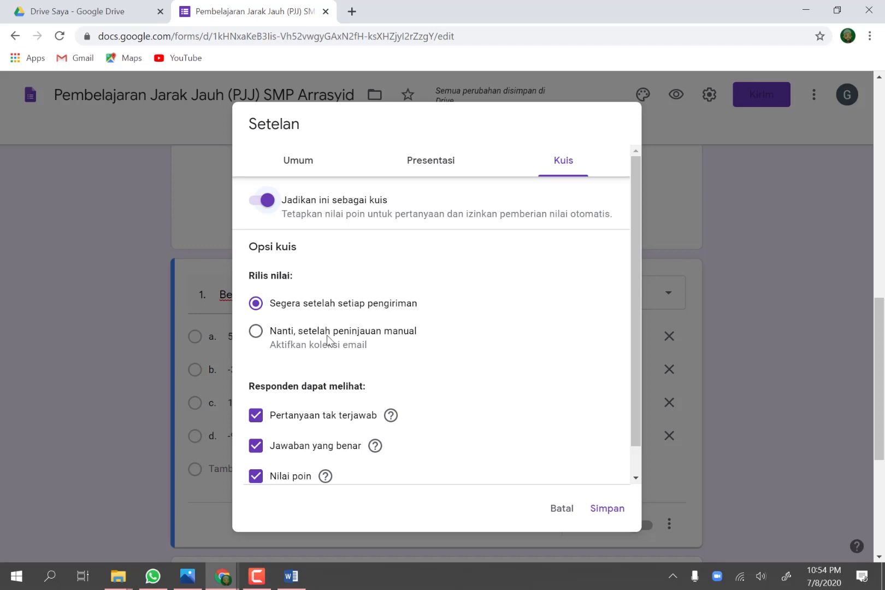
scroll(364, 404, "down", 1)
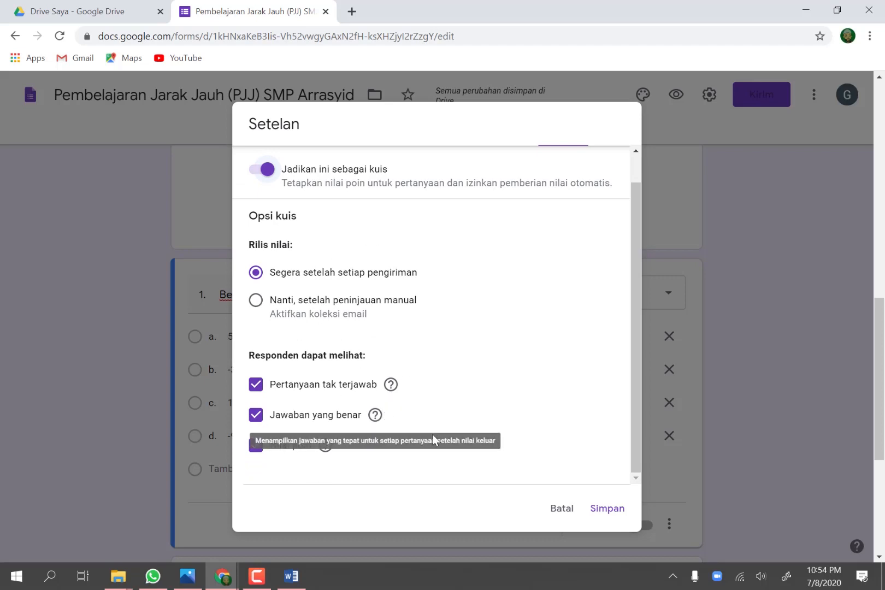
left_click(607, 517)
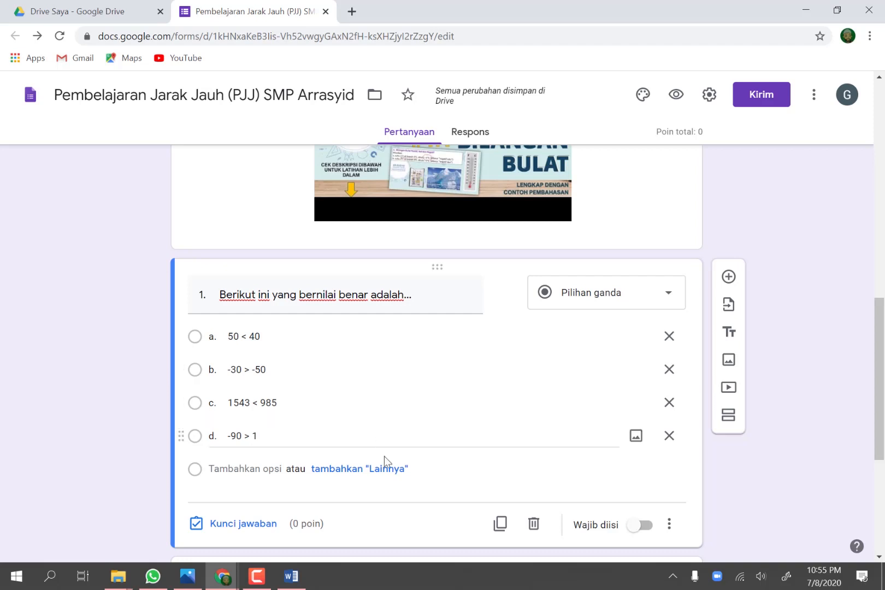
Step: Set question 1's answer key to "b. -30 > -50" with 25 points, and make the question required
left_click(246, 526)
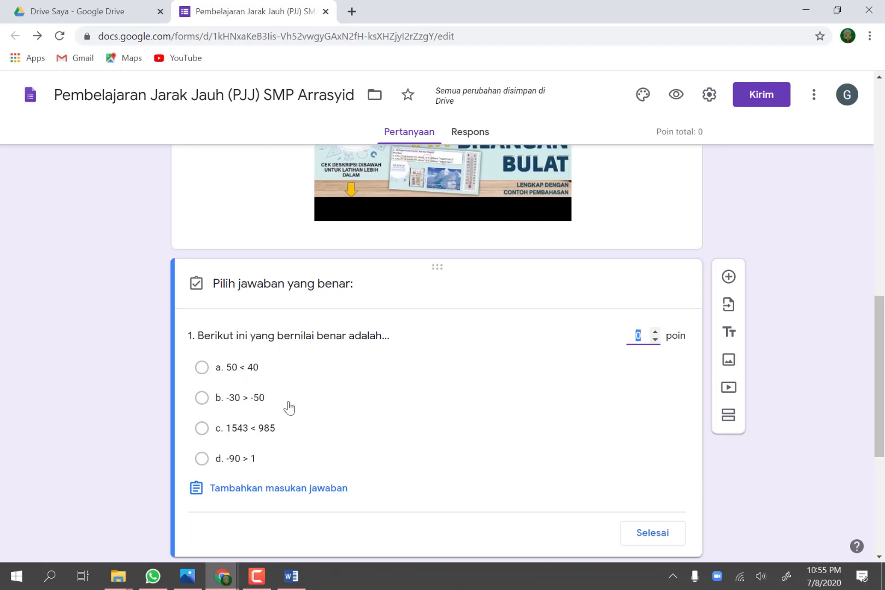
left_click(204, 403)
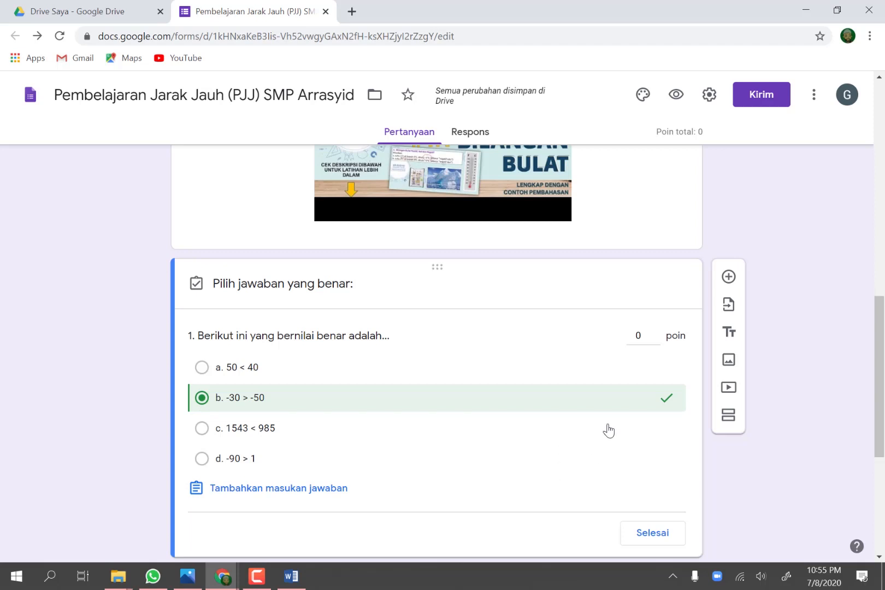
left_click(639, 337)
type("25")
left_click(647, 539)
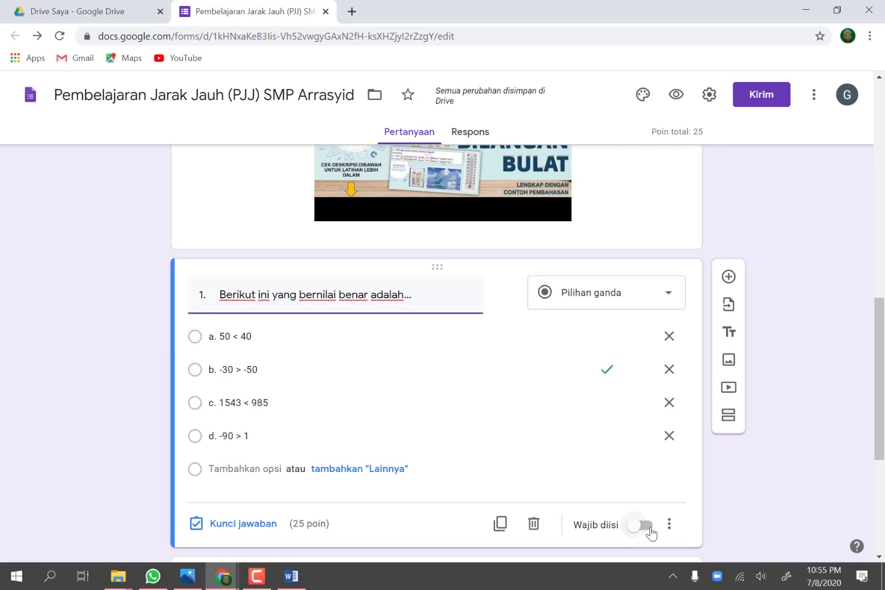
scroll(683, 517, "down", 1)
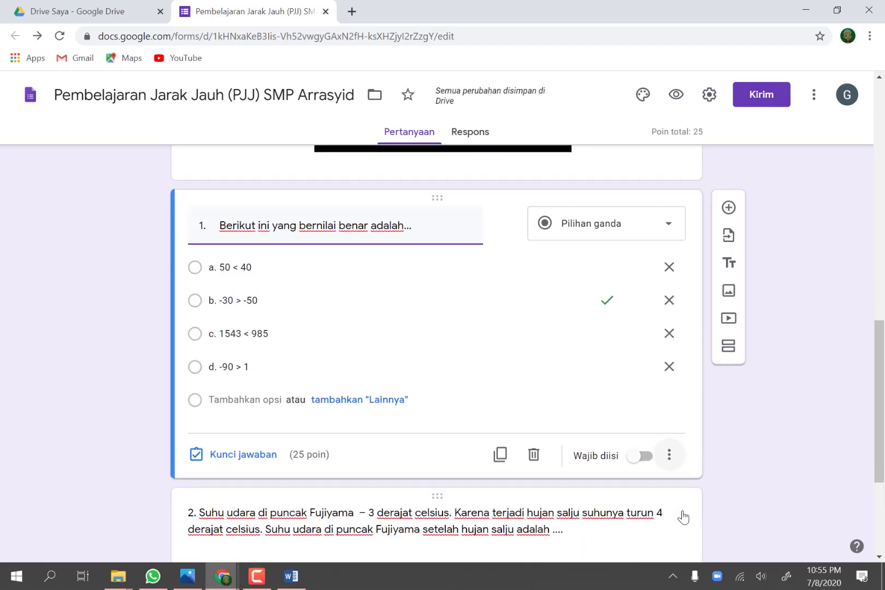
left_click(636, 457)
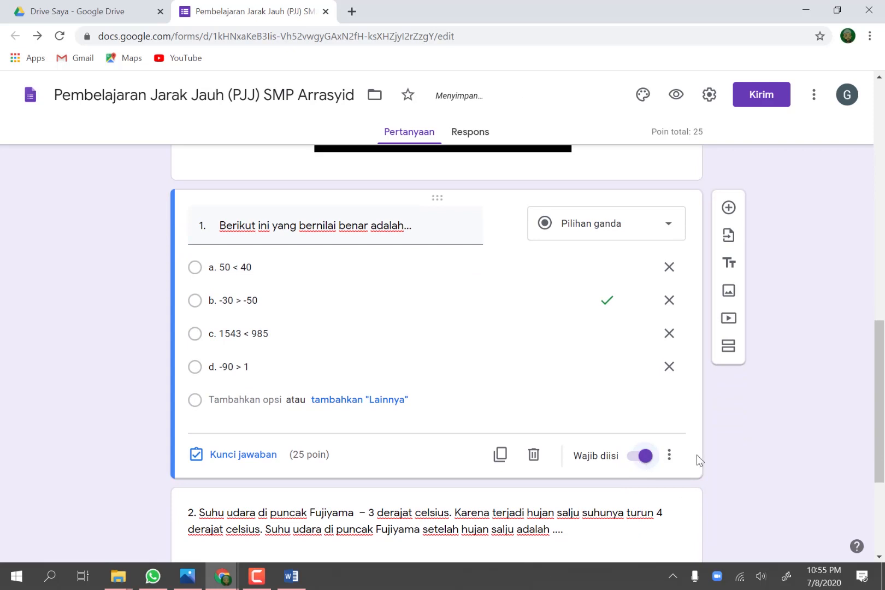
Step: Set question 2's answer key to "a. – 7 derajat celsius" with 25 points, and make the question required
scroll(696, 458, "down", 3)
scroll(633, 444, "down", 1)
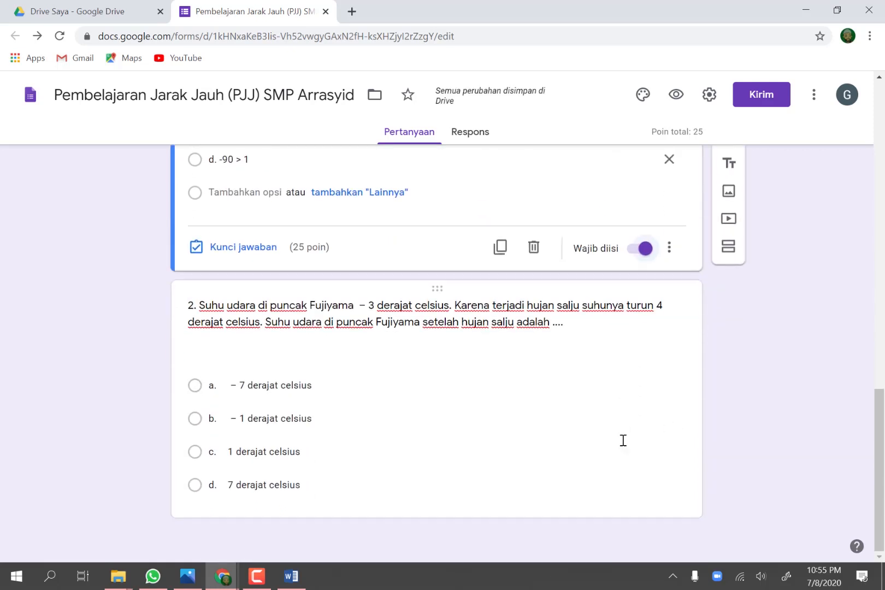
left_click(461, 433)
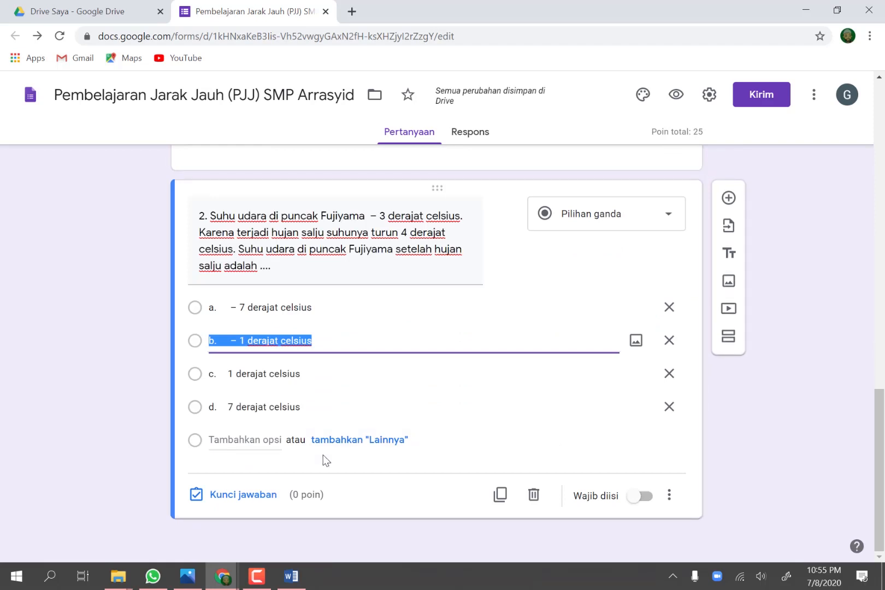
left_click(259, 499)
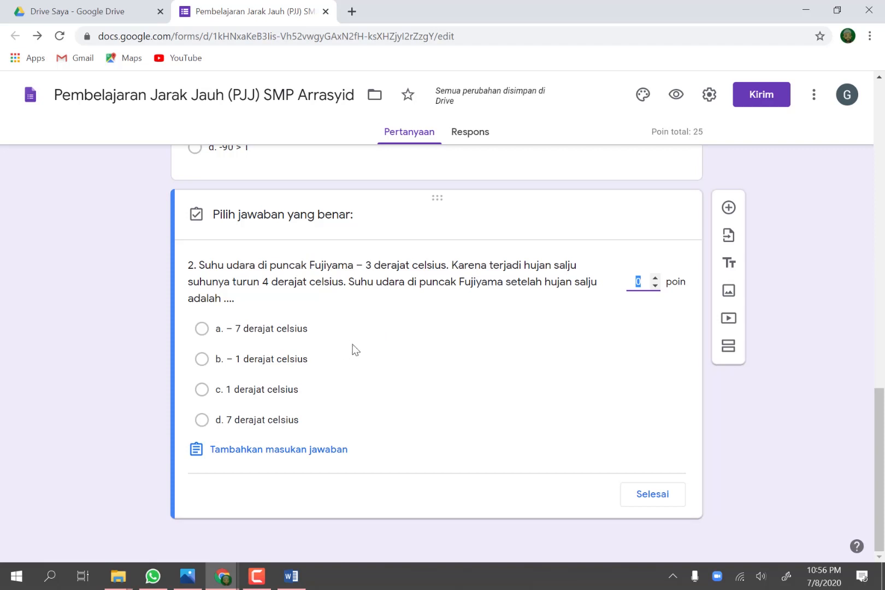
left_click(201, 329)
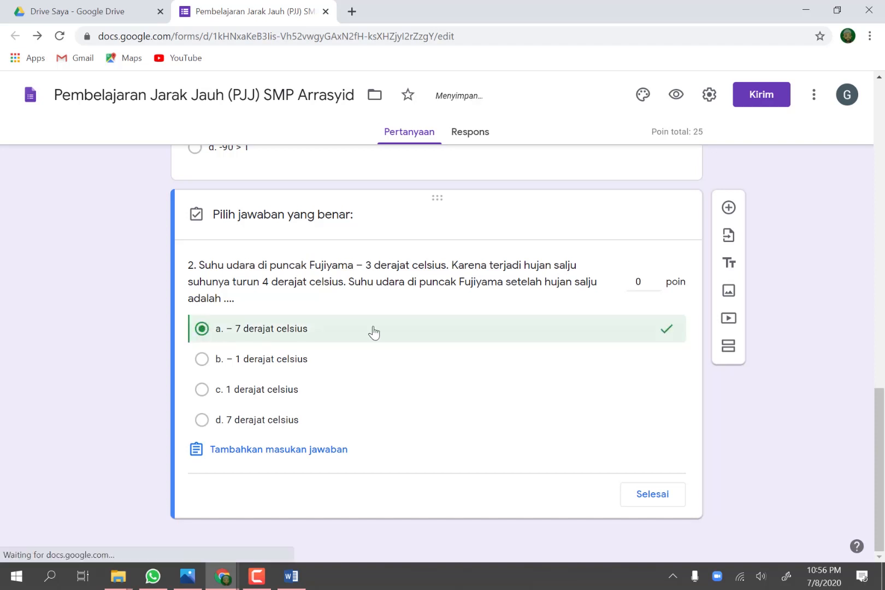
double_click(642, 282)
key("BackSpace")
type("25")
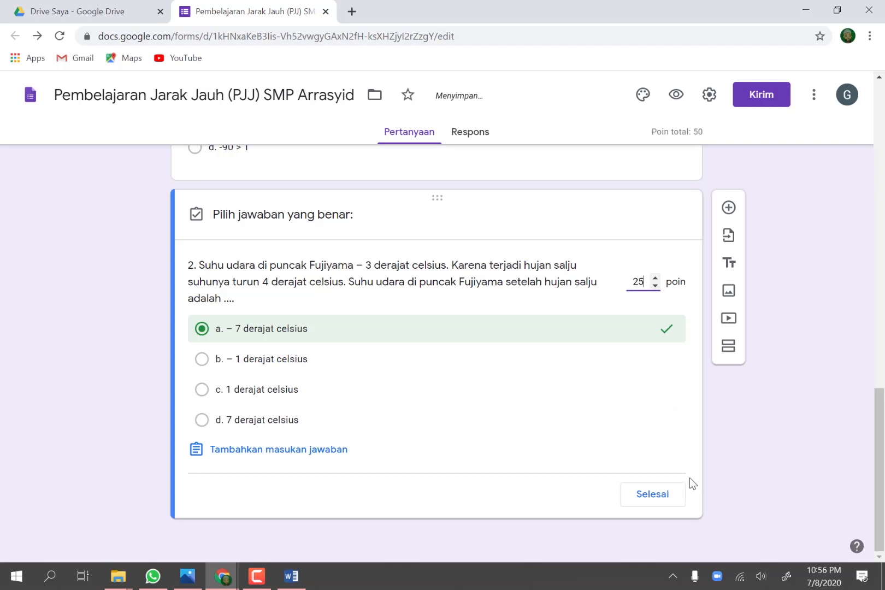
left_click(656, 500)
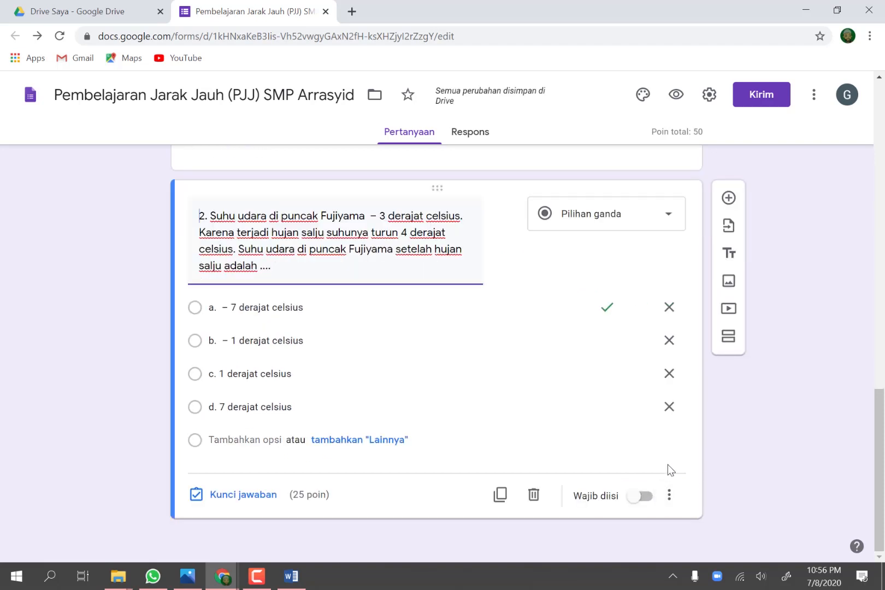
left_click(634, 502)
scroll(752, 447, "up", 4)
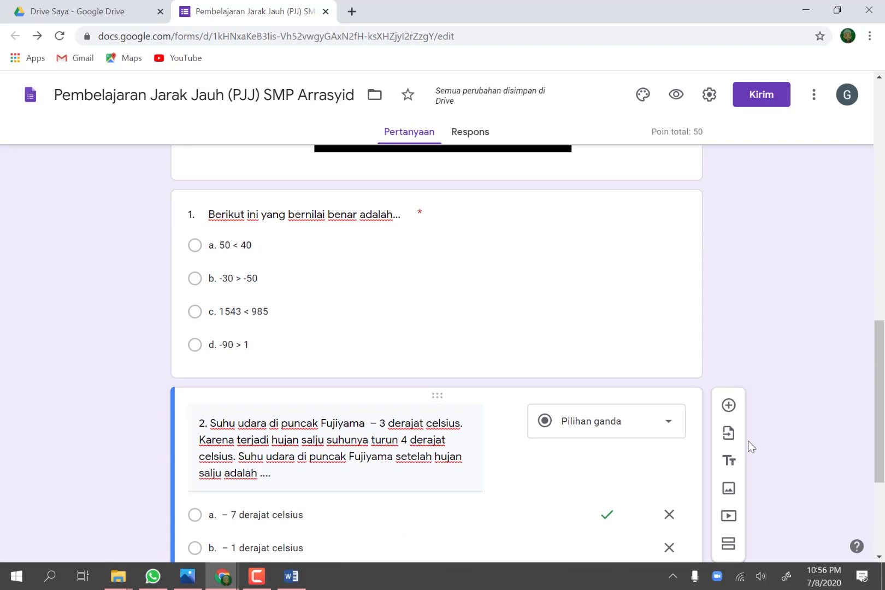
scroll(749, 443, "down", 4)
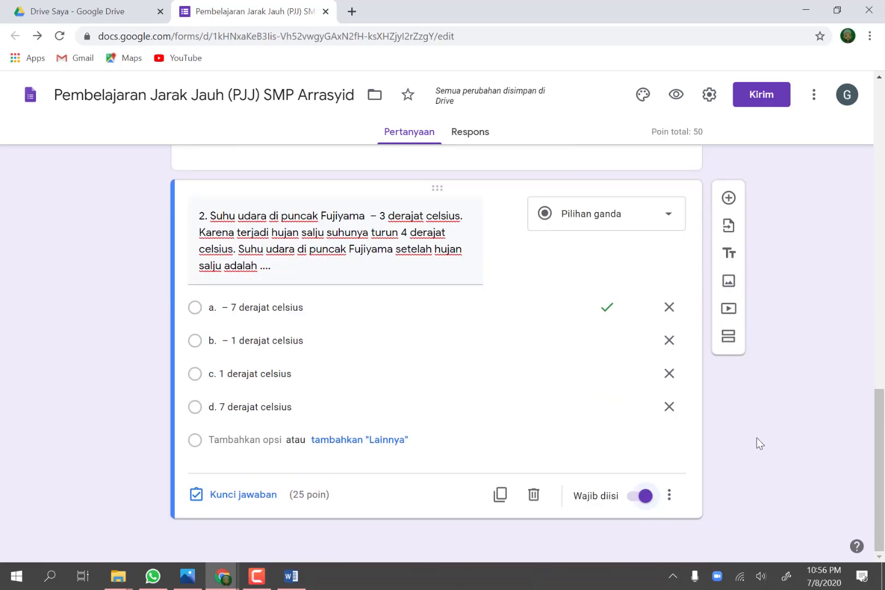
Step: Add a new question below question 2, copy the Kutub Utara temperature question into it from the Word plan, and label its score "(skor 25)"
left_click(730, 199)
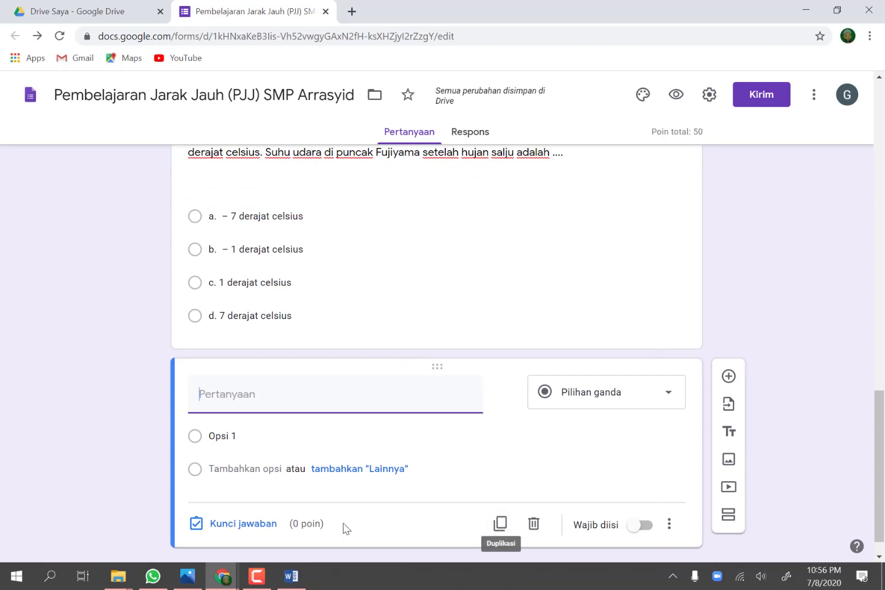
left_click(291, 576)
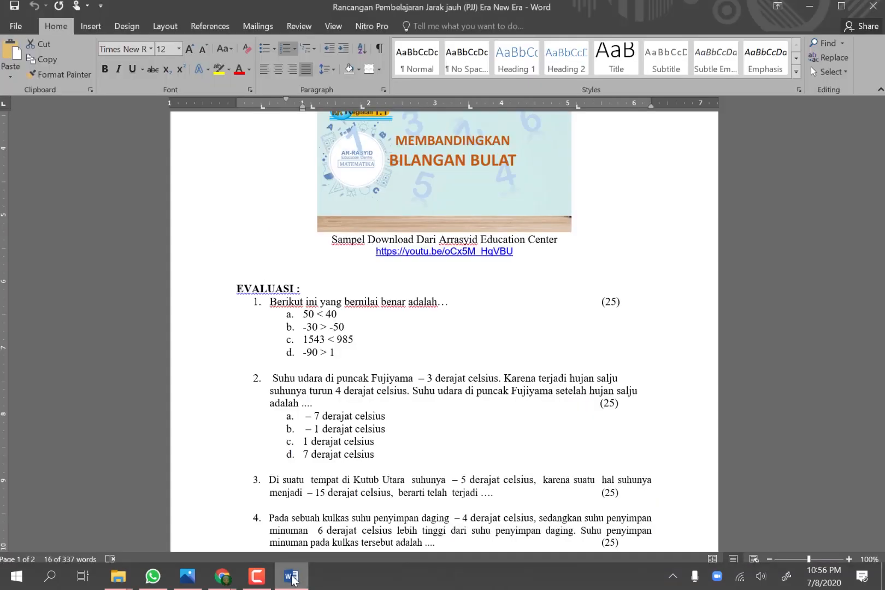
scroll(290, 407, "down", 3)
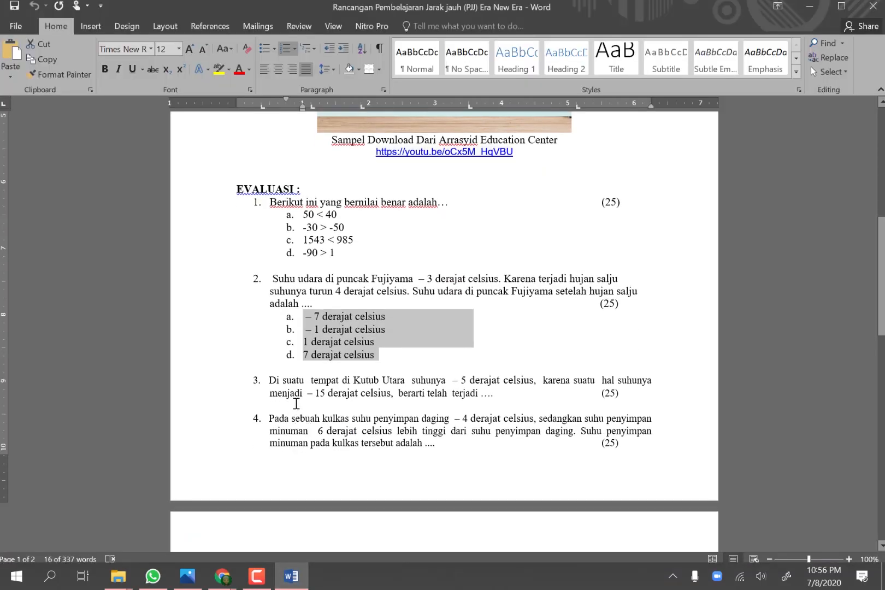
left_click_drag(270, 379, 626, 397)
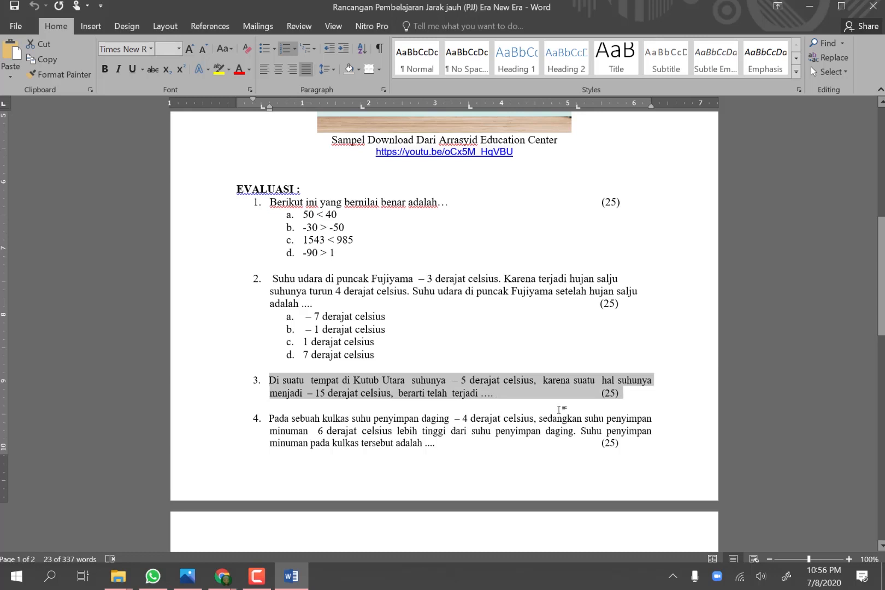
mouse_move(222, 578)
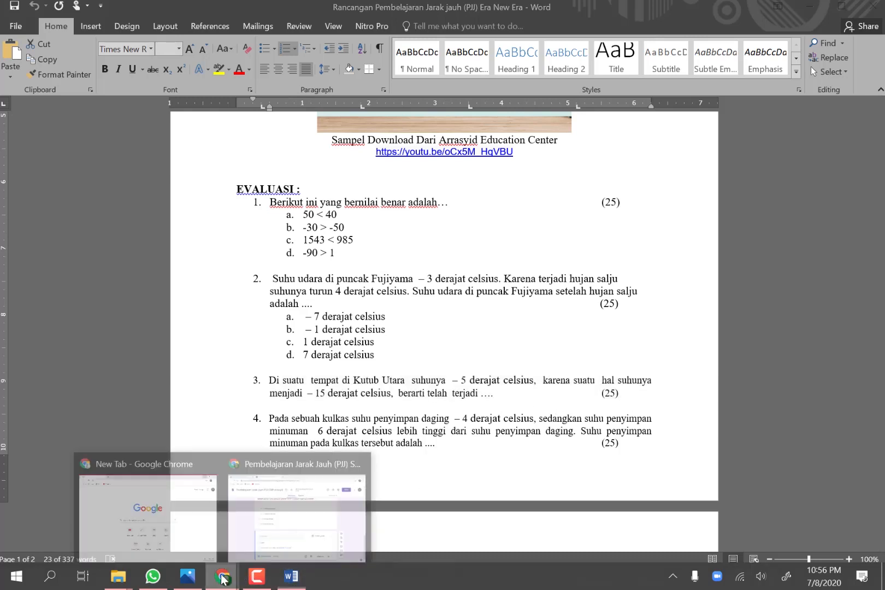
left_click(269, 506)
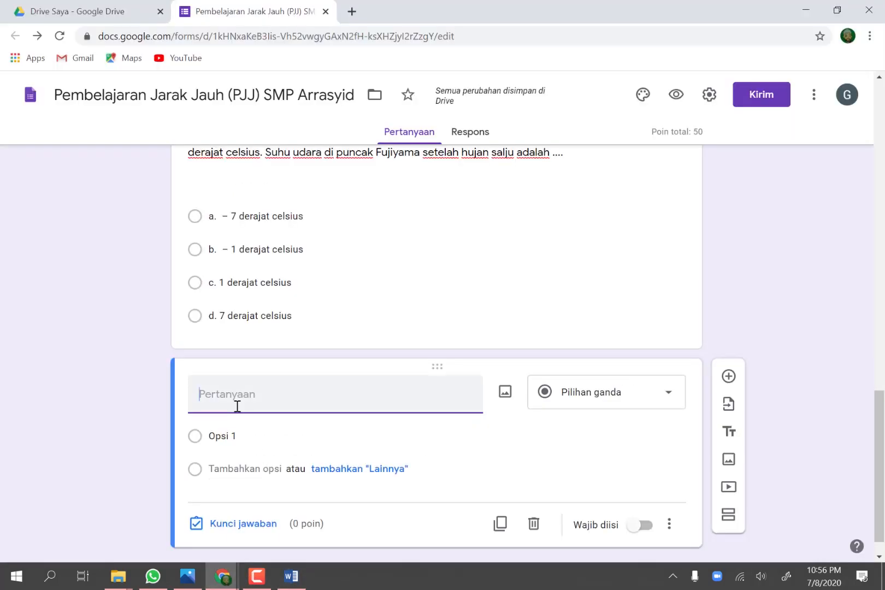
type("Di suatu tempat di Kutub Utara suhunya – 5 derajat celsius, karena suatu hal suhunya menjadi – 15 derajat celsius, berarti telah terjadi .... (25)")
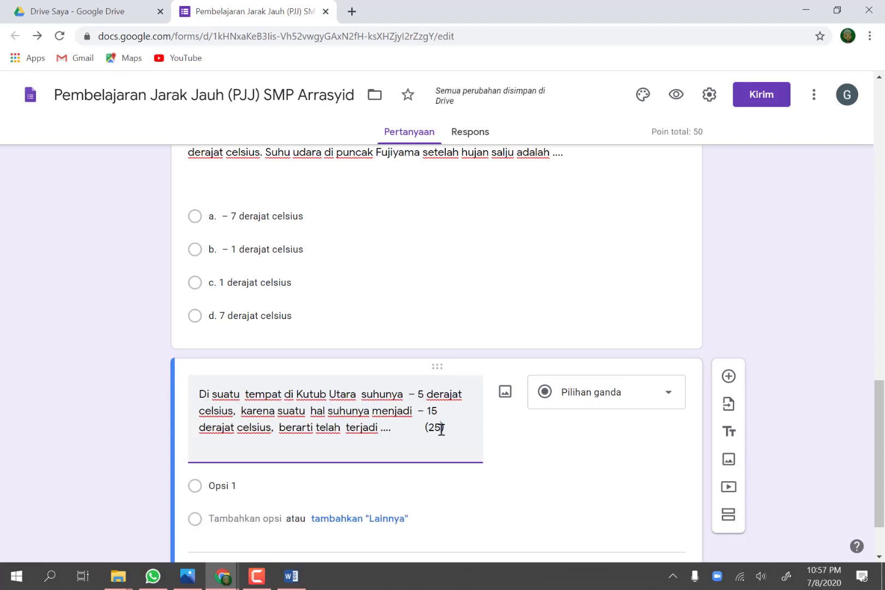
left_click(432, 429)
type("Skor")
Step: Change the Kutub Utara question to the Paragraf type, make it required, and number it "3."
scroll(473, 429, "down", 1)
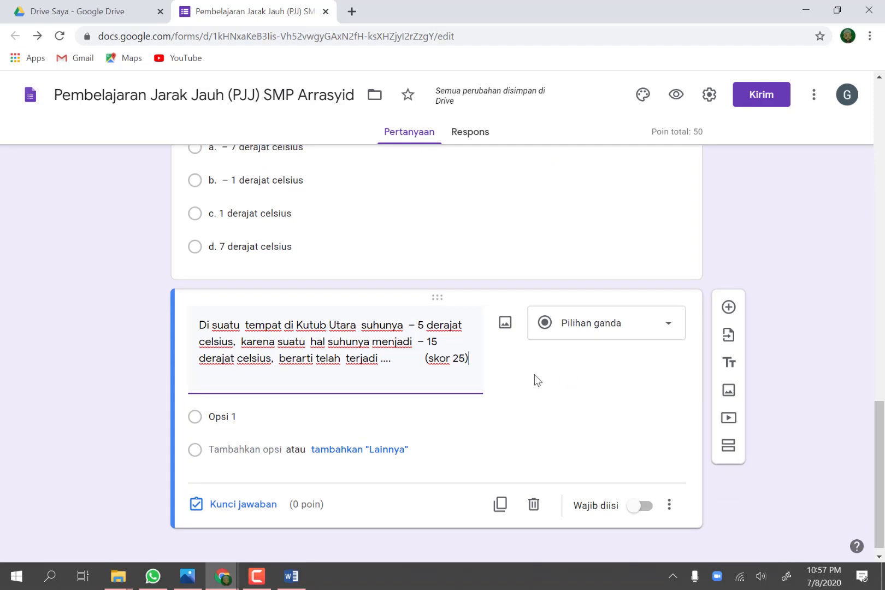
left_click(667, 335)
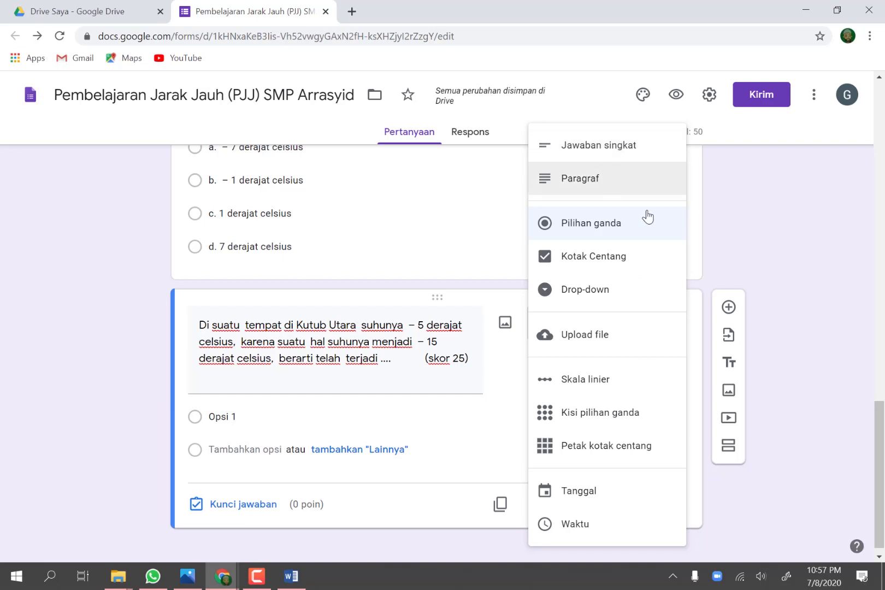
left_click(586, 183)
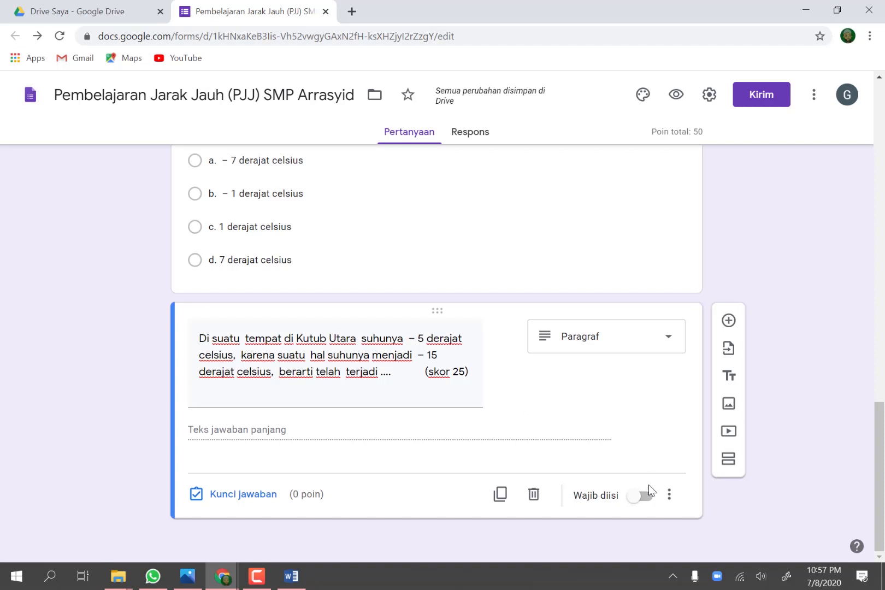
left_click(637, 506)
left_click(200, 344)
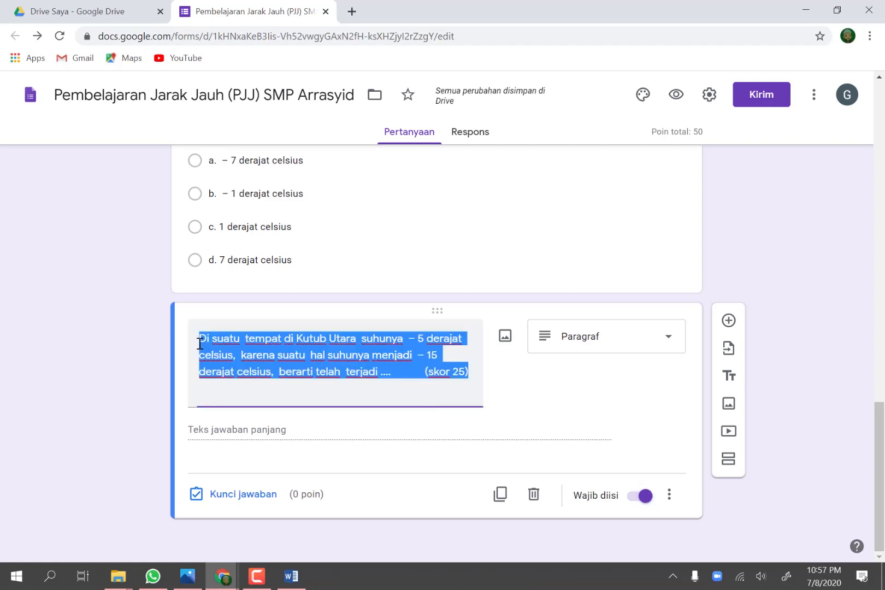
left_click(200, 343)
type("3.")
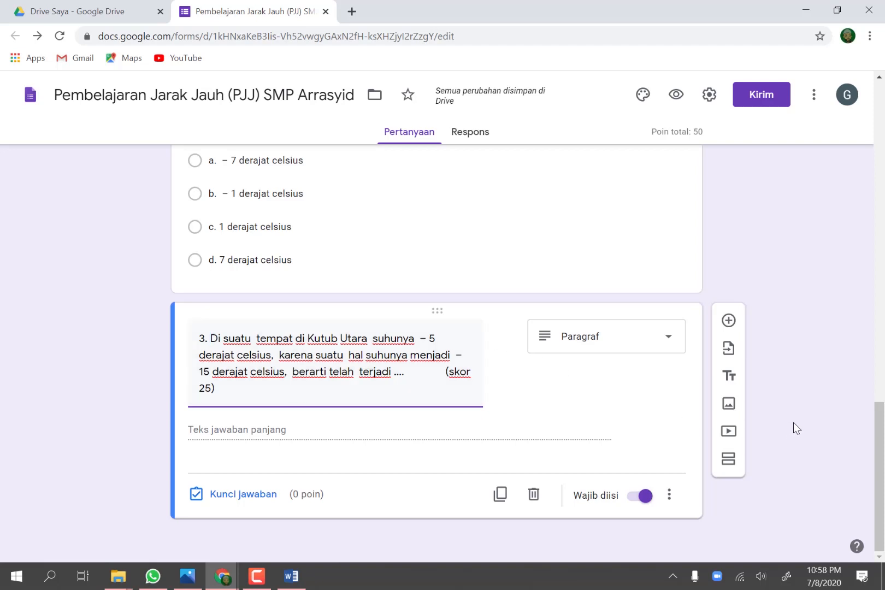
Step: Add a new question below question 3, copy the kulkas temperature question into it from the Word plan, and label its score "(skor 25)"
left_click(728, 321)
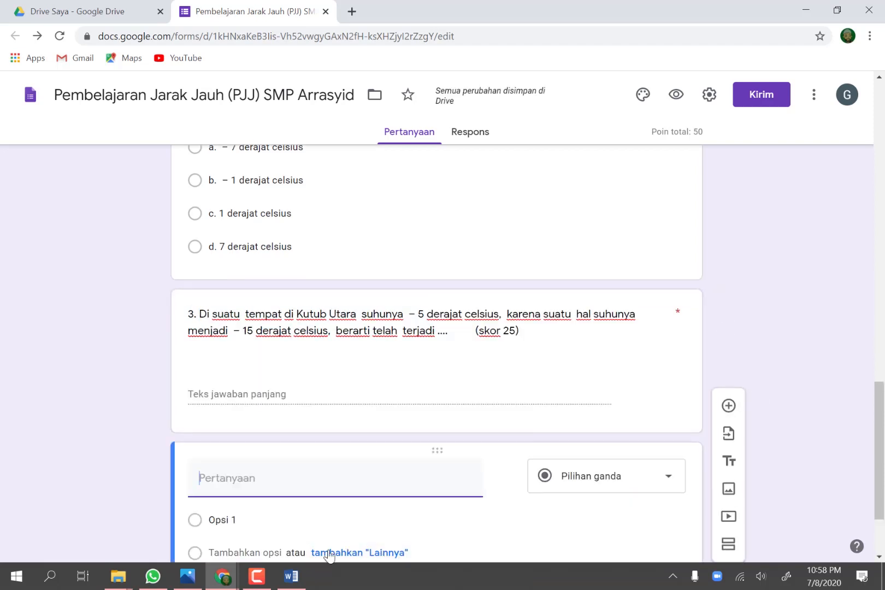
left_click(292, 577)
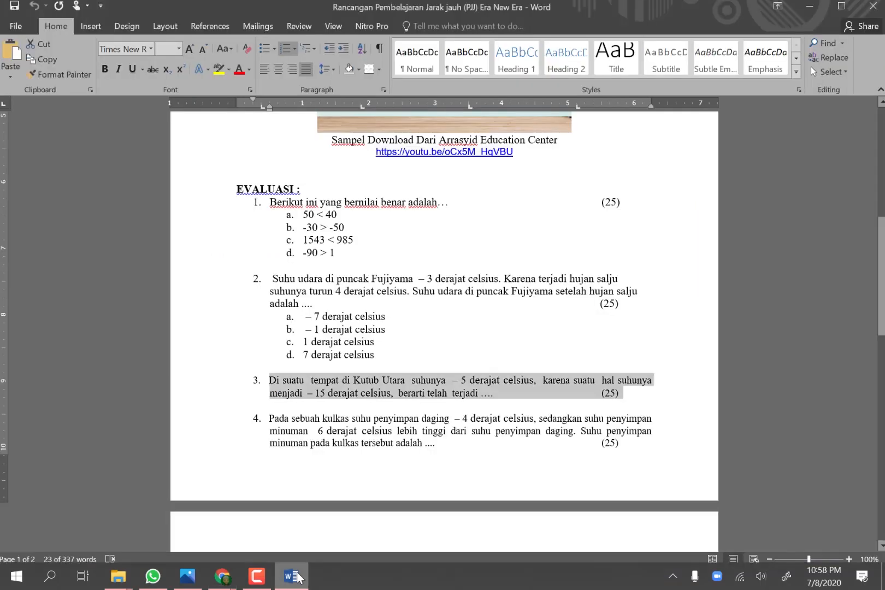
left_click_drag(271, 419, 618, 444)
key("ctrl+c")
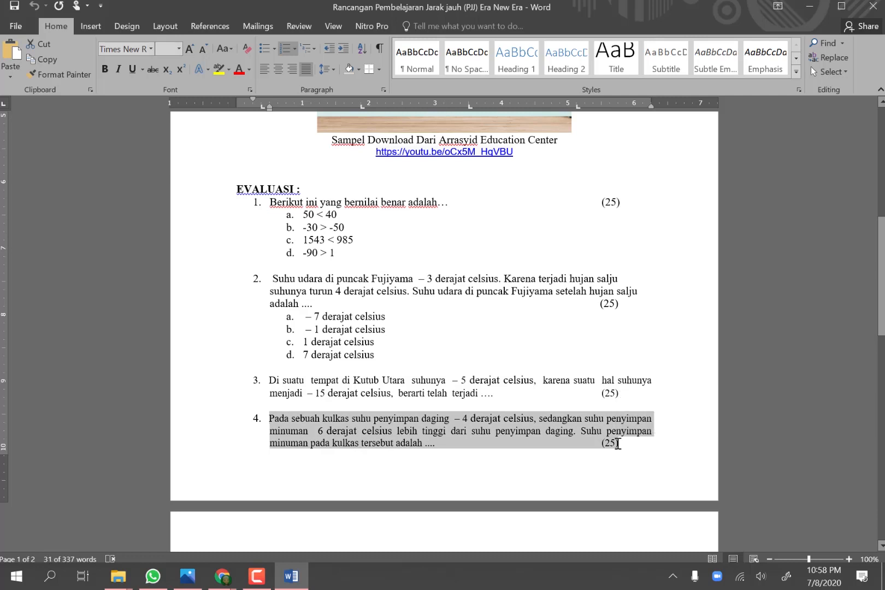
mouse_move(297, 585)
mouse_move(221, 577)
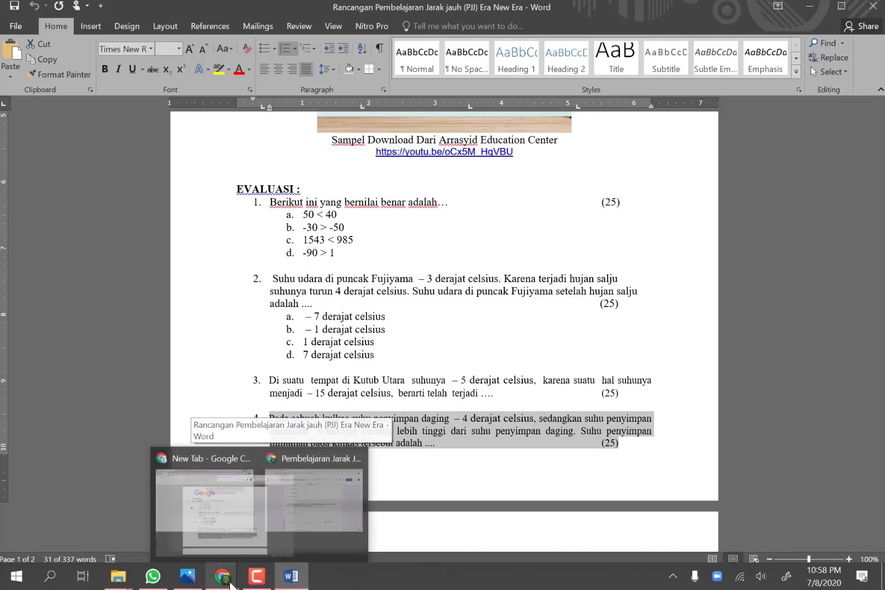
left_click(302, 500)
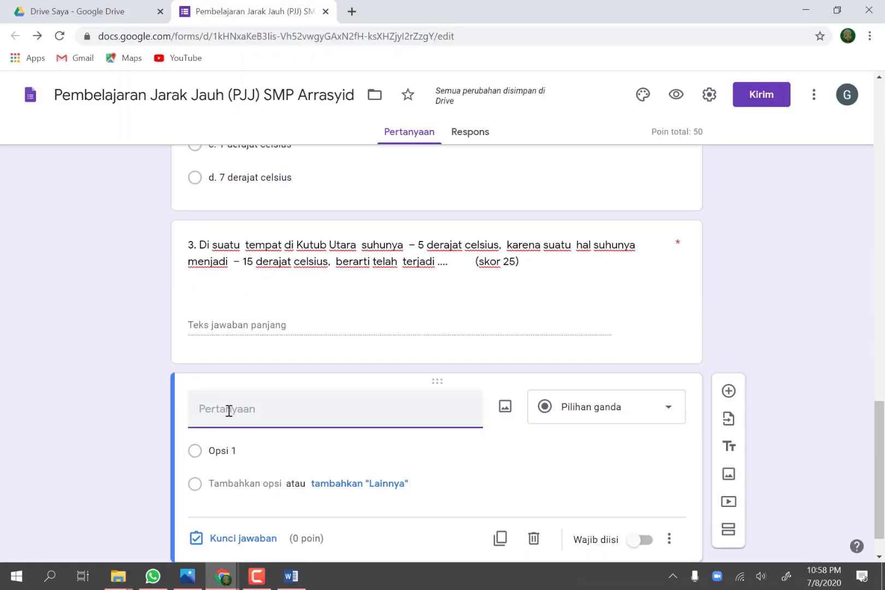
key("ctrl+v")
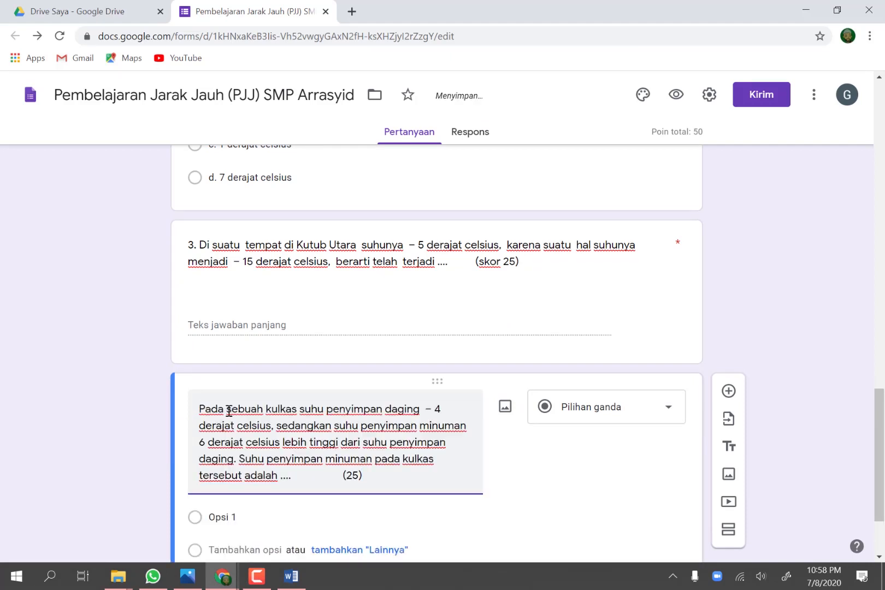
left_click(349, 475)
type("skor")
left_click(343, 475)
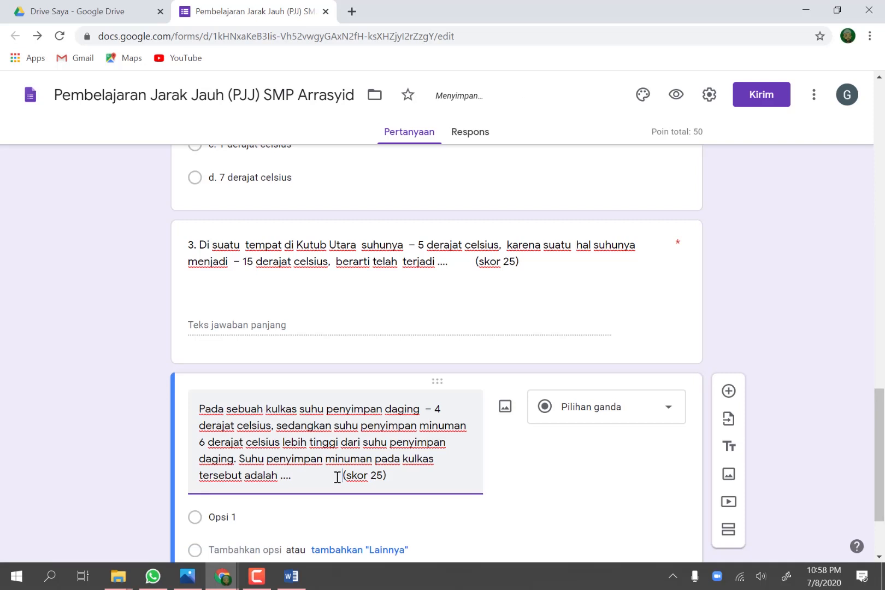
Step: Change the kulkas question to the Paragraf type and make it required
left_click(668, 413)
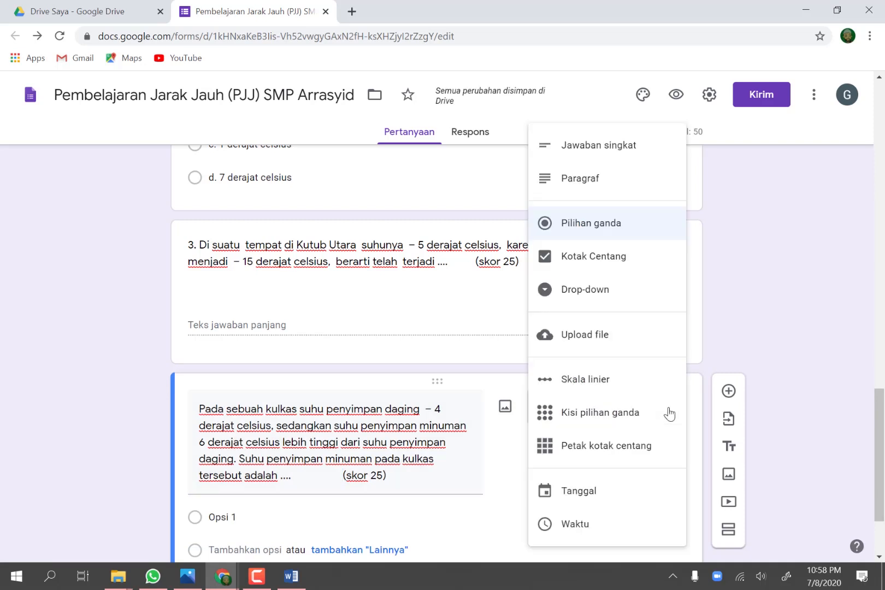
left_click(603, 188)
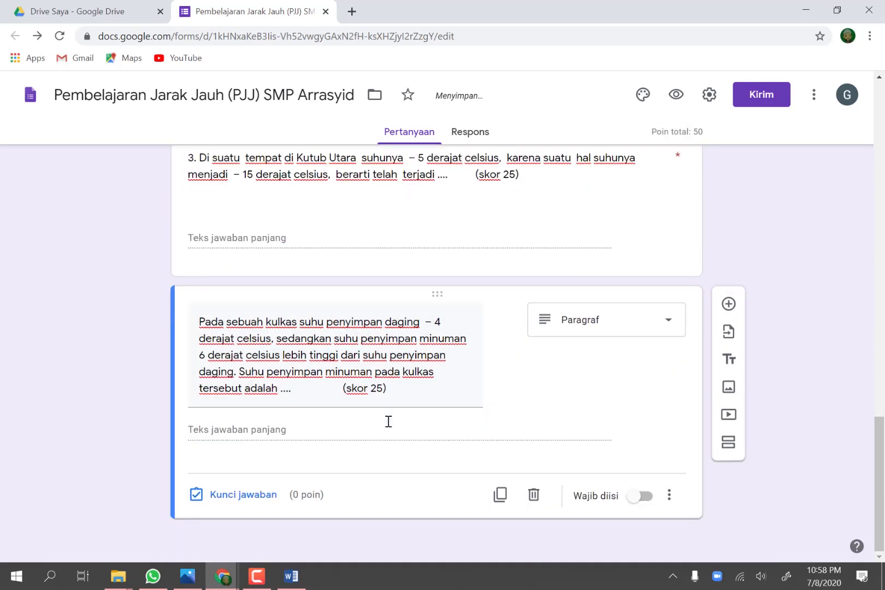
left_click(640, 497)
Step: Add a title block below the kulkas question reading "Materi 2 : Operasi Penjumlahan dan Pengurangan Bilangan Bulat"
scroll(752, 486, "up", 6)
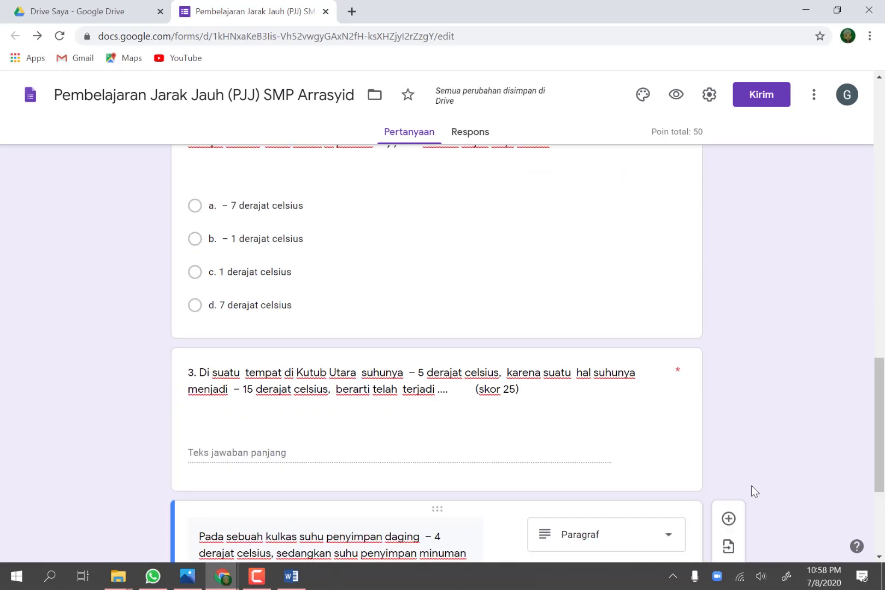
scroll(751, 485, "up", 8)
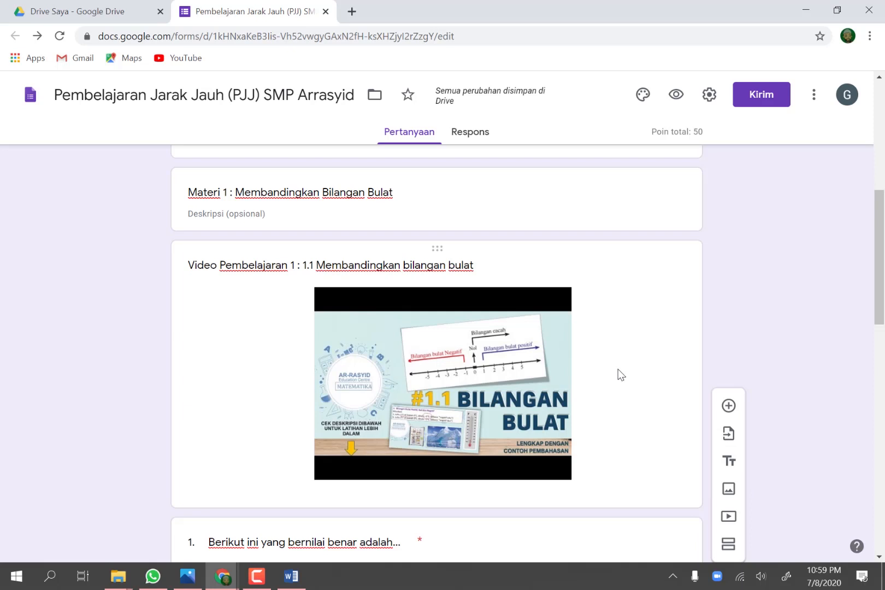
scroll(620, 375, "down", 15)
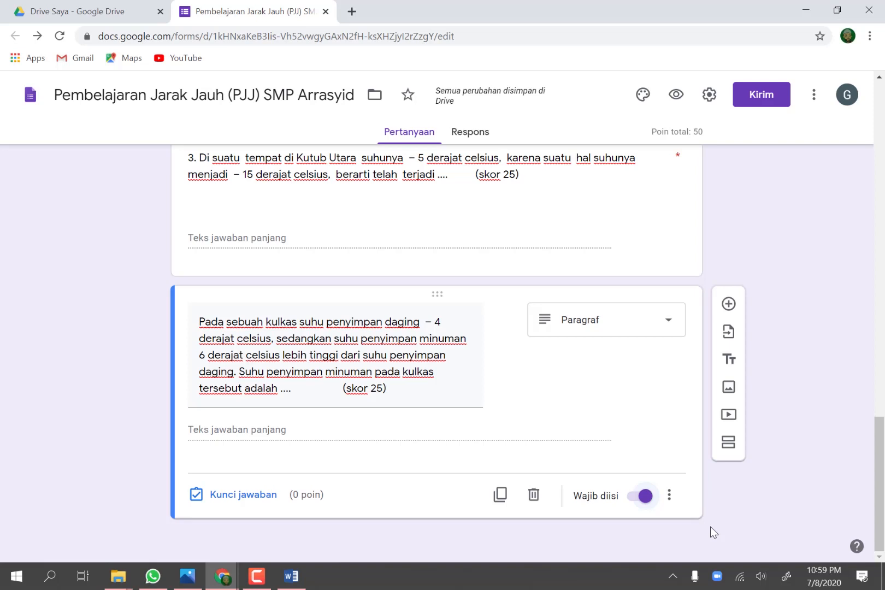
left_click(728, 360)
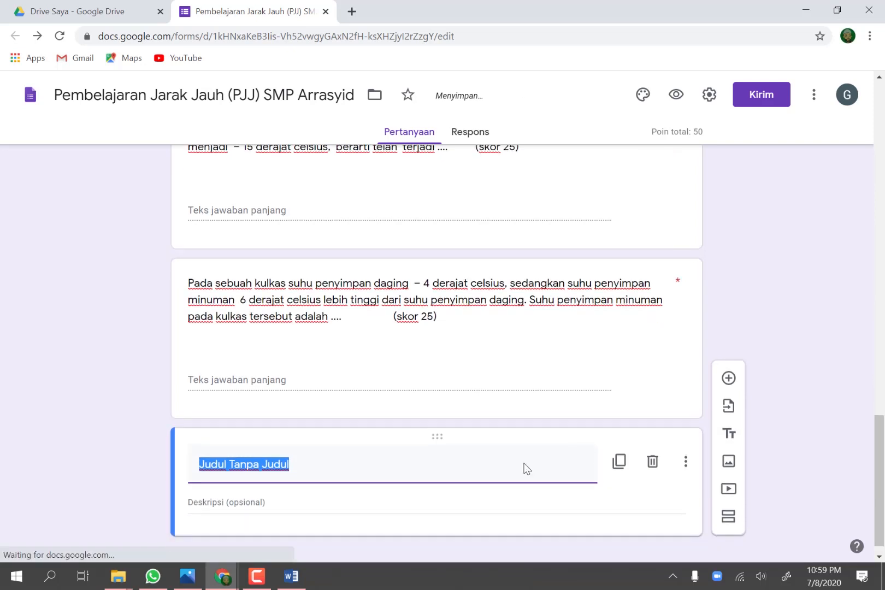
type("Ma")
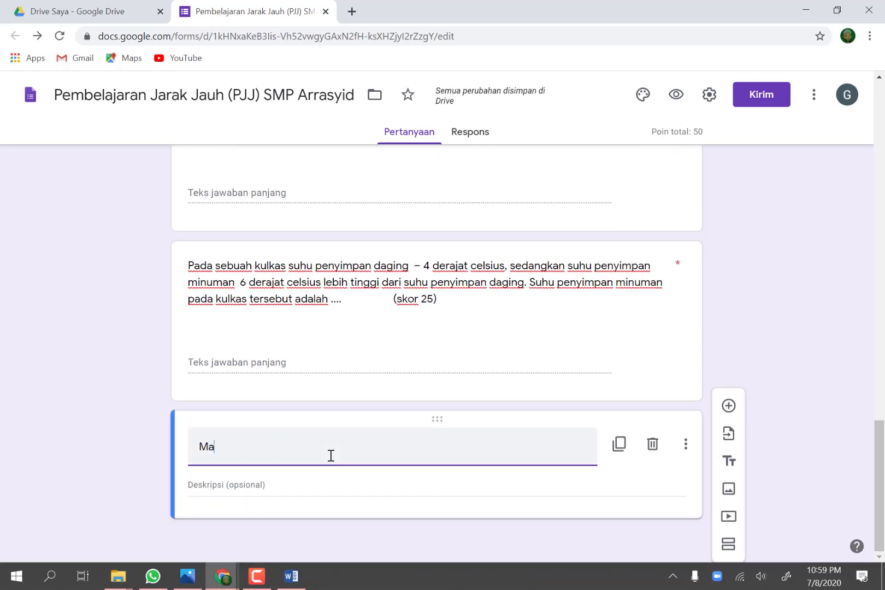
type("teri ")
type(":")
type("2 ")
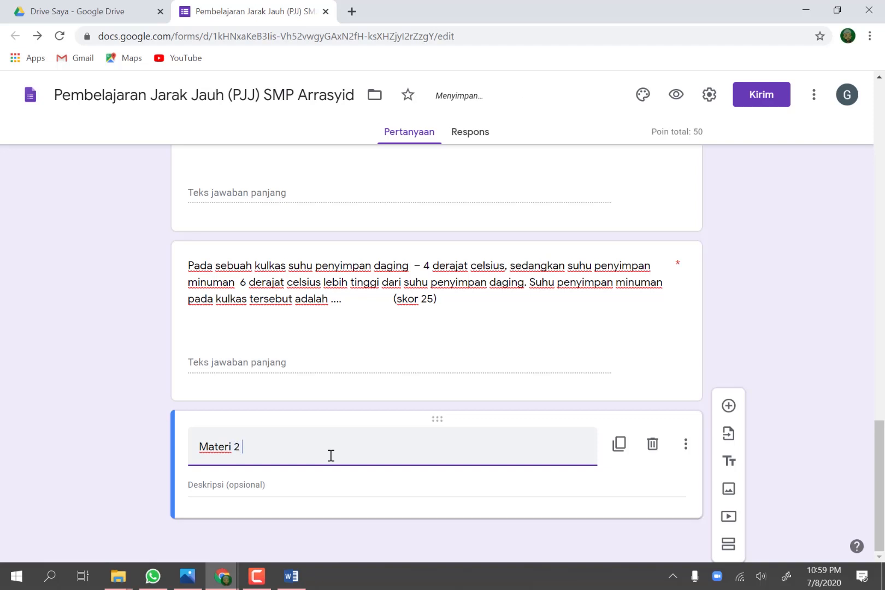
type(":Operasi Bi")
key("BackSpace")
type("Penjumlahan dan Pengurangan Bilangan Bulat")
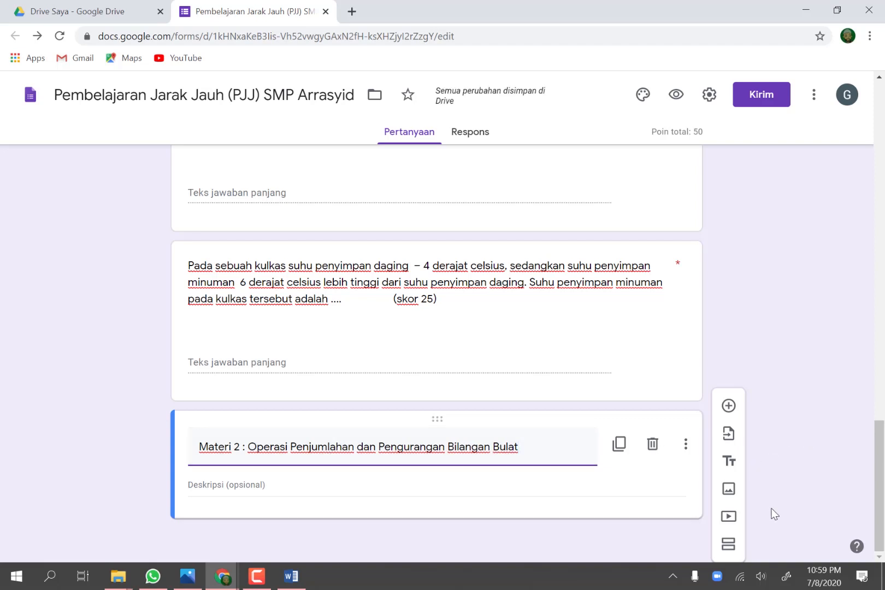
Step: Insert the YouTube video "1.2 Operasi Penjumlahan dan Pengurangan Bilangan Bulat - kelas 7 Semester 1" below the Materi 2 title
left_click(728, 517)
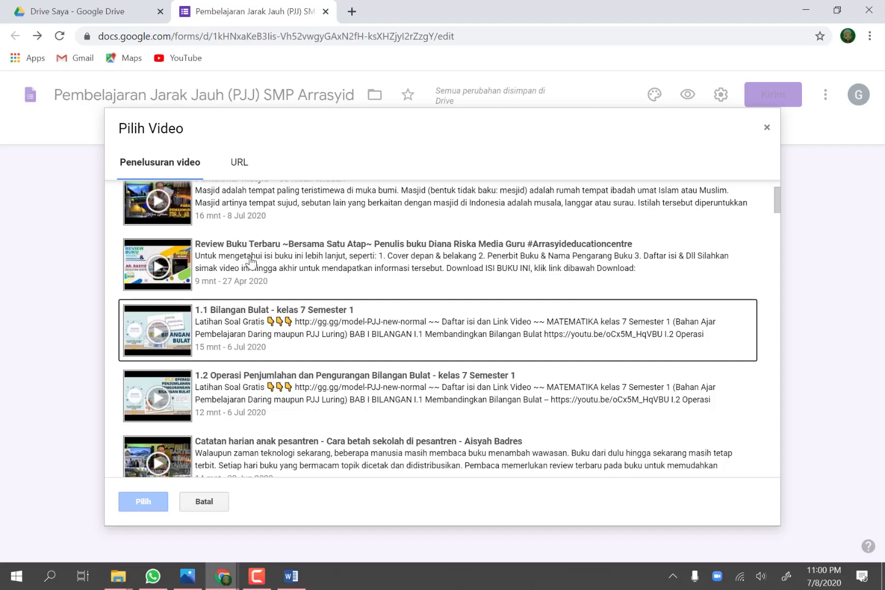
left_click(227, 395)
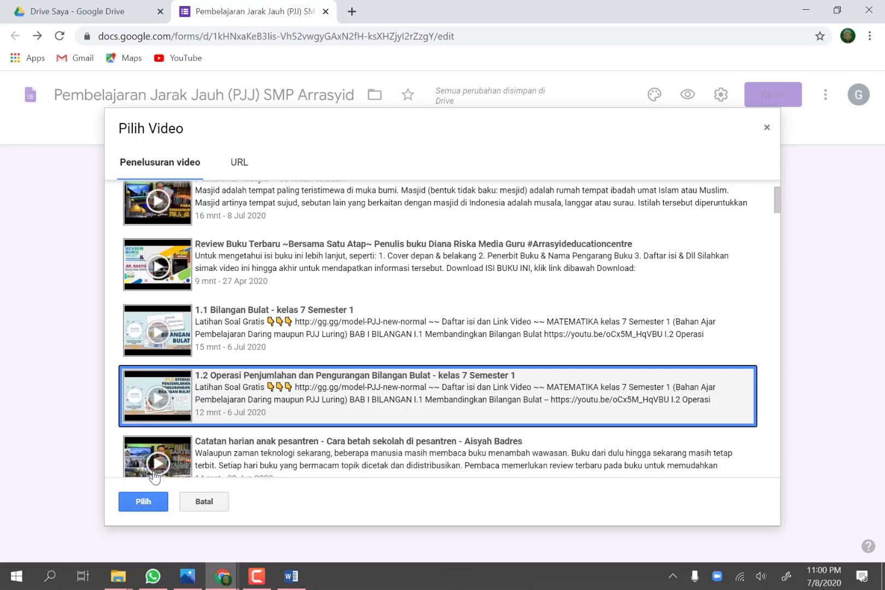
left_click(144, 501)
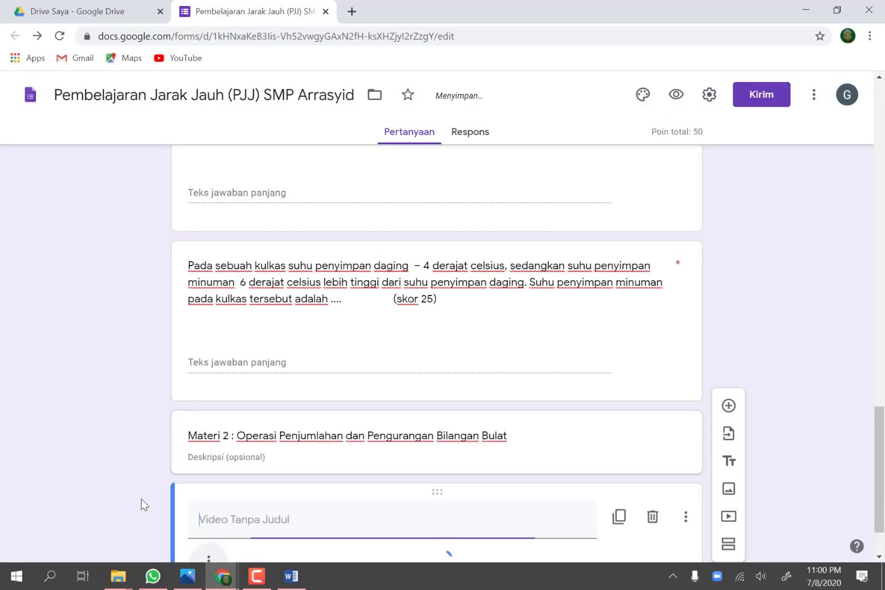
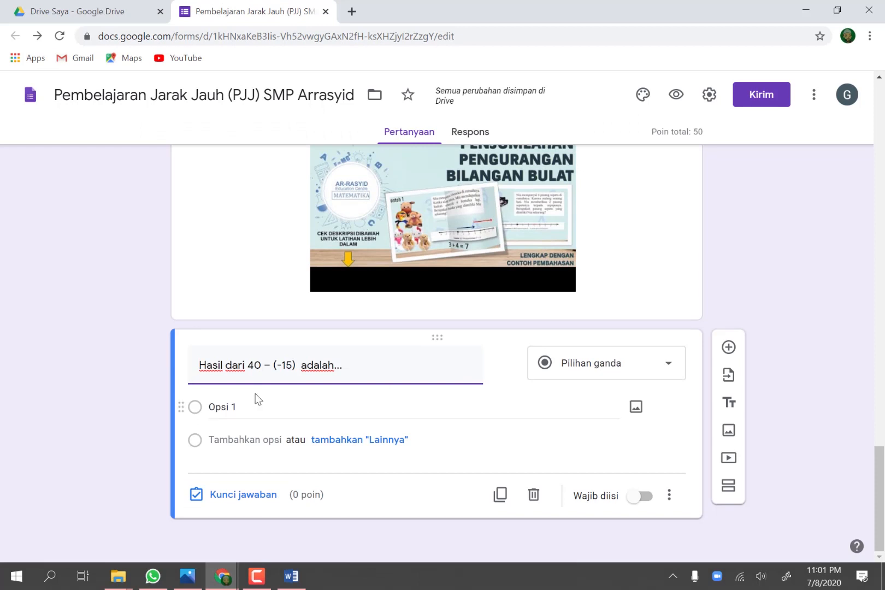
Step: Paste the options -55, -25, 25 and 55 into the "Hasil dari 40 – (-15) adalah..." question and key d. 55 as correct for 25 points
left_click(256, 406)
type("a.\t-55 b.\t-25 c.\t25 d.\t55")
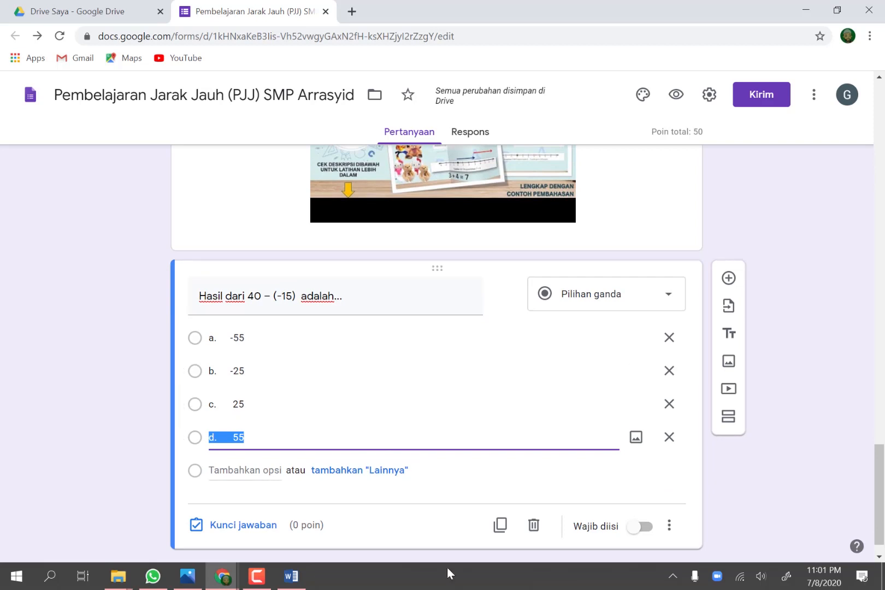
left_click(269, 527)
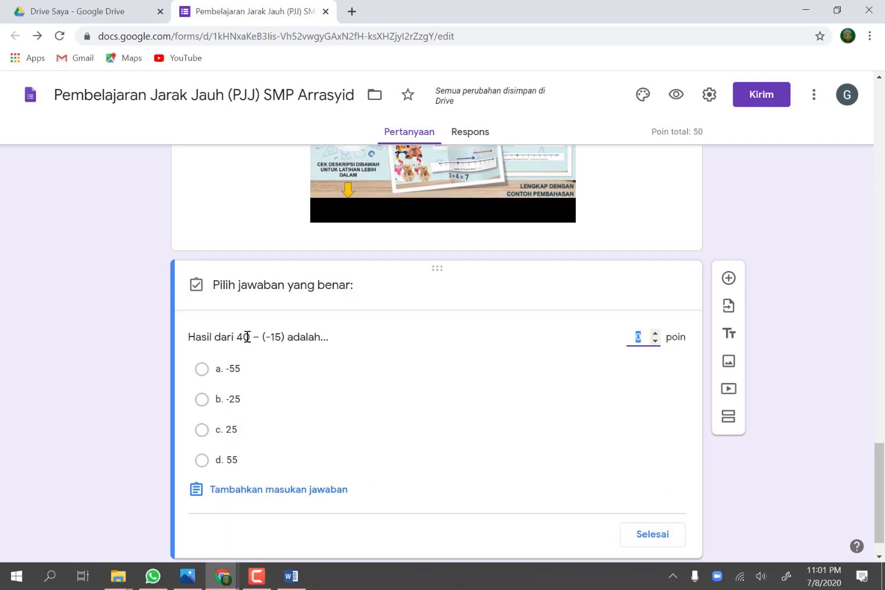
left_click(201, 460)
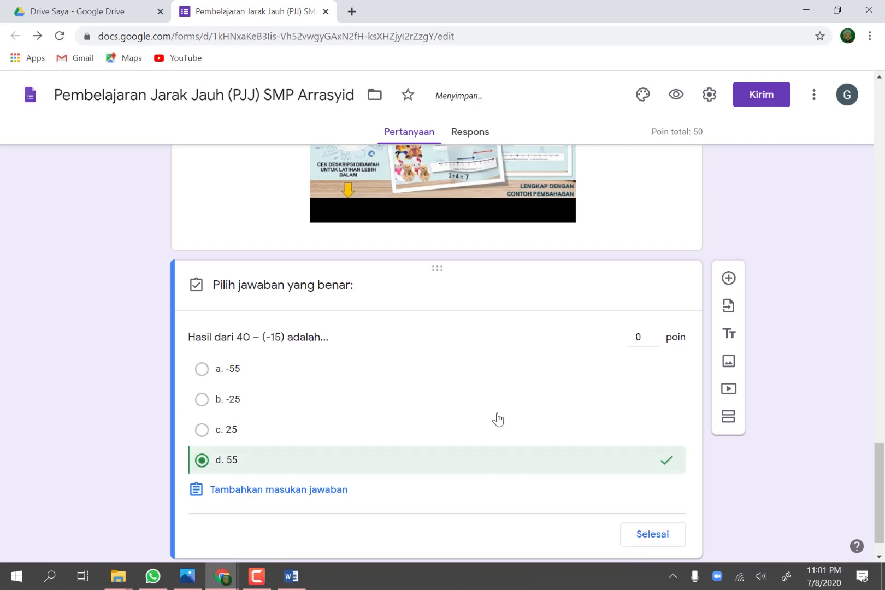
left_click(647, 337)
Step: Review the evaluation questions and their scores for both materials in the Word plan, and return to the form in Chrome
left_click(294, 583)
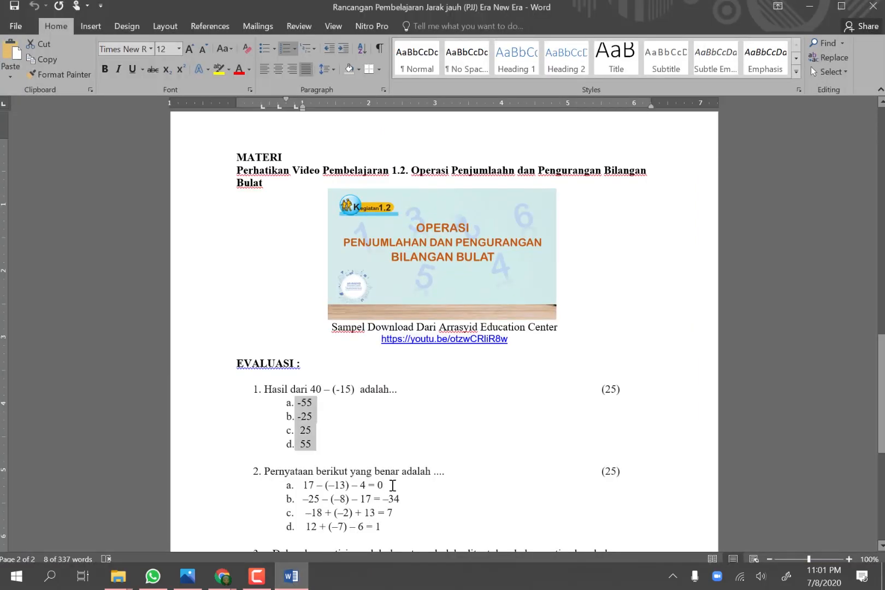
scroll(431, 480, "up", 10)
scroll(557, 197, "up", 3)
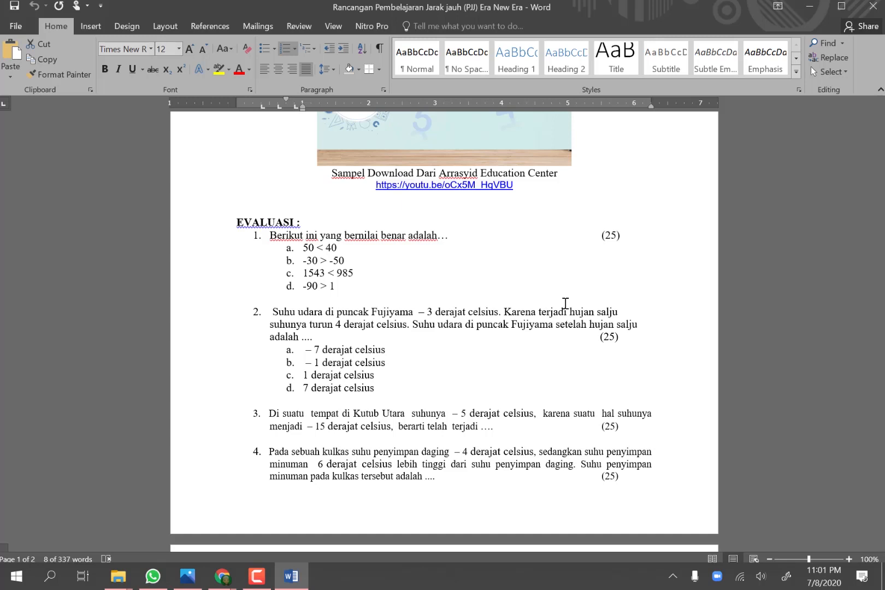
scroll(565, 303, "down", 14)
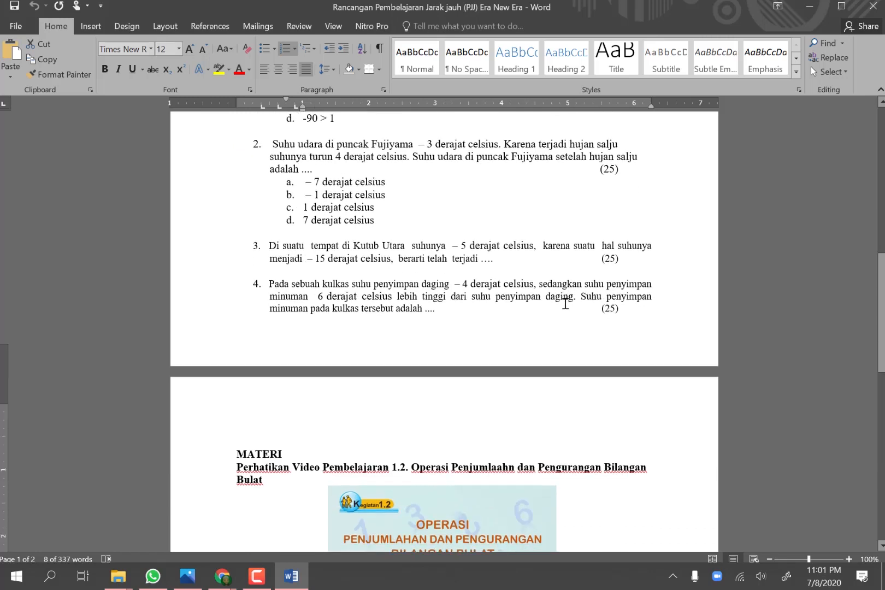
scroll(565, 303, "down", 3)
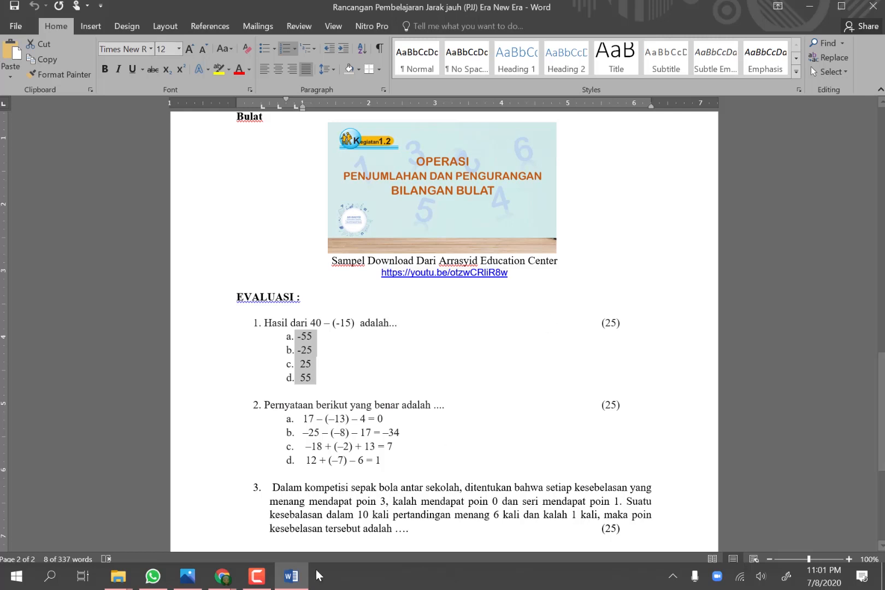
mouse_move(289, 584)
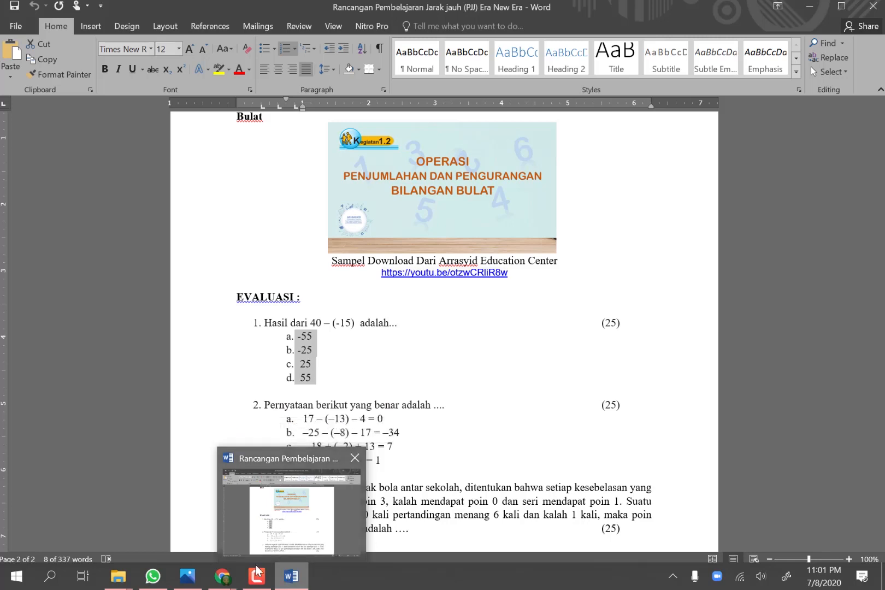
mouse_move(239, 582)
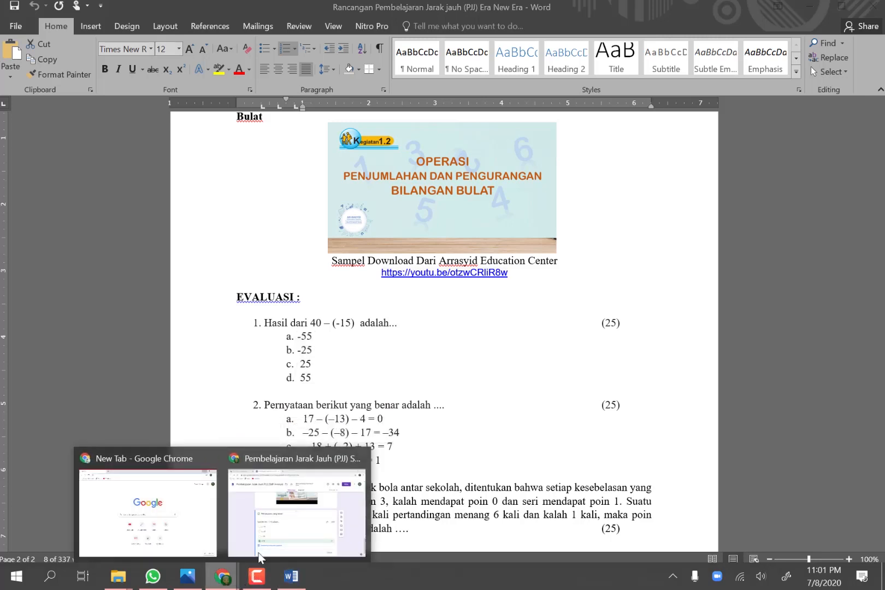
left_click(294, 522)
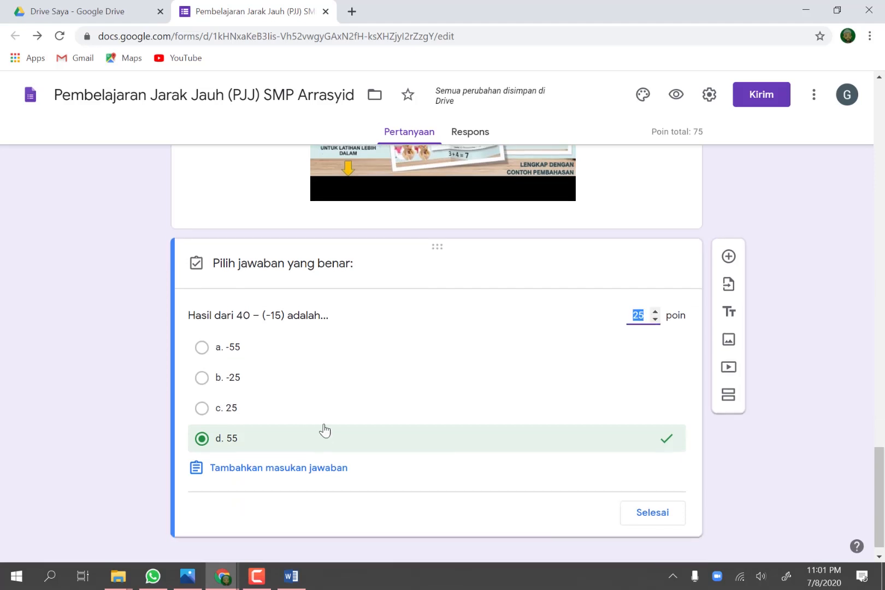
Step: Finish the answer key, make the "Hasil dari 40 – (-15)" question required, and add a new question below it
left_click(654, 500)
left_click(634, 497)
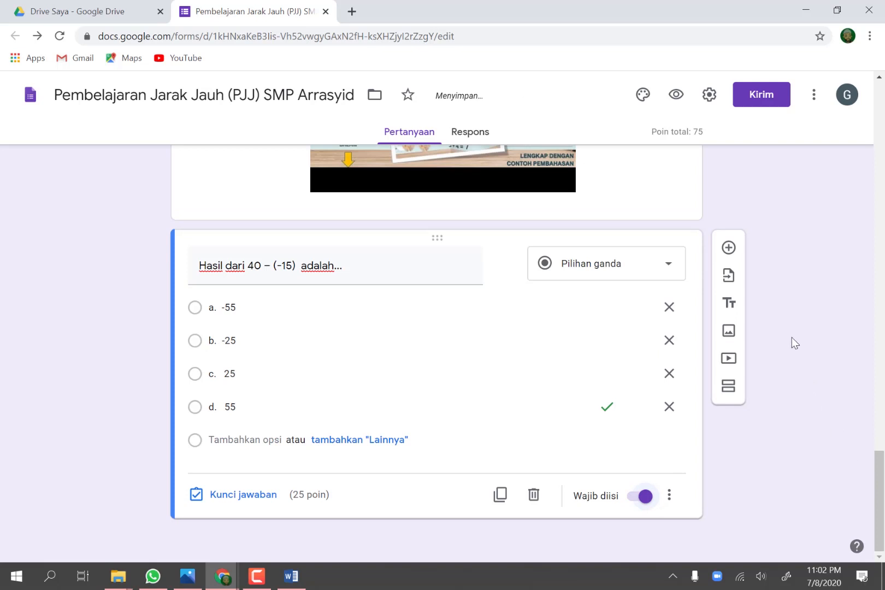
left_click(729, 249)
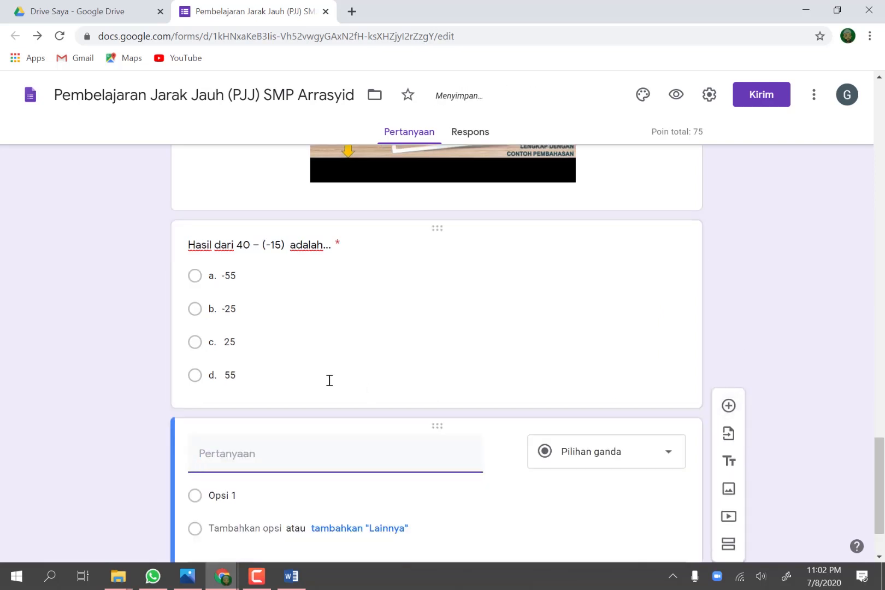
Step: Number the kulkas temperature question by putting "4. " in front of "Pada sebuah kulkas"
scroll(296, 348, "up", 9)
scroll(204, 354, "up", 5)
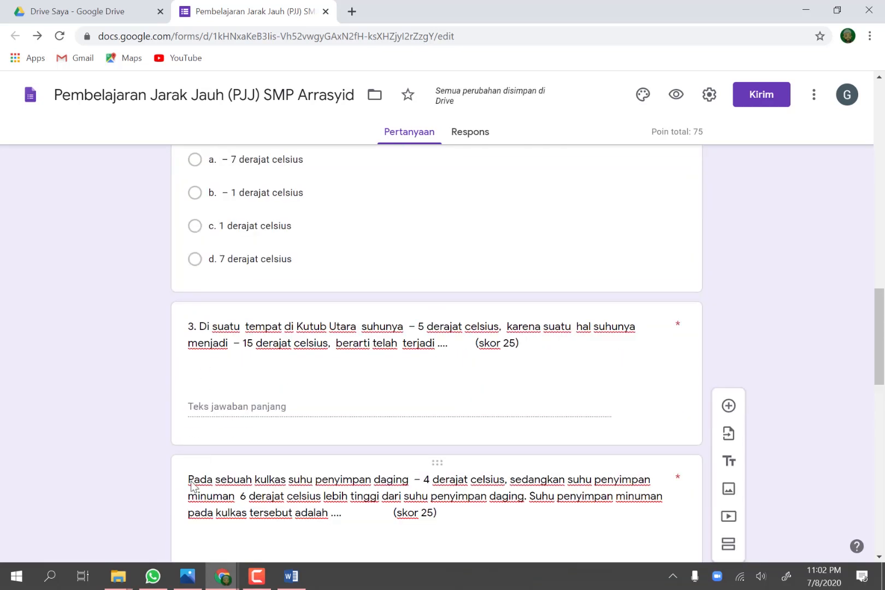
left_click(192, 481)
left_click(203, 489)
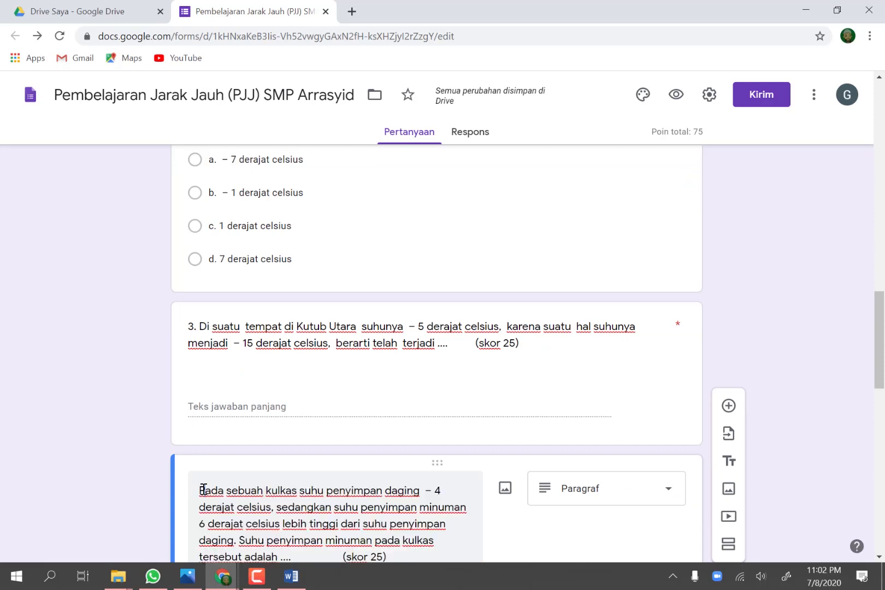
type("4.")
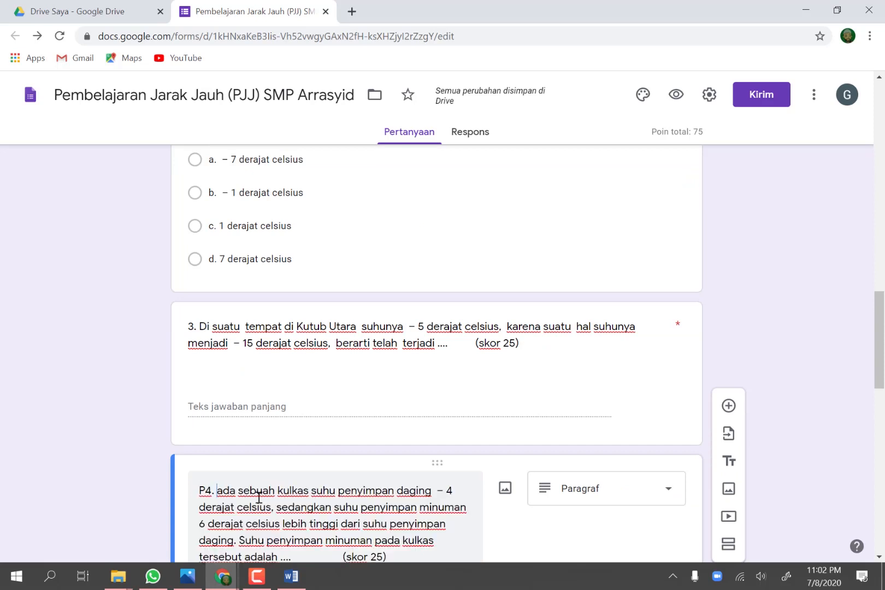
key("BackSpace")
key("BackSpace")
key("BackSpace")
key("BackSpace")
type("4. ")
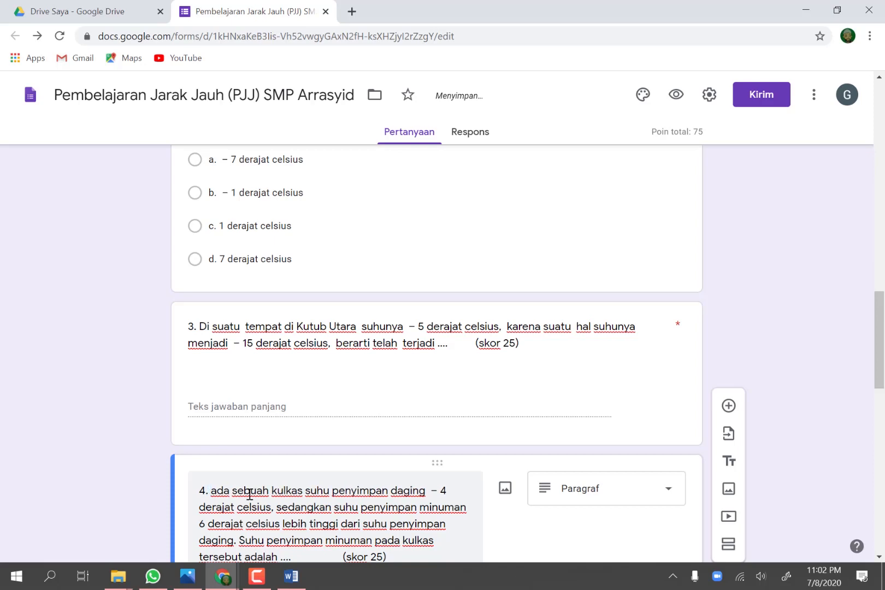
type("P")
Step: Number the "Hasil dari 40 – (-15) adalah..." question by putting "5." in front of its text
scroll(249, 494, "down", 12)
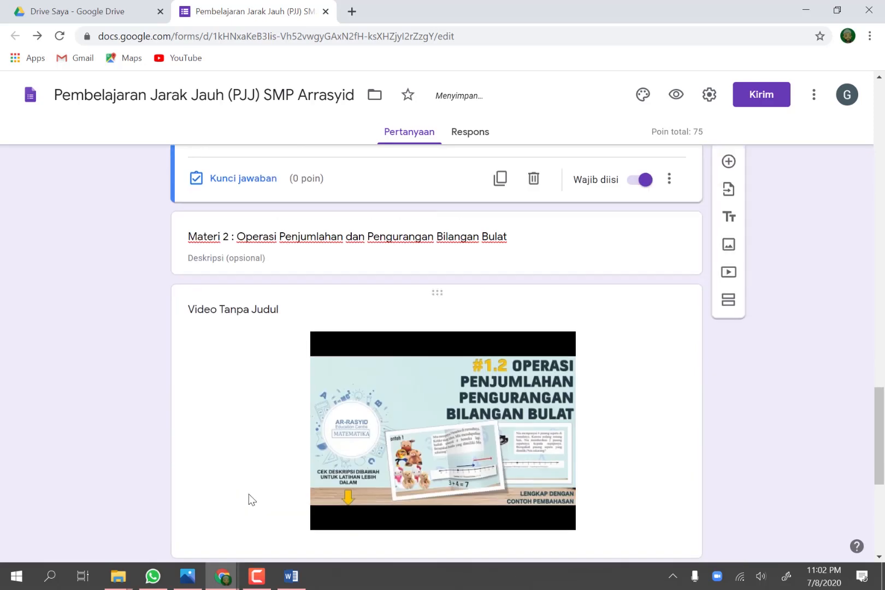
scroll(249, 494, "down", 2)
left_click(244, 448)
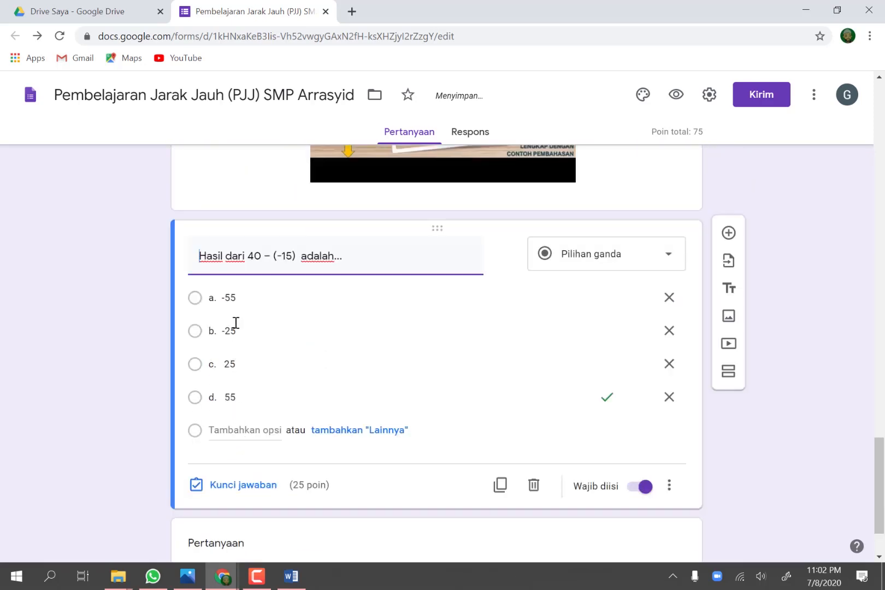
left_click(200, 257)
type("5.")
left_click(293, 301)
key("space")
left_click(753, 453)
Step: Copy "Pernyataan berikut yang benar adalah ...." from the Word plan into the empty question and put "6." in front of it
scroll(753, 453, "down", 2)
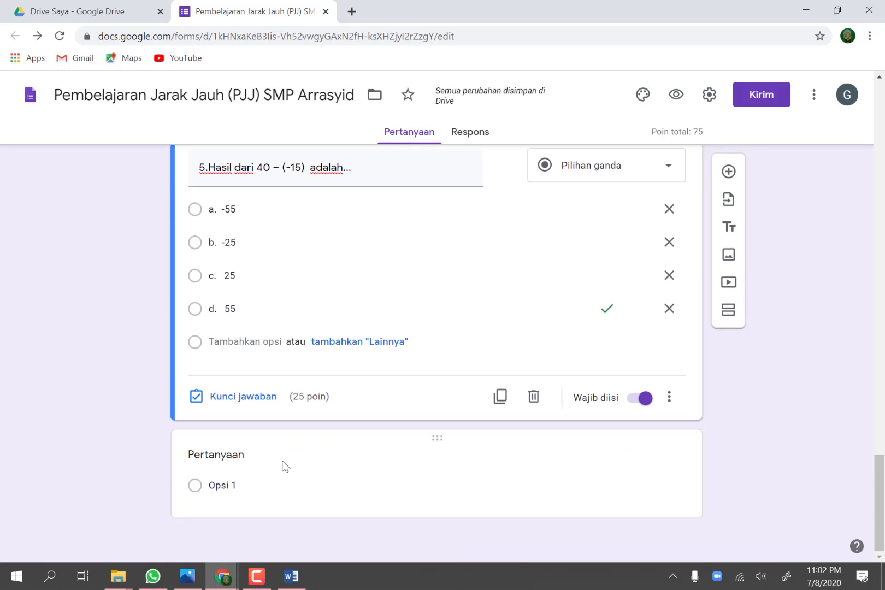
left_click(268, 457)
left_click(285, 578)
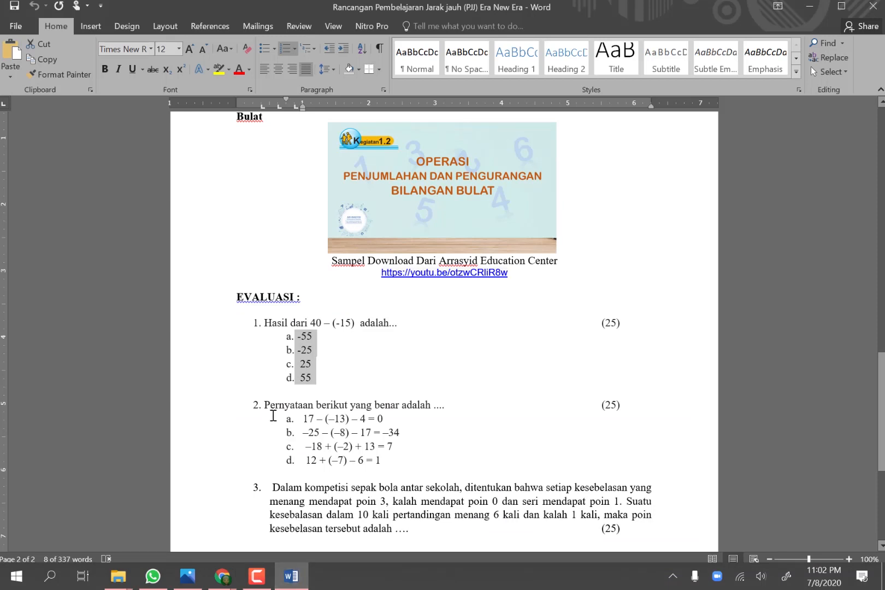
left_click_drag(265, 405, 449, 408)
key("ctrl+c")
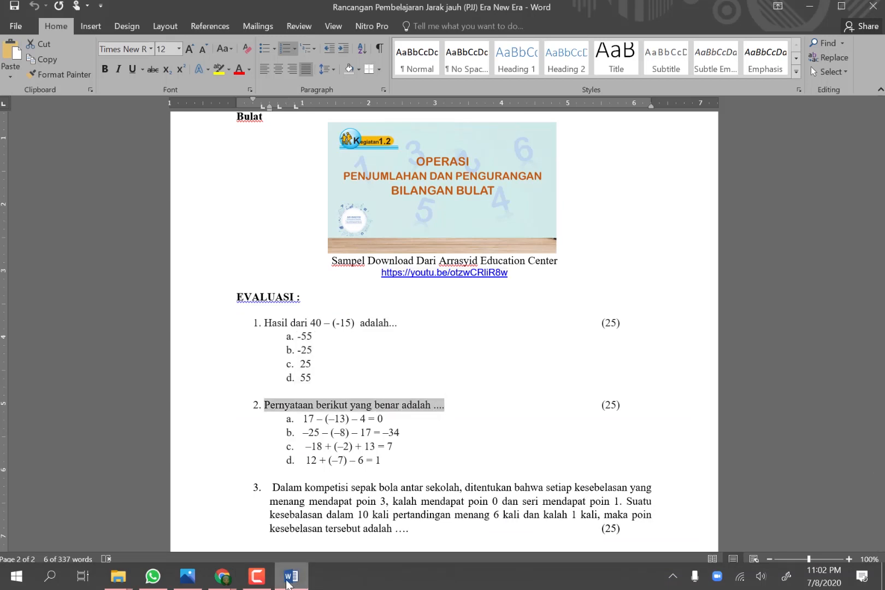
left_click(222, 576)
left_click(251, 508)
left_click(234, 370)
key("ctrl+v")
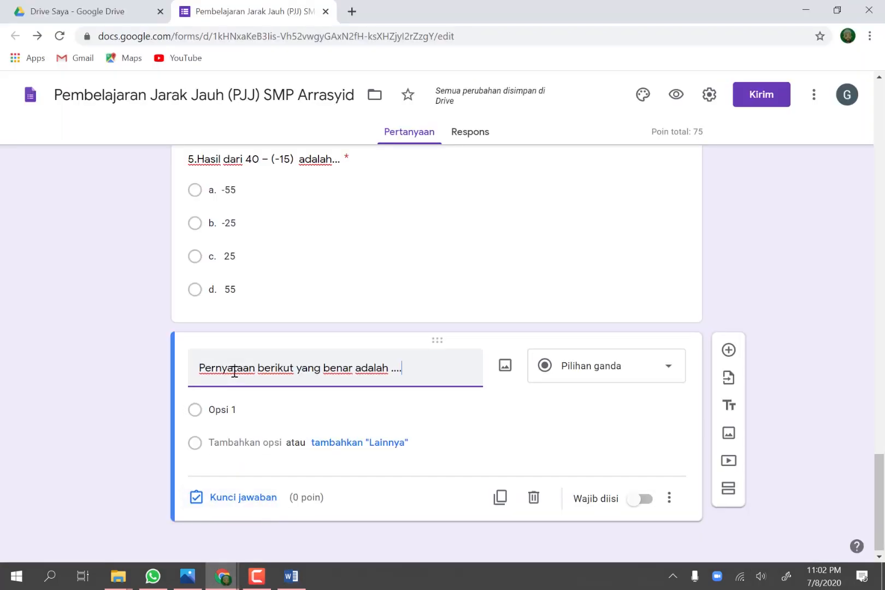
left_click(199, 367)
type("6.")
key("alt+f")
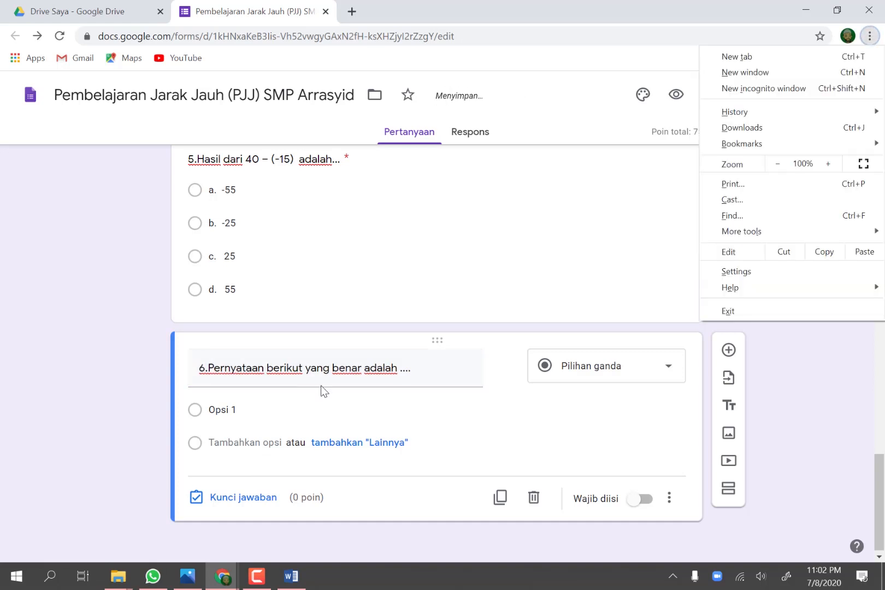
Step: Copy the four equation options a to d from the Word plan into question 6 as its answer options
left_click(301, 407)
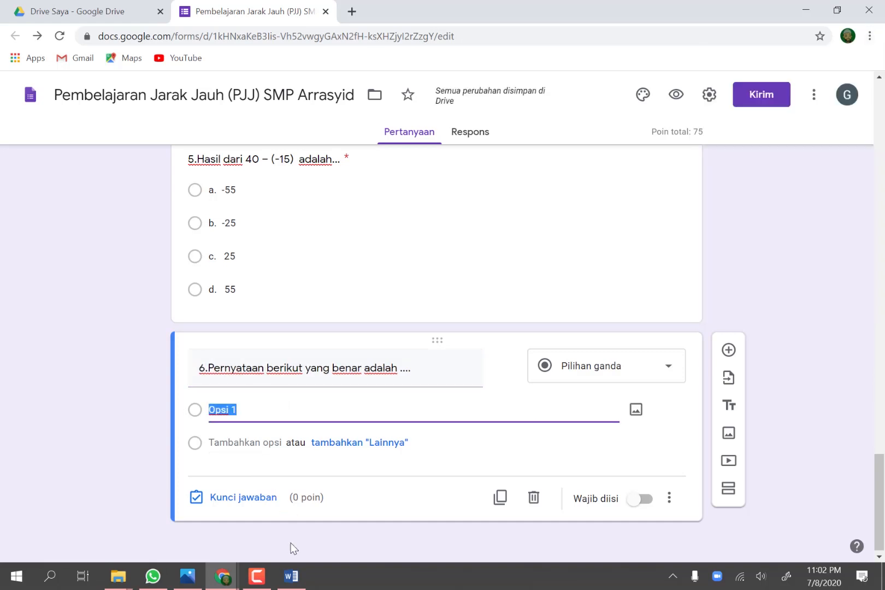
left_click(291, 580)
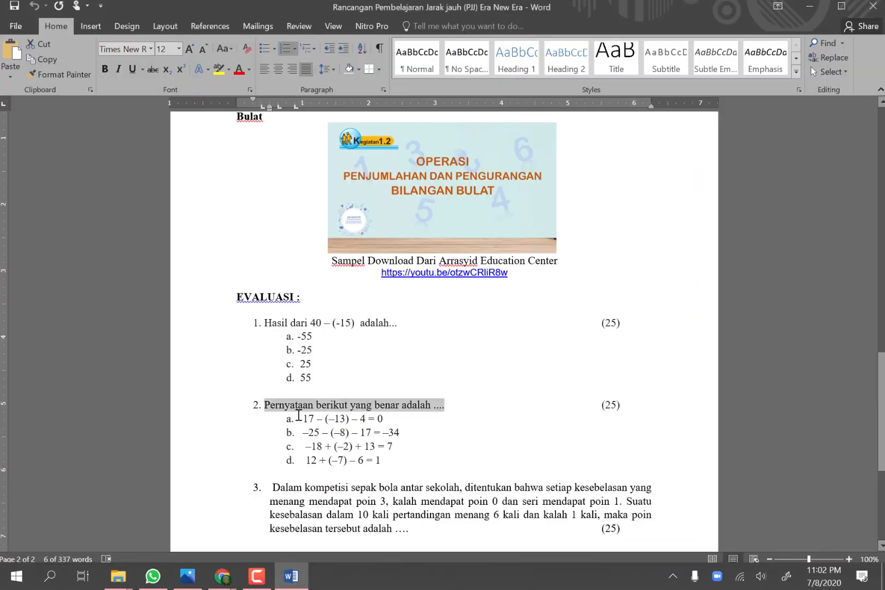
left_click_drag(300, 415, 415, 462)
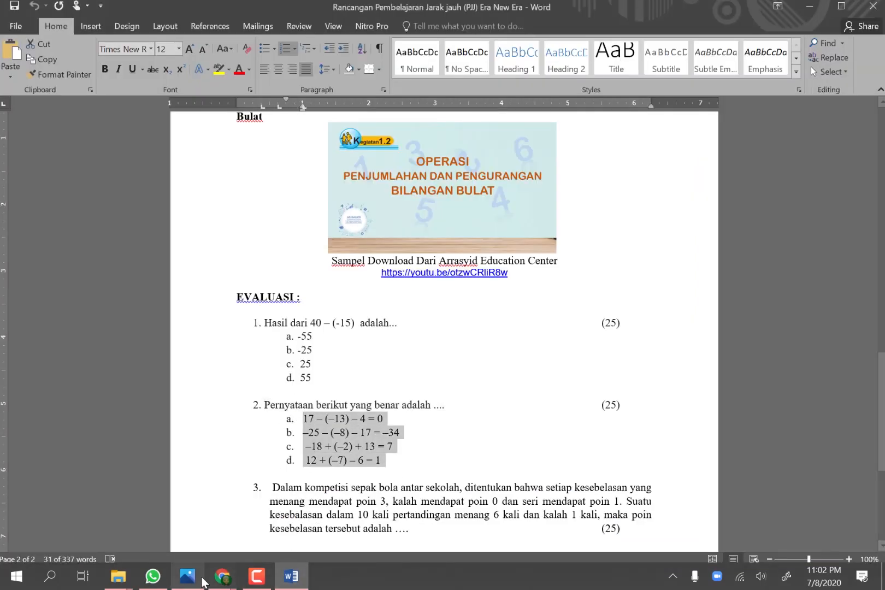
left_click(223, 576)
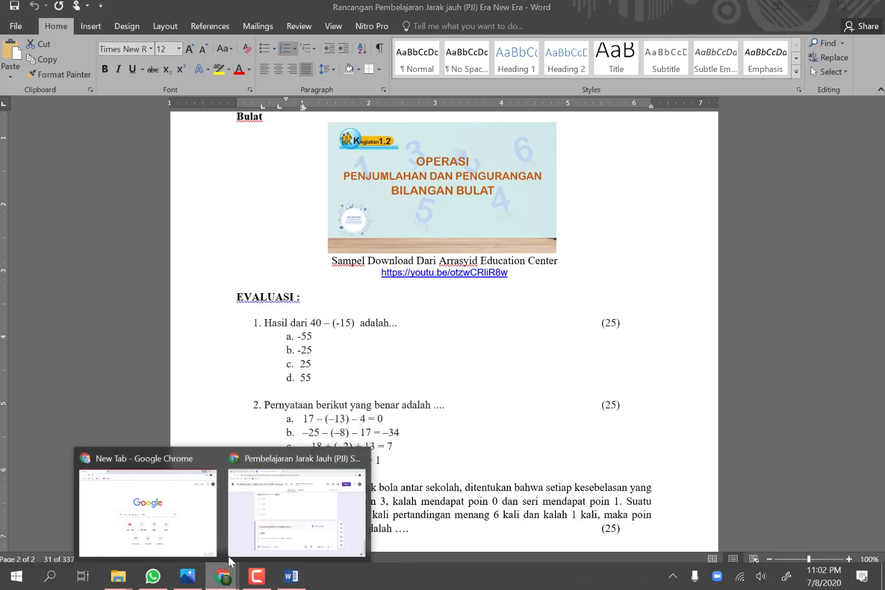
left_click(264, 513)
left_click(237, 413)
left_click(236, 410)
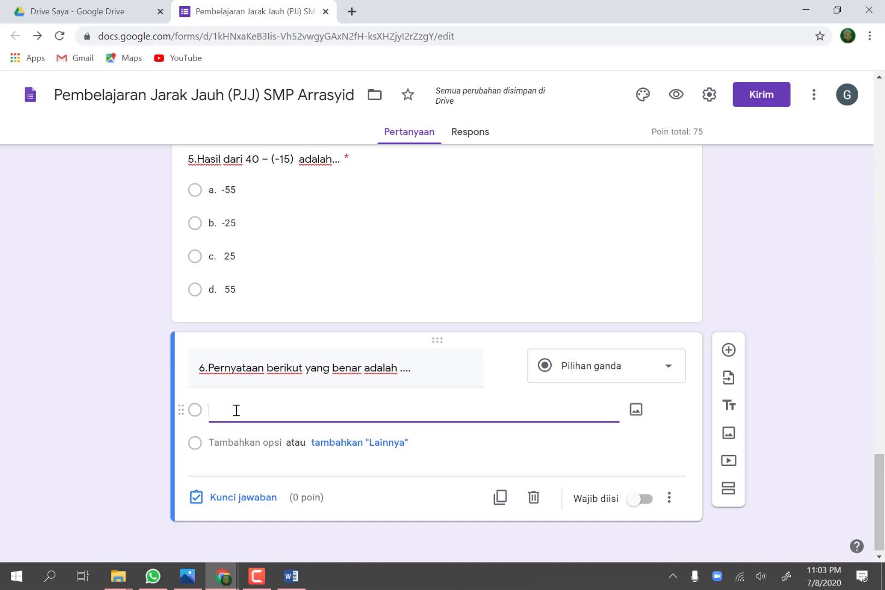
type("a.\t17 − (−13) − 4 = 0 b.\t−25 − (−8) − 17 = −34 c.\t−18 + (−2) + 13 = 7 d.\t12 + (−7) − 6 = 1")
scroll(269, 423, "down", 2)
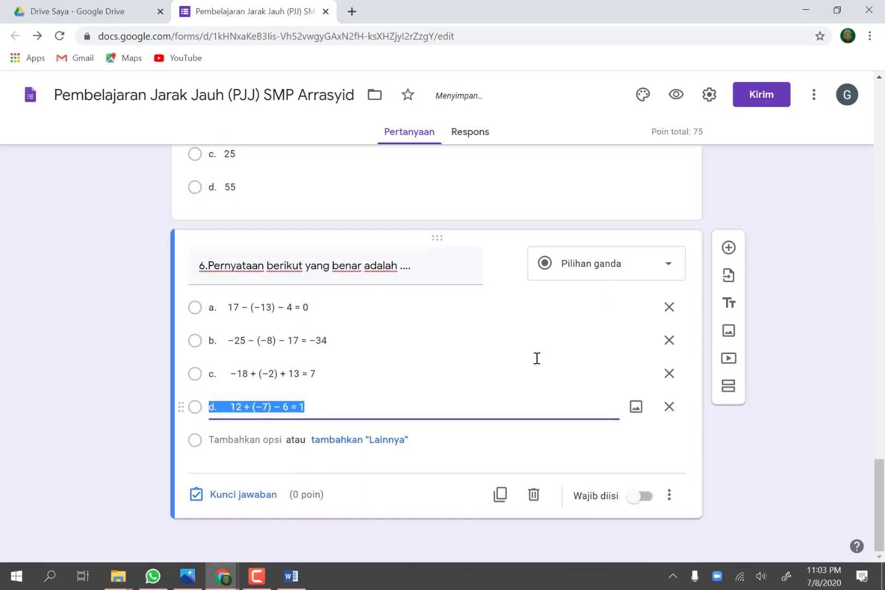
Step: Set the answer key of question 6 to option b, −25 − (−8) − 17 = −34, worth 25 points
left_click(257, 500)
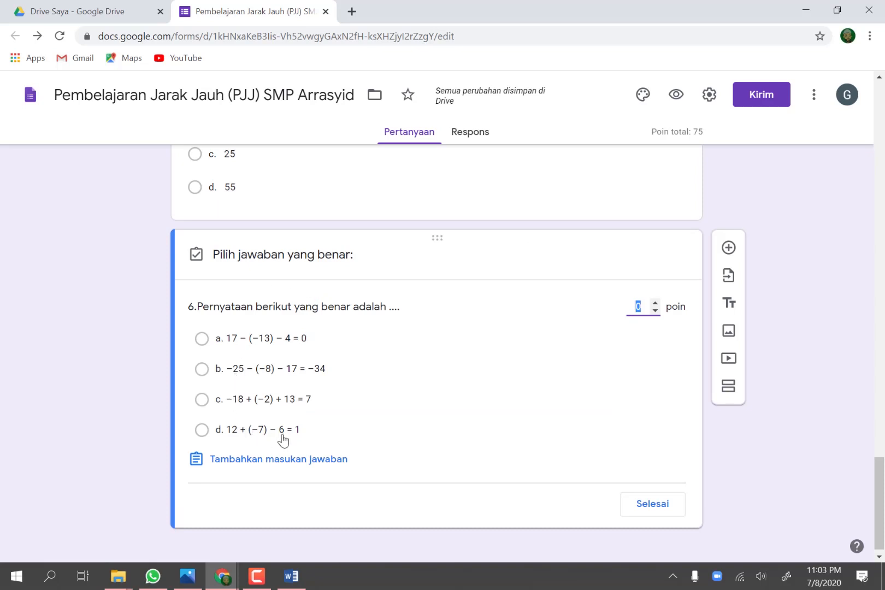
left_click(203, 370)
left_click(644, 307)
type("25")
left_click(657, 507)
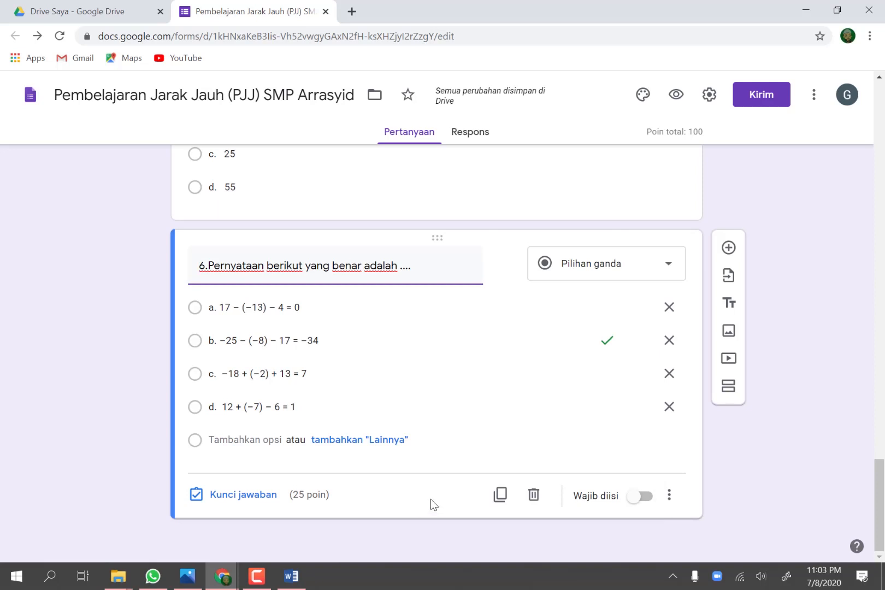
Step: Add a new question and copy the "Dalam kompetisi sepak bola antar sekolah" problem from the Word plan into it, numbered "7."
left_click(729, 248)
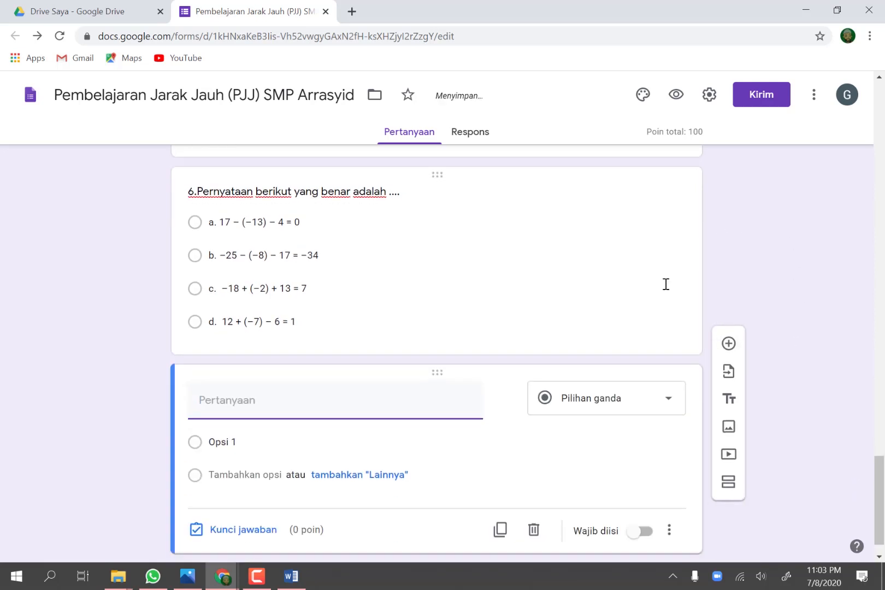
left_click(292, 577)
scroll(321, 483, "down", 4)
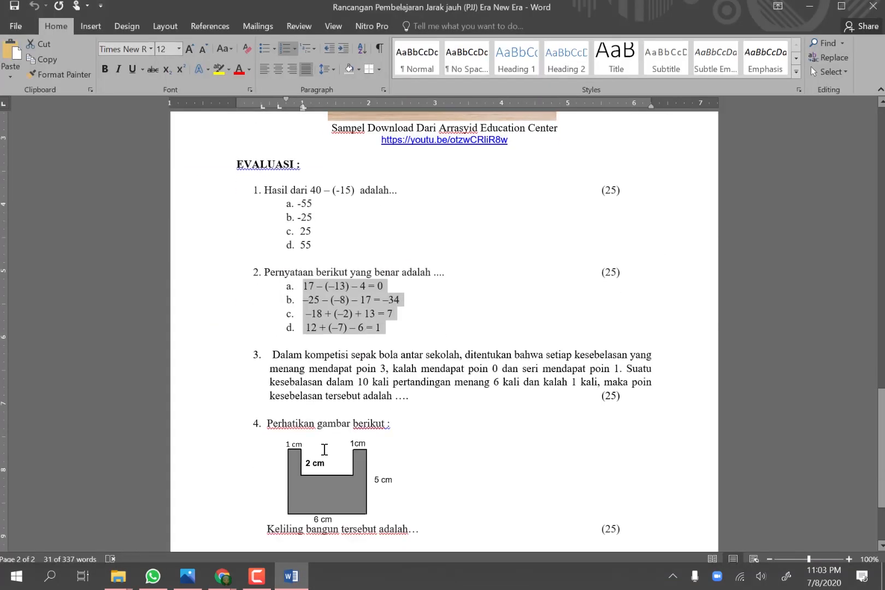
left_click_drag(304, 361, 624, 389)
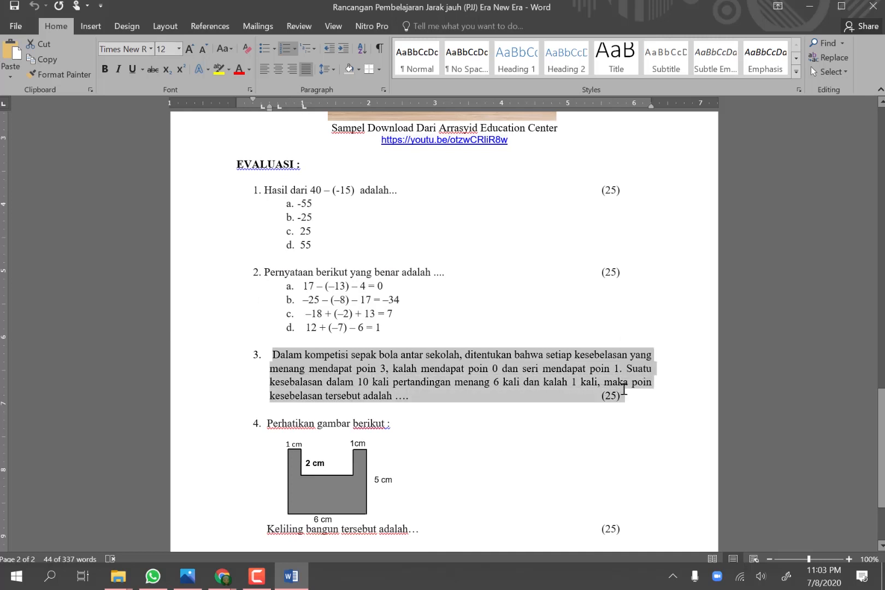
left_click(291, 578)
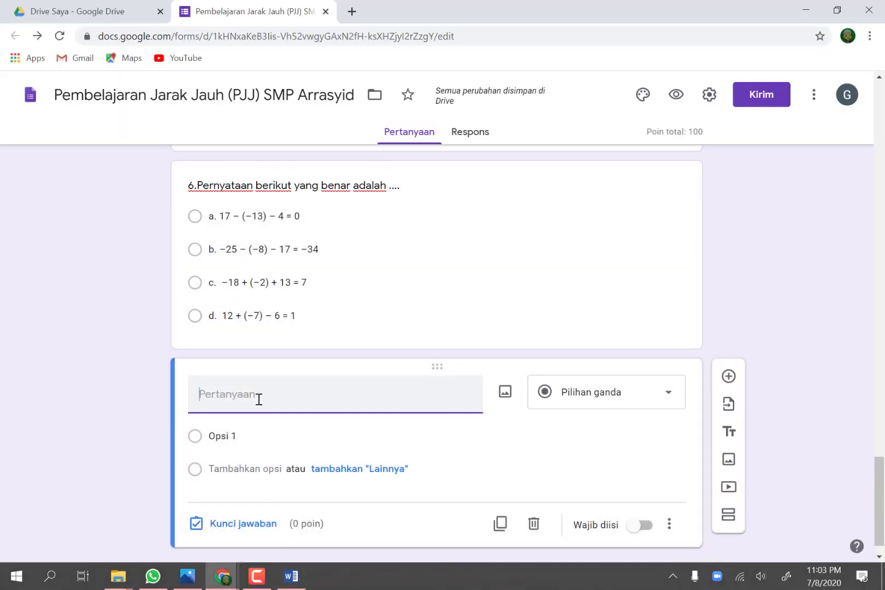
type("Dalam kompetisi sepak bola antar sekolah, ditentukan bahwa setiap kesebelasan yang menang mendapat poin 3, kalah mendapat poin 0 dan seri mendapat poin 1. Suatu  kesebalasan dalam 10 kali pertandingan menang 6 kali dan kalah 1 kali, maka poin kesebelasan tersebut adalah ....\t(25)")
left_click(202, 394)
type("7.")
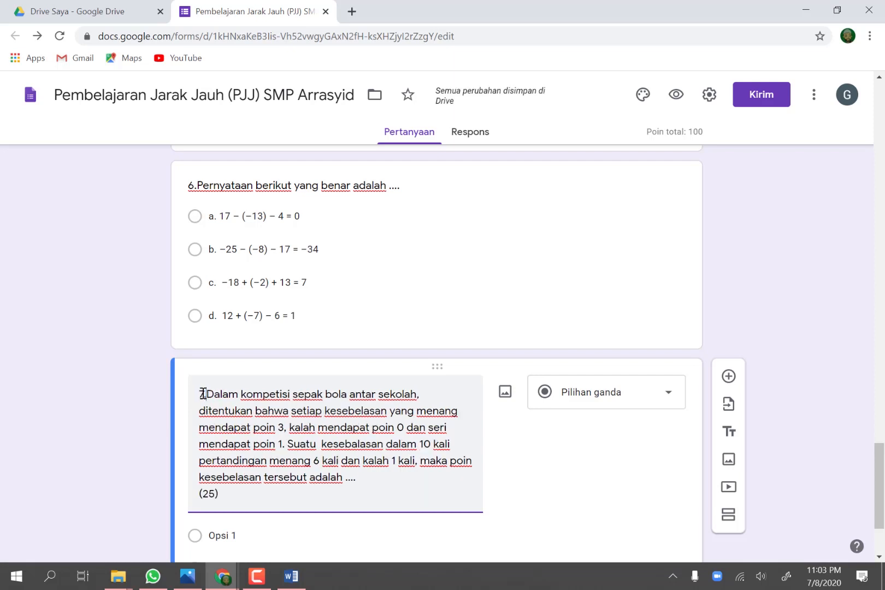
Step: Change question 7 to the Paragraf answer type and make it required
scroll(331, 435, "down", 2)
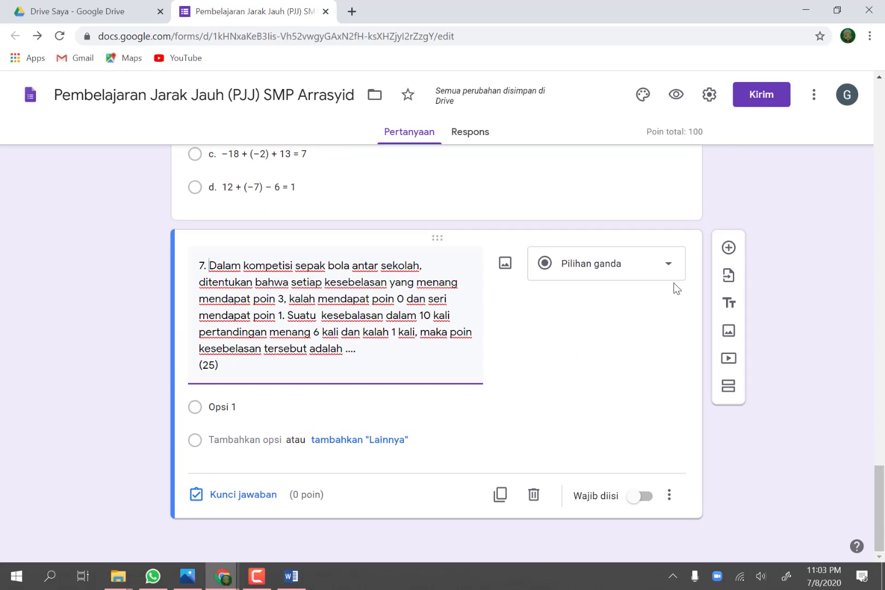
left_click(669, 266)
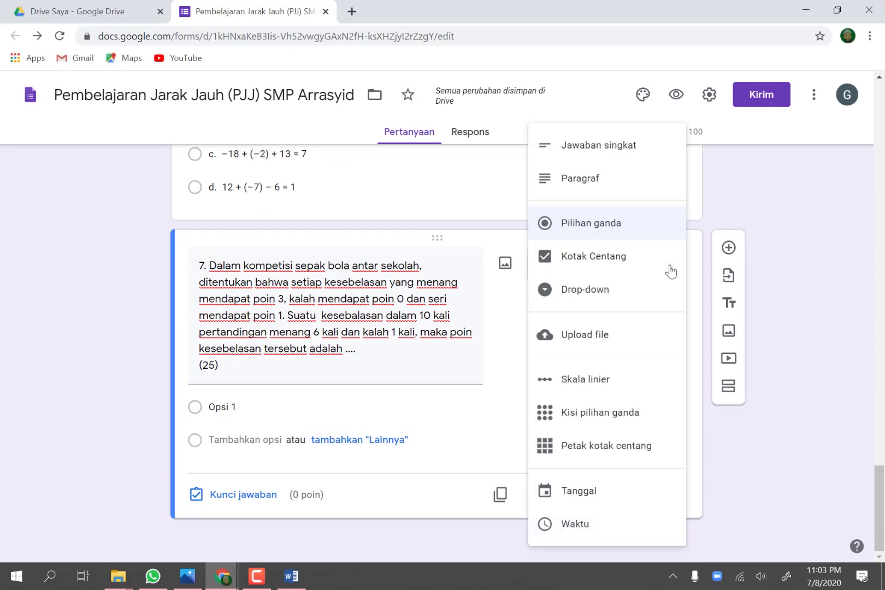
left_click(587, 186)
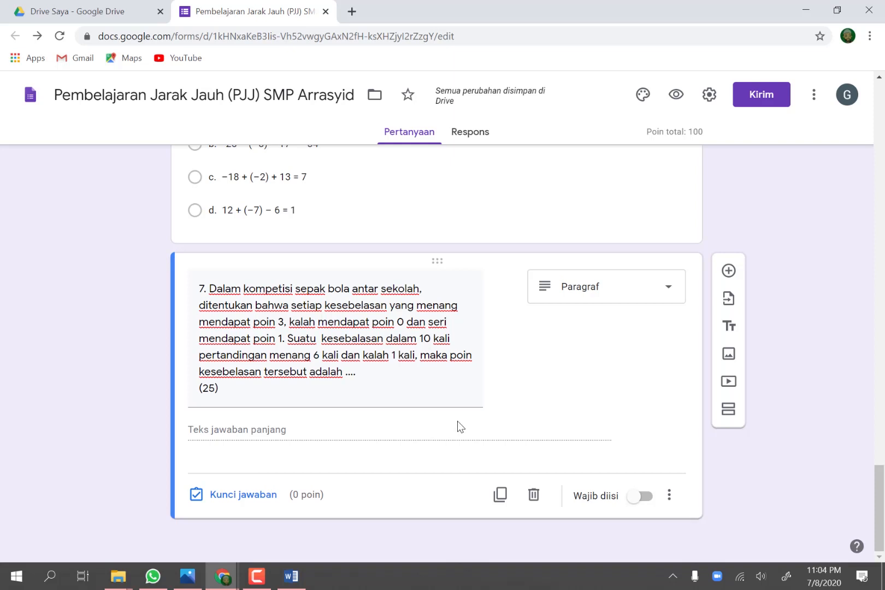
left_click(632, 500)
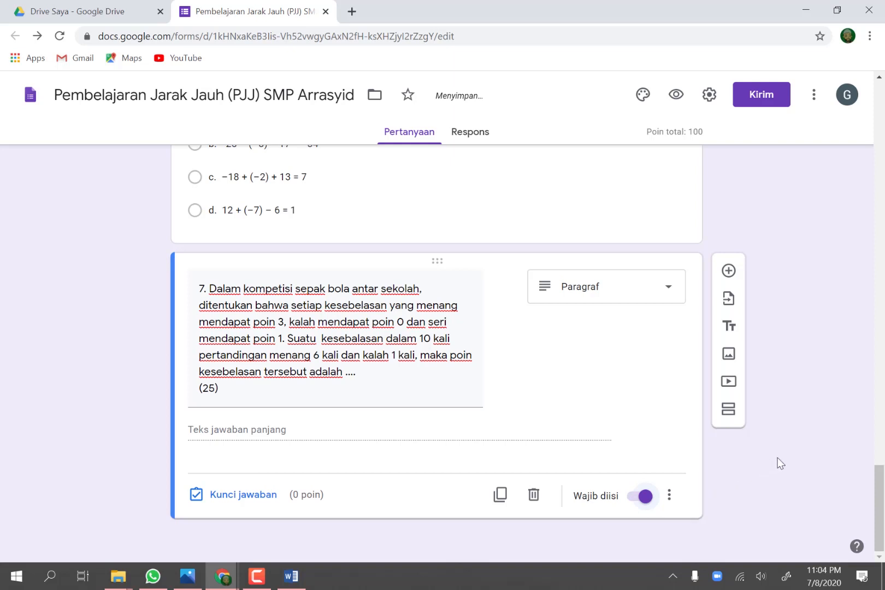
Step: Add another question and copy "Keliling bangun tersebut adalah… (25)" from item 4 of the Word plan into it
left_click(729, 271)
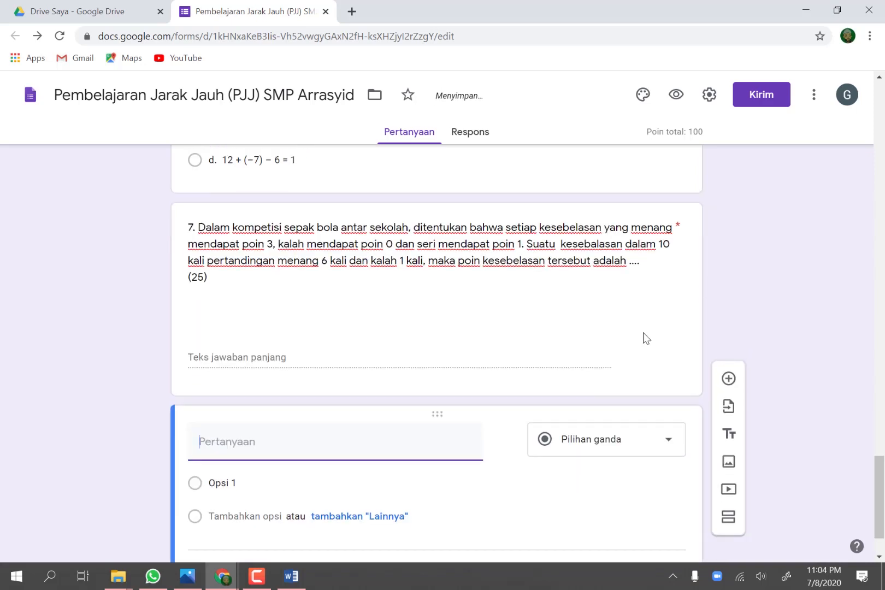
left_click(293, 576)
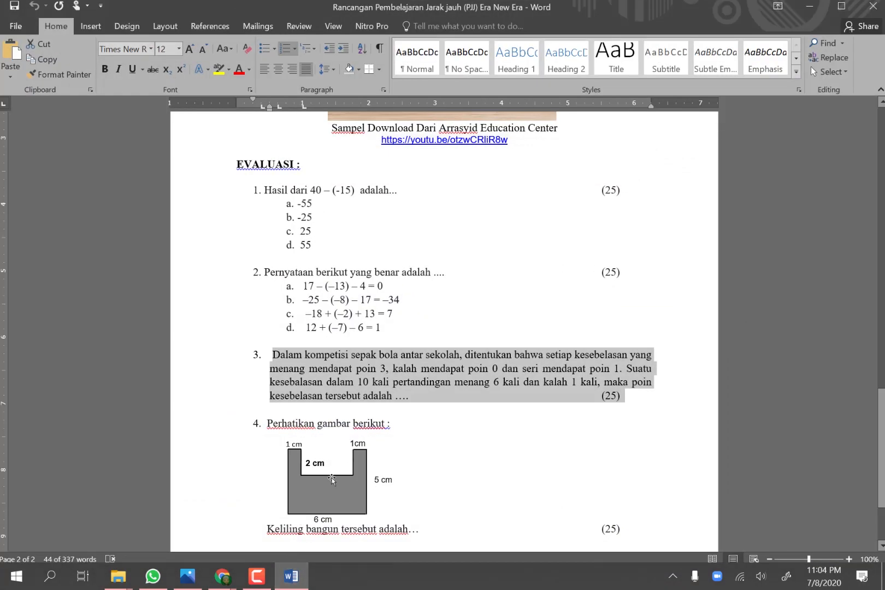
scroll(379, 448, "down", 2)
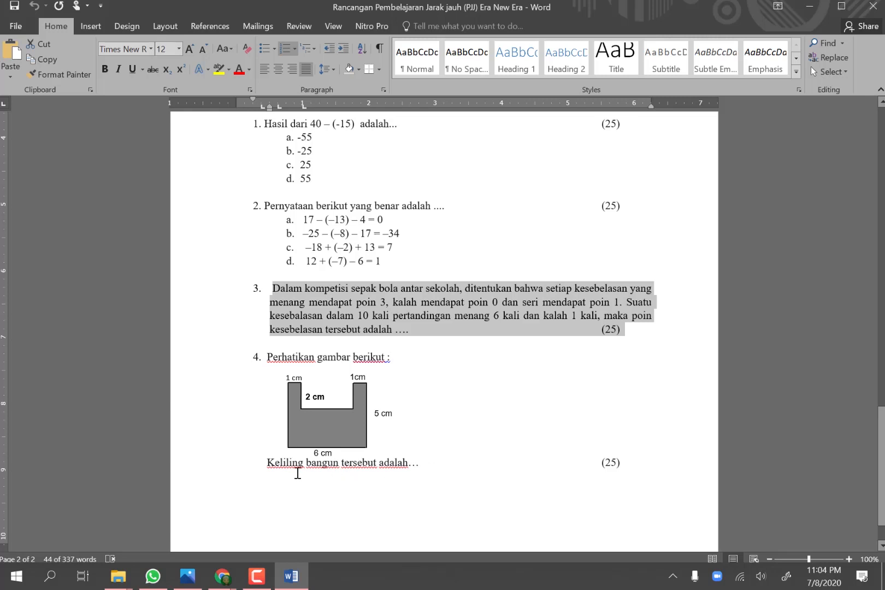
left_click_drag(268, 466, 624, 465)
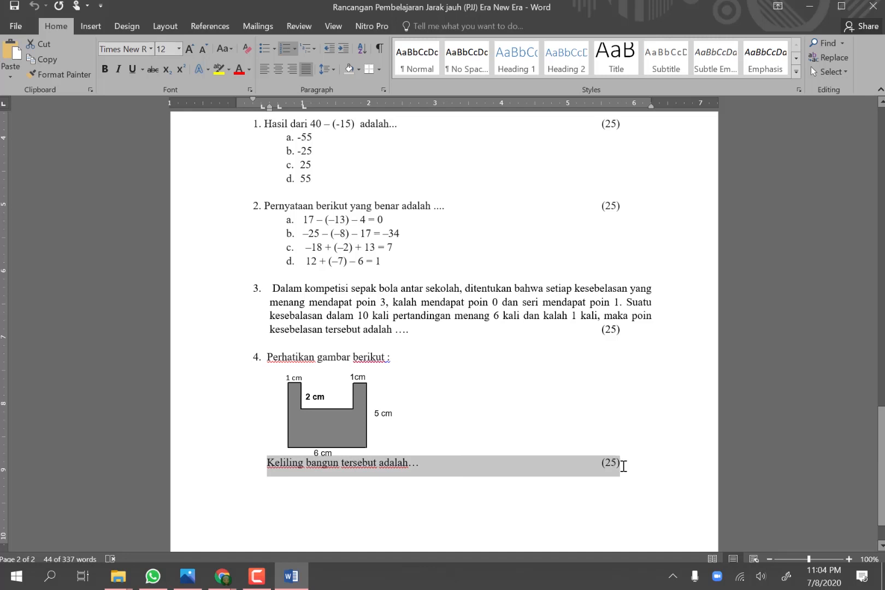
left_click(226, 579)
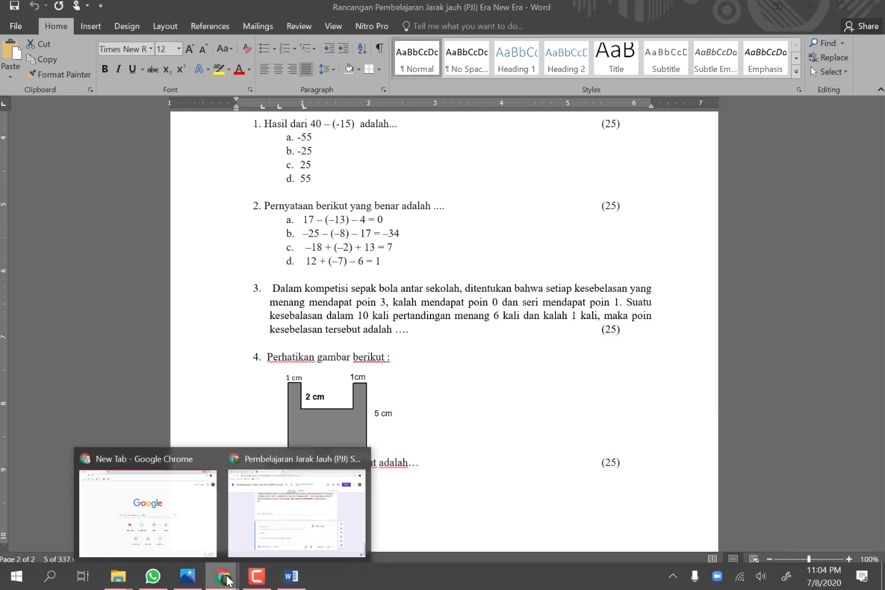
left_click(287, 492)
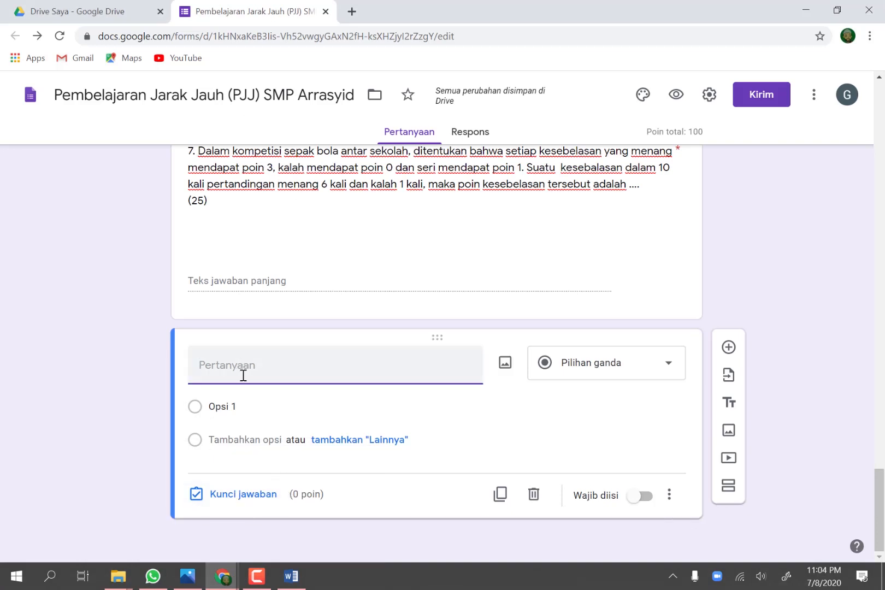
type("Keliling bangun tersebut adalah... (25)")
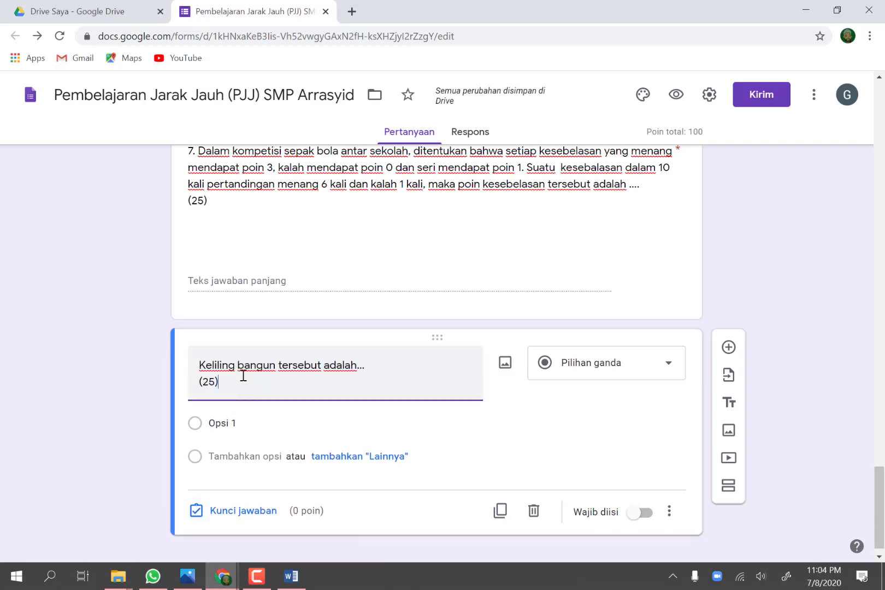
Step: Insert "perhatikan gambar berikutini," in front of "Keliling bangun tersebut adalah…" in the new question
left_click(195, 366)
type("perhati")
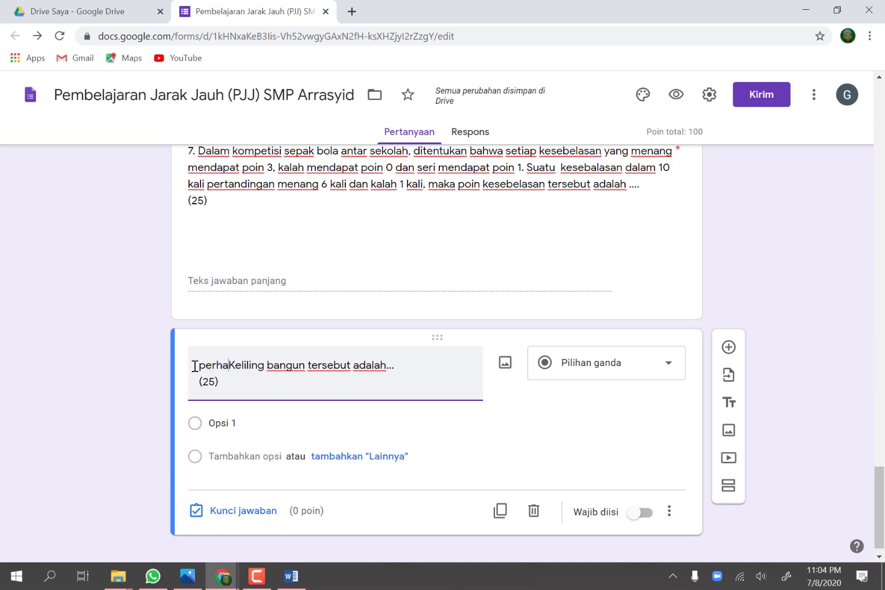
type("kan gambar ")
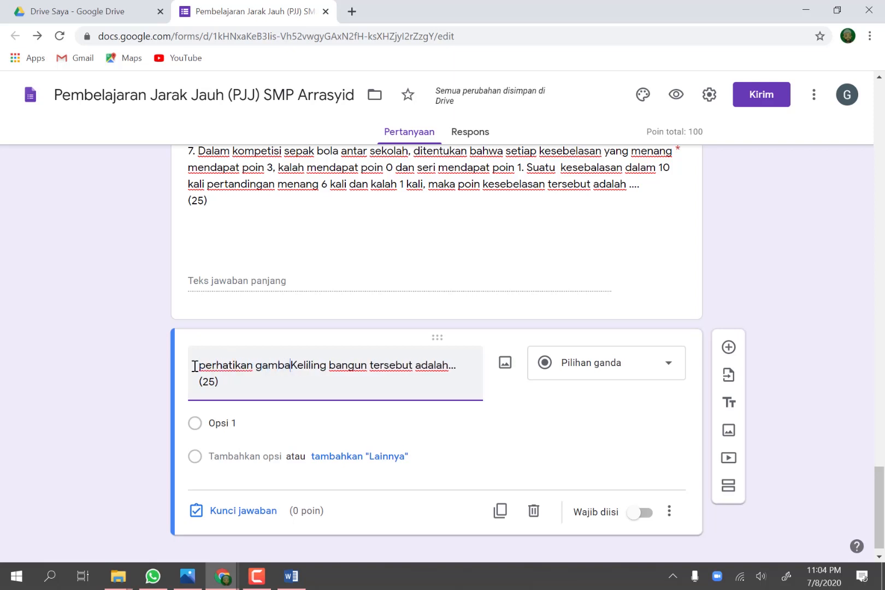
type("berikut")
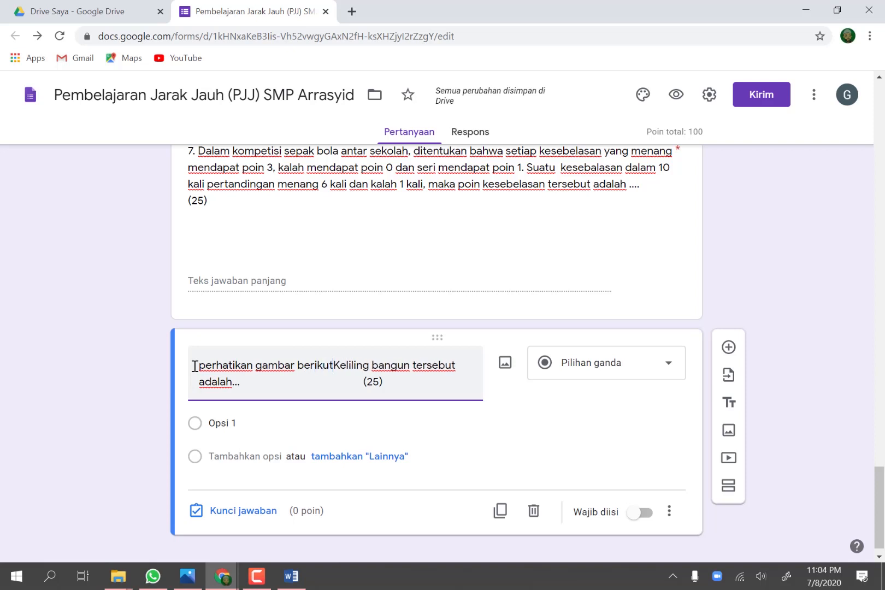
type("ini,")
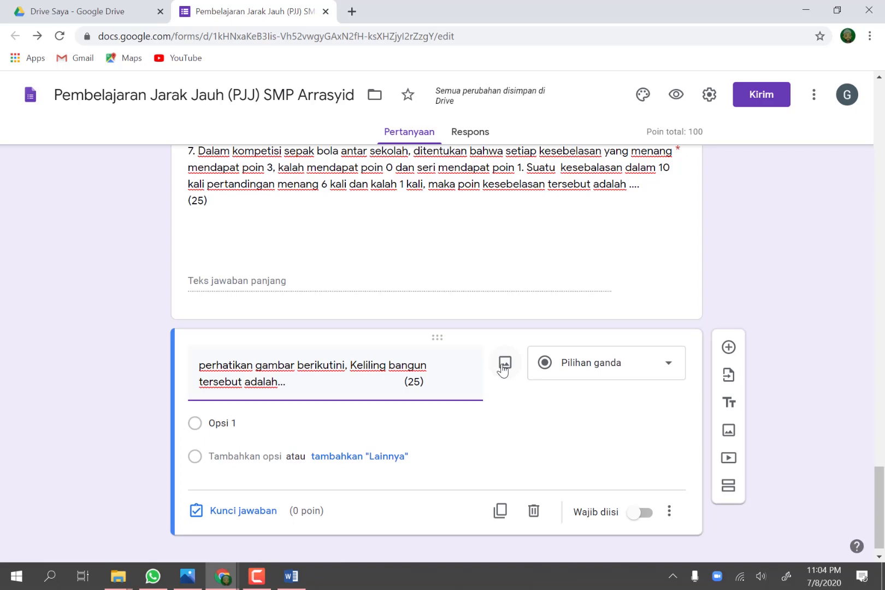
Step: Switch to the Word plan, open Snip & Sketch and capture a rectangular snip of the U-shaped figure in item 4
left_click(293, 580)
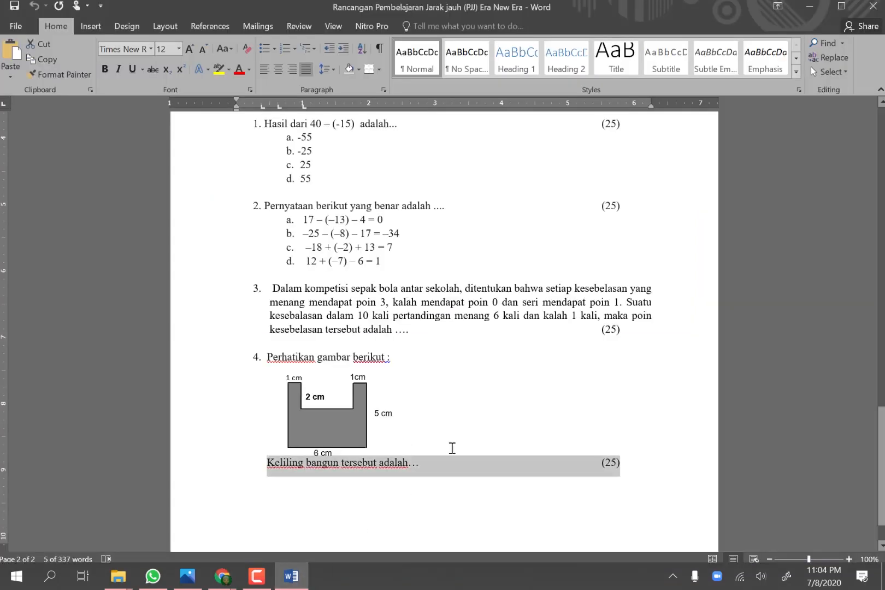
left_click(488, 424)
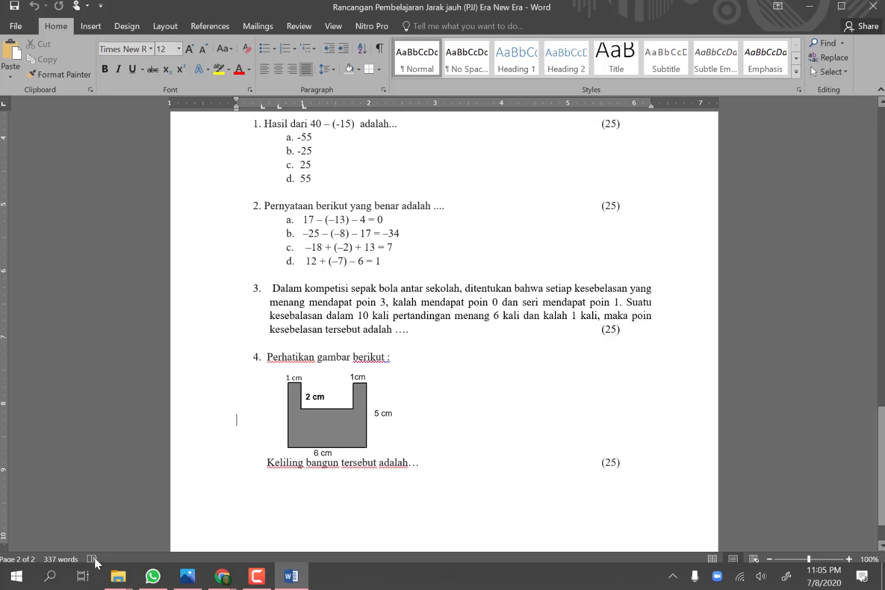
left_click(51, 581)
type("sn")
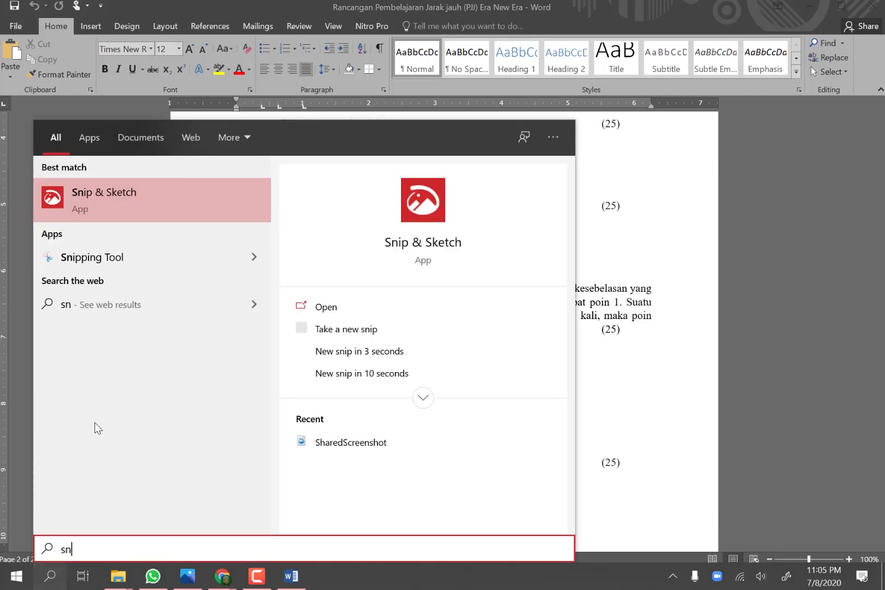
left_click(106, 199)
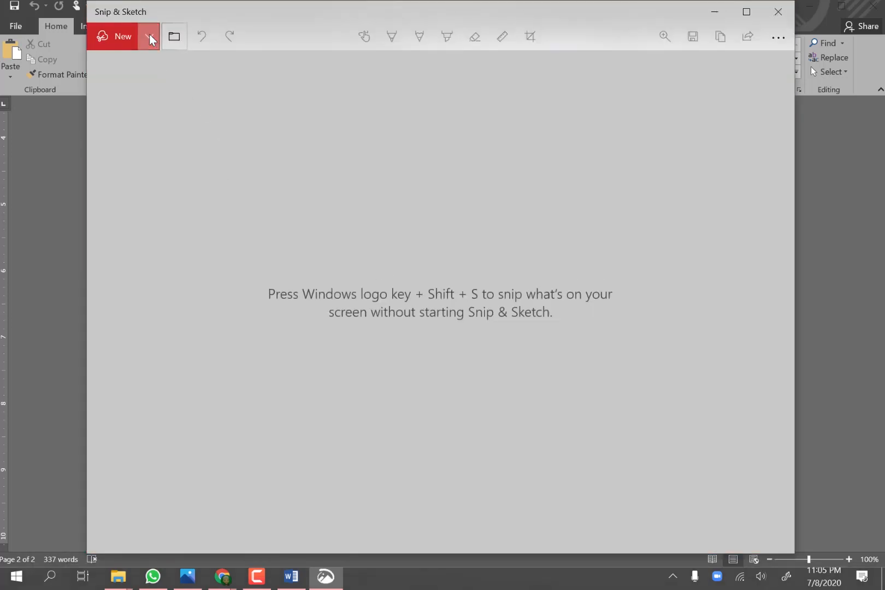
left_click(149, 37)
left_click(126, 69)
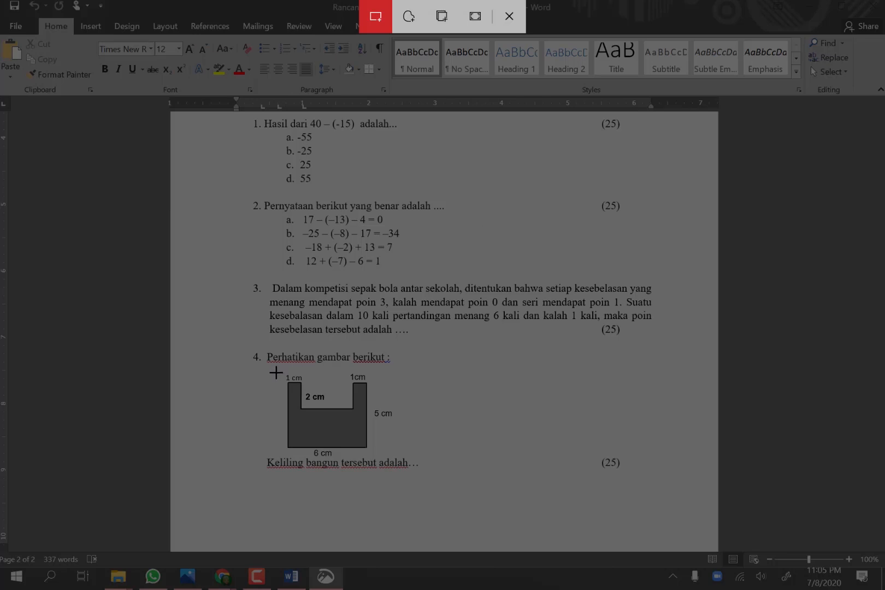
mouse_move(273, 368)
left_mouse_down()
mouse_move(356, 371)
mouse_move(385, 387)
mouse_move(405, 457)
left_mouse_up()
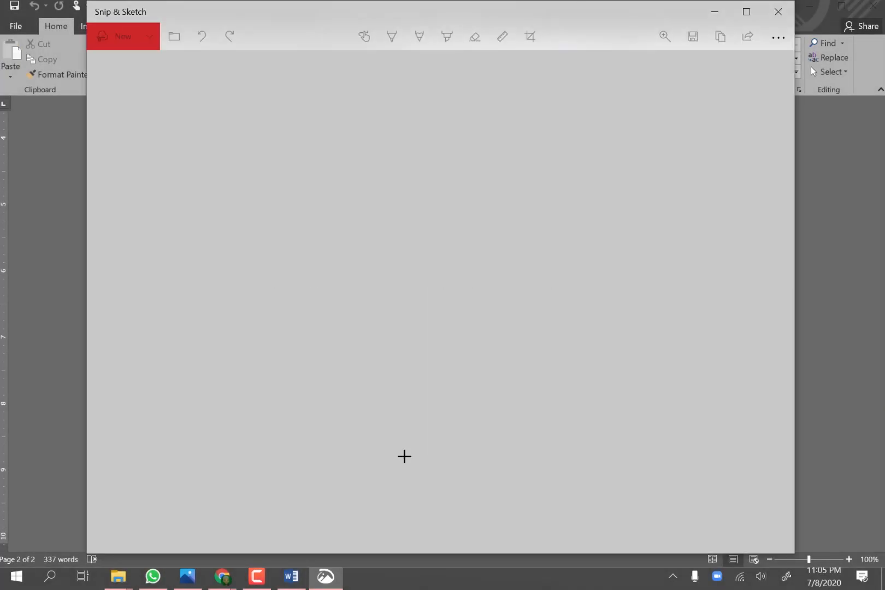
Step: Save the snip as the PNG file "segi empat soal no 8" in the desktop folder Bahan Google Form and close Snip & Sketch
left_click(693, 37)
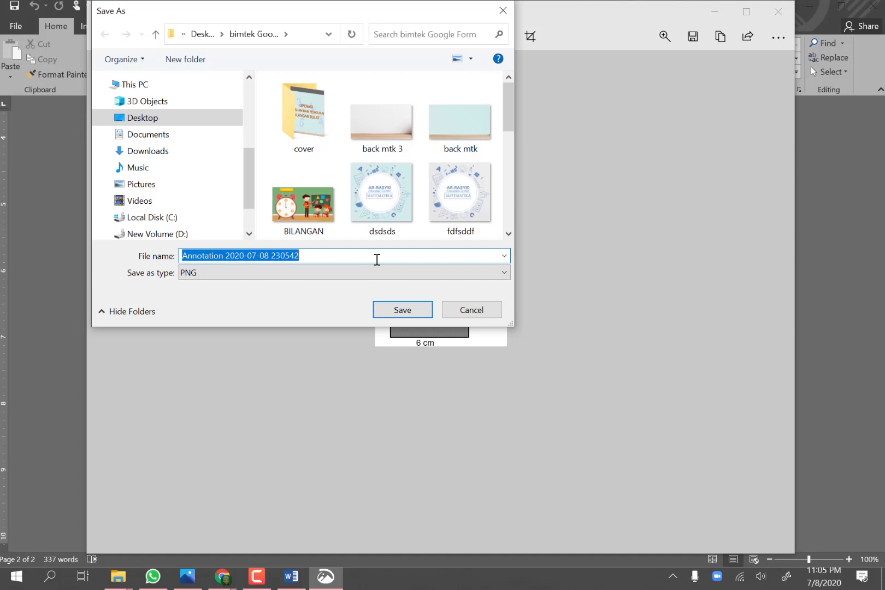
type("bac")
key("BackSpace")
key("BackSpace")
key("BackSpace")
type("seg")
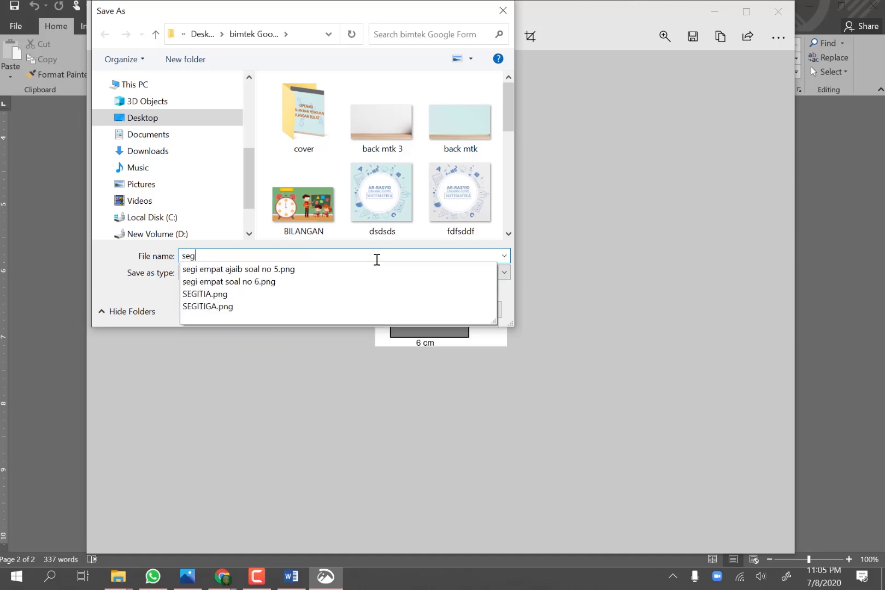
type("i empat soal no")
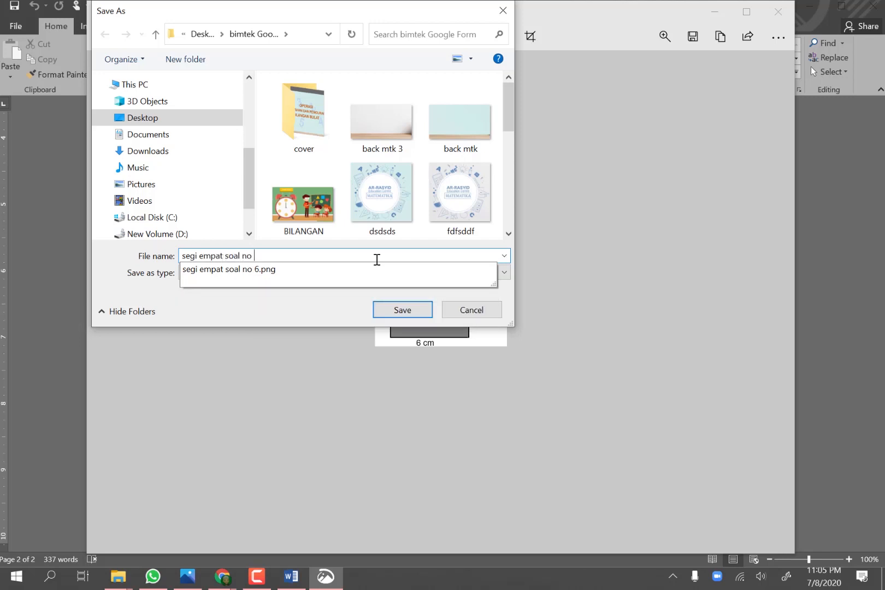
type(" 8")
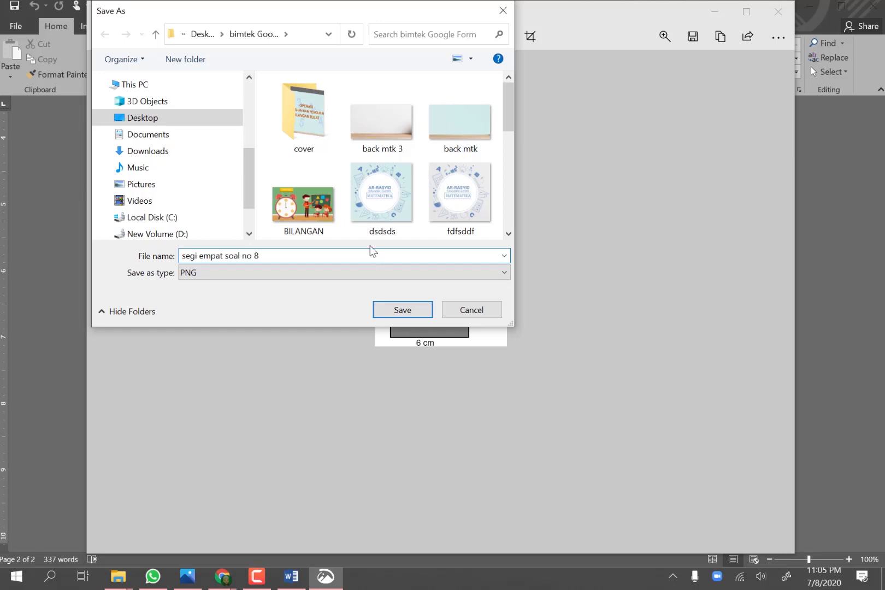
left_click(152, 122)
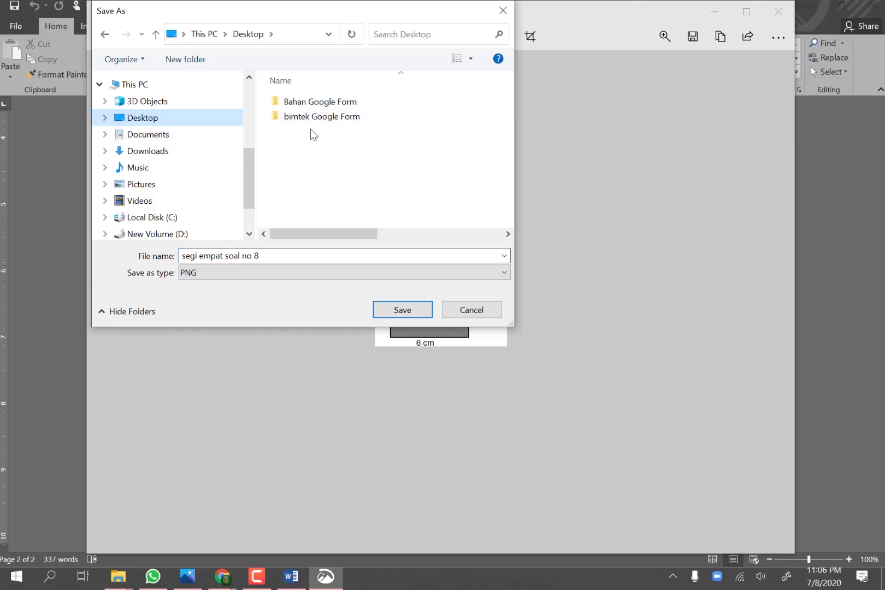
double_click(304, 105)
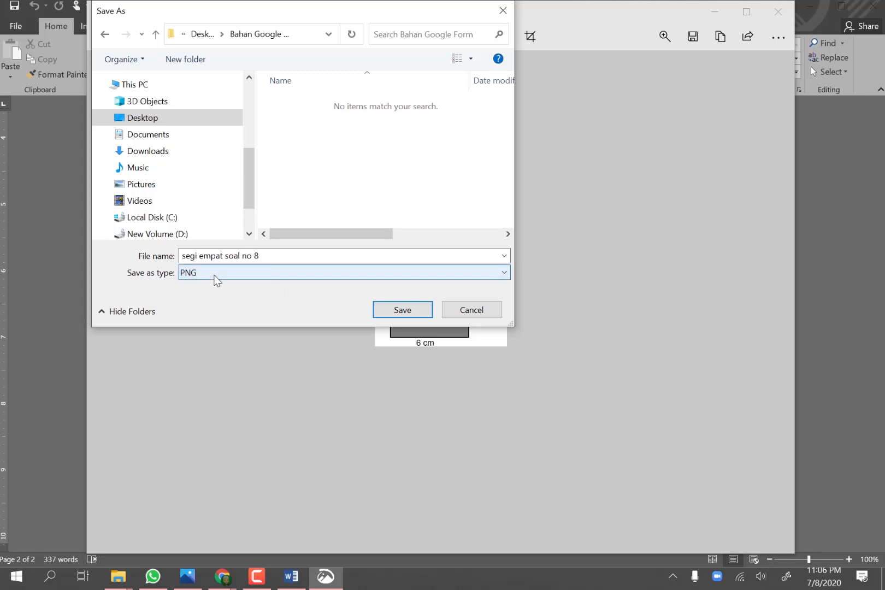
left_click(401, 311)
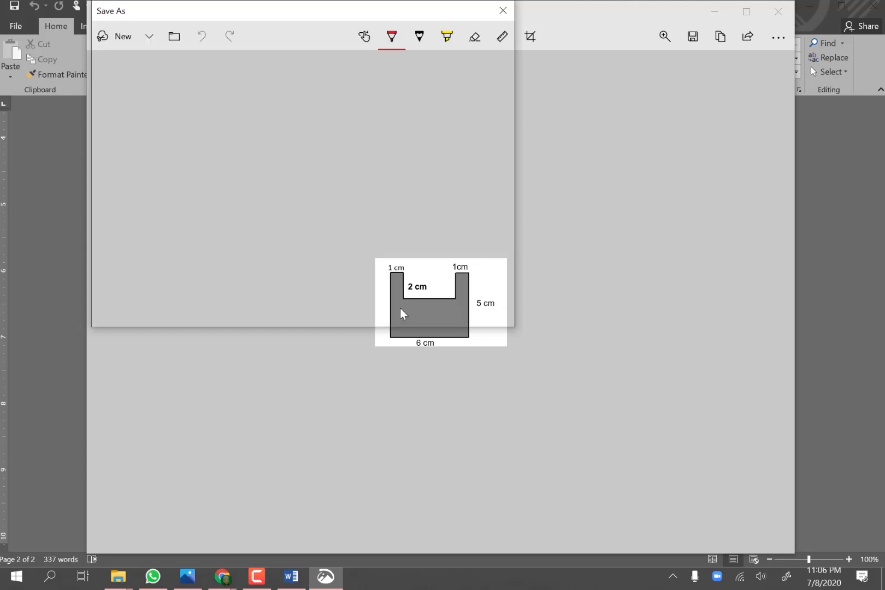
left_click(780, 16)
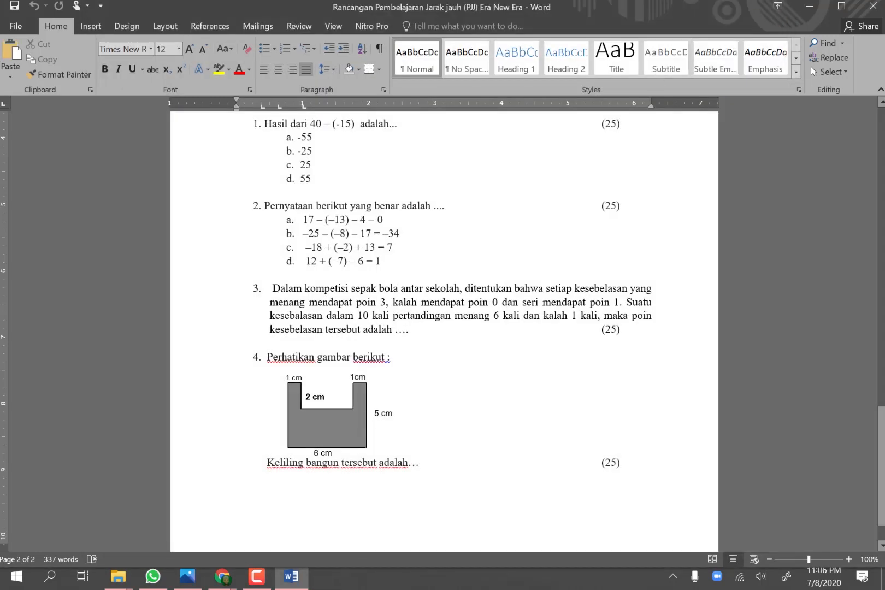
mouse_move(222, 584)
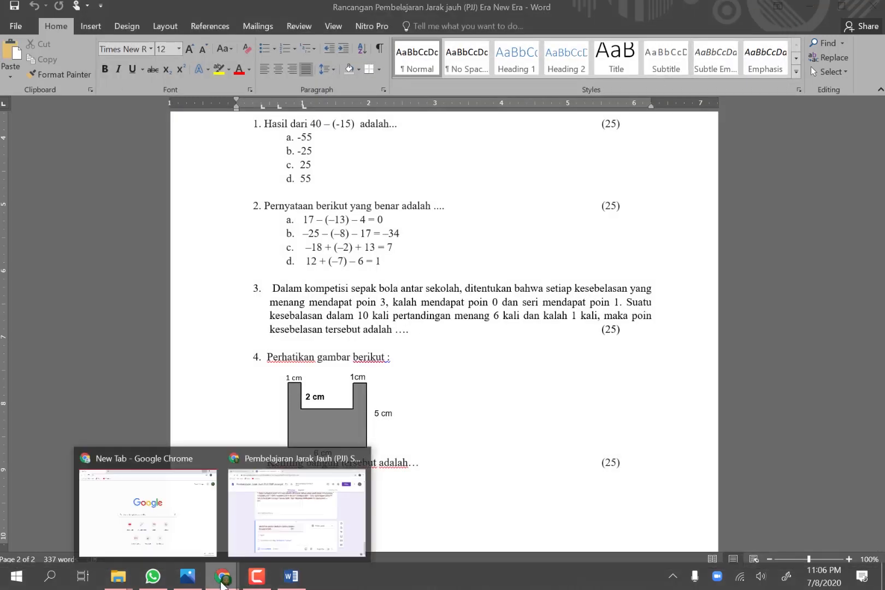
Step: Switch to the form in Chrome, number the new question "8." and correct "berikutini" to "berikut ini"
left_click(298, 528)
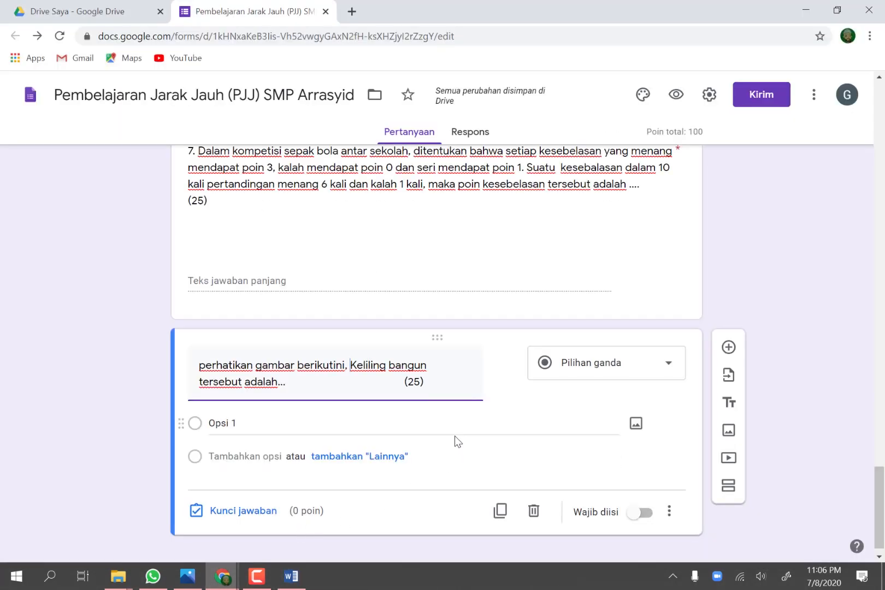
scroll(455, 441, "down", 1)
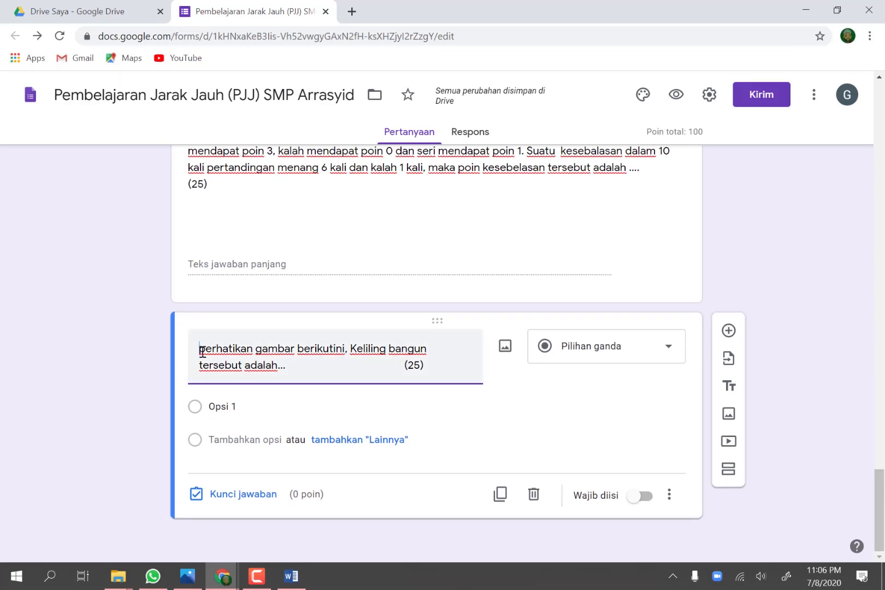
type("8.")
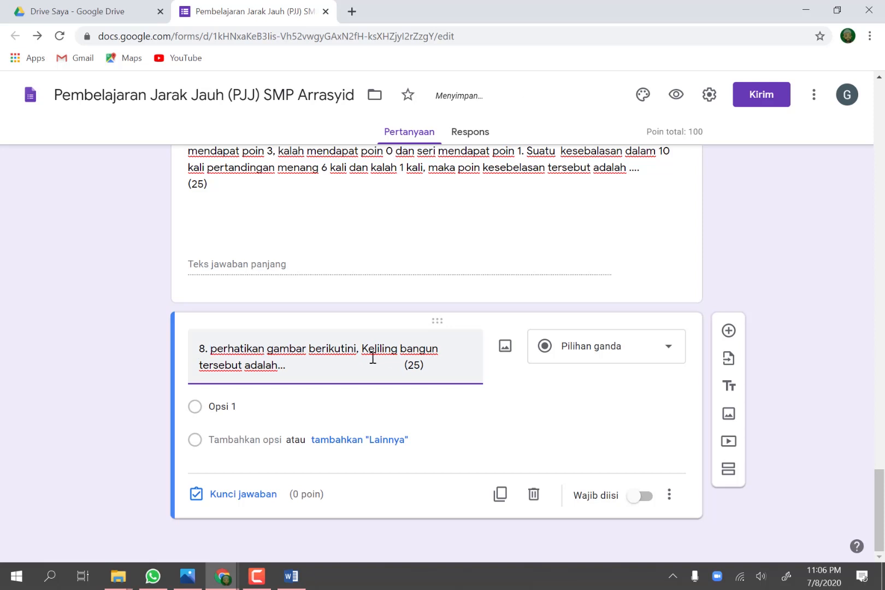
left_click(344, 352)
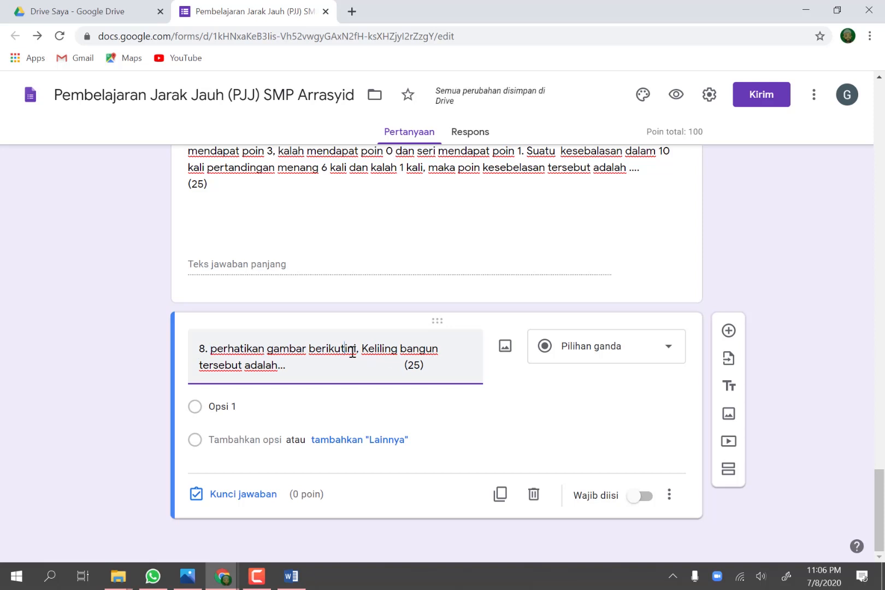
Step: Insert the image "segi empat soal no 8" from the desktop folder Bahan Google Form into question 8
left_click(508, 348)
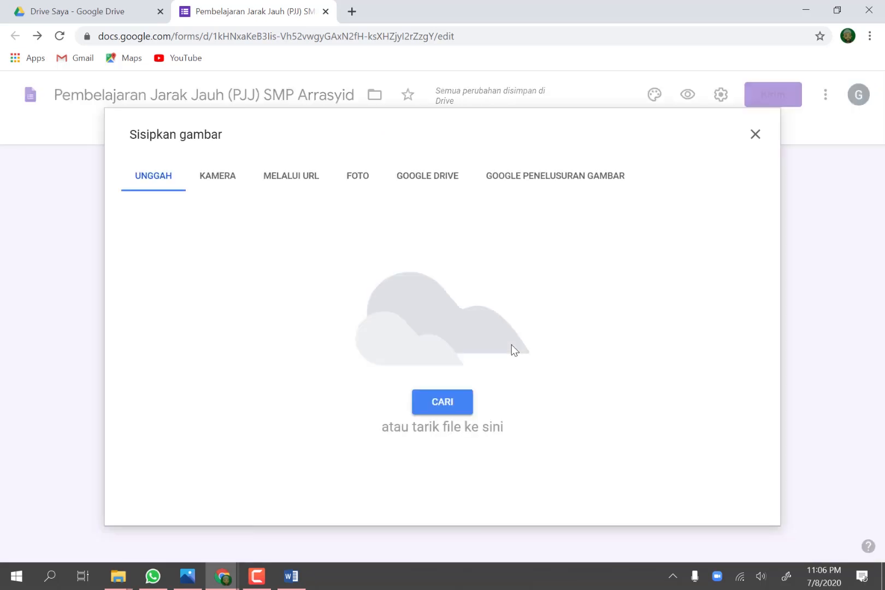
left_click(447, 409)
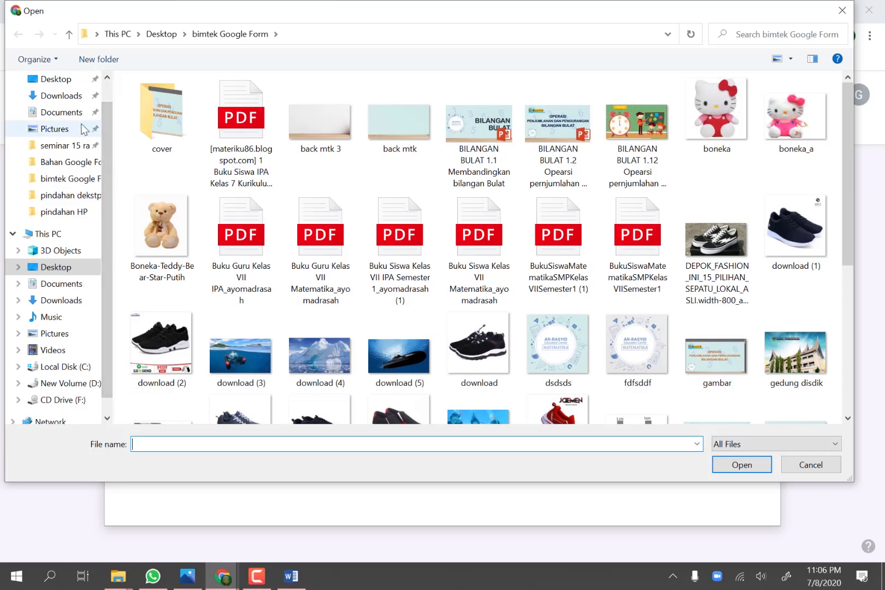
left_click(61, 85)
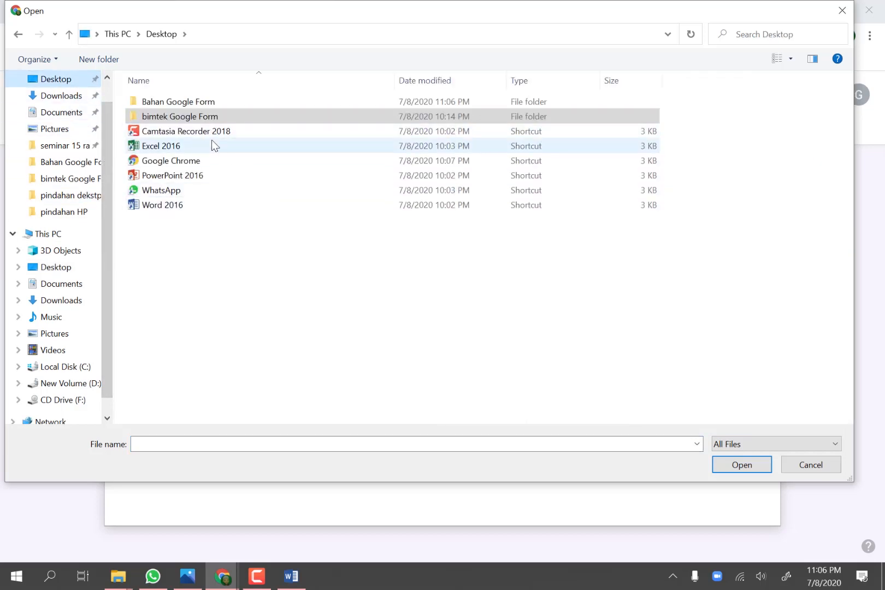
left_click(200, 102)
double_click(200, 102)
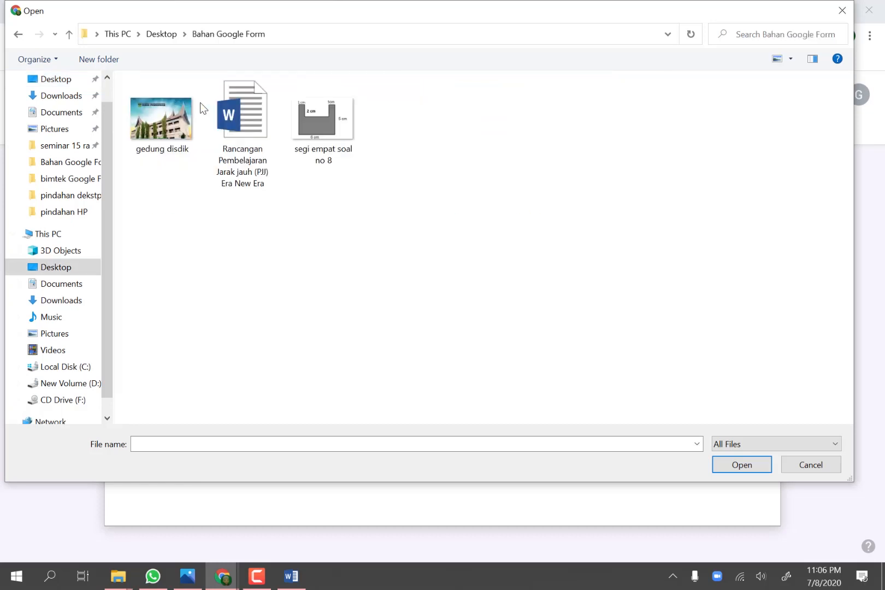
left_click(327, 135)
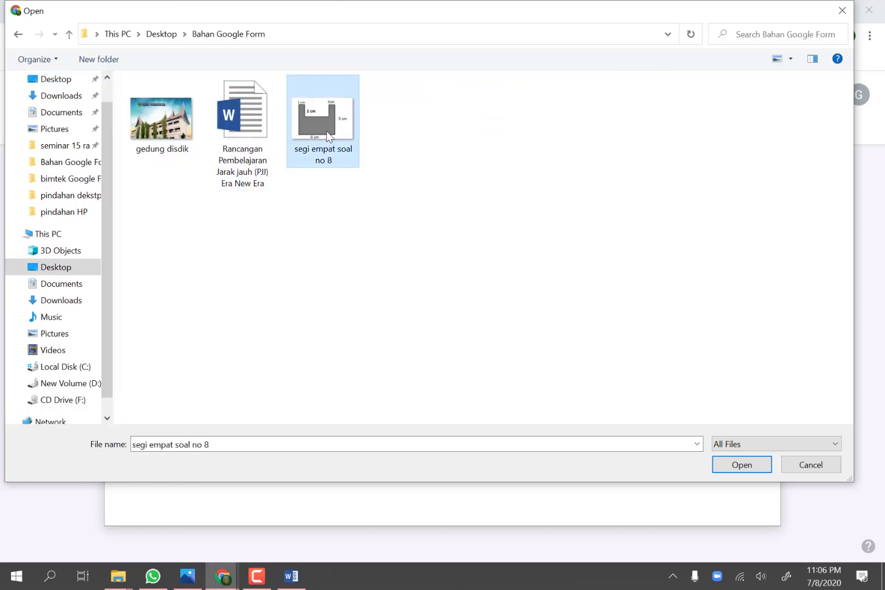
left_click(741, 466)
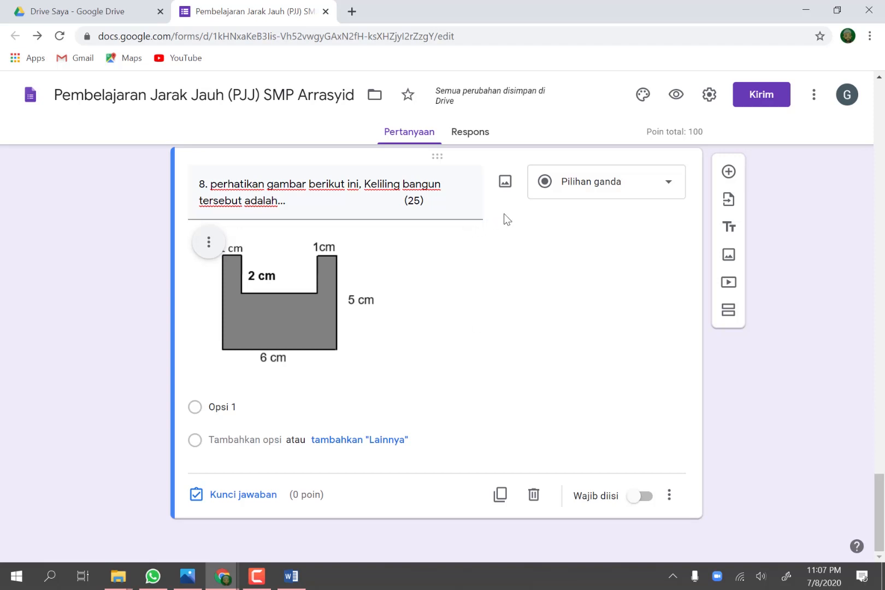
Step: Change question 8 to the Paragraf answer type and make it required
left_click(671, 186)
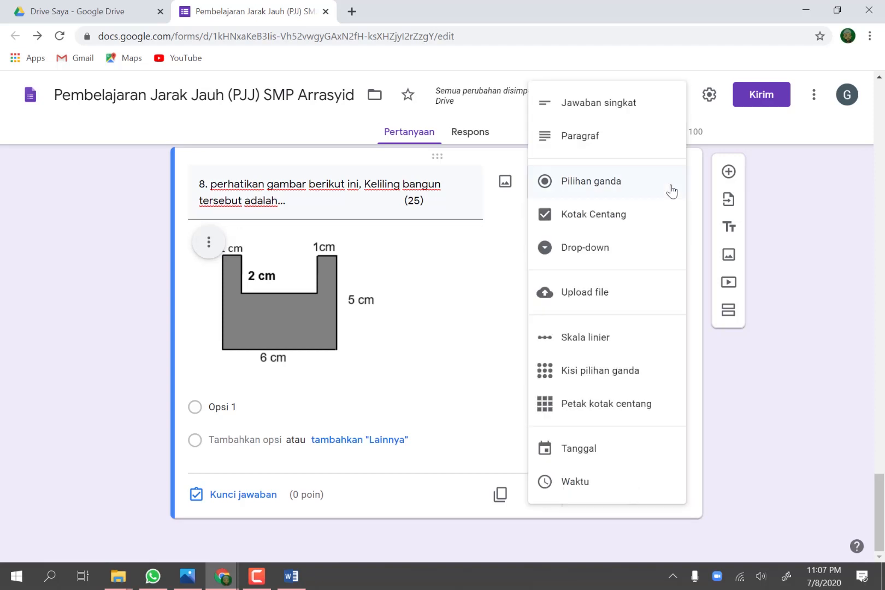
left_click(607, 144)
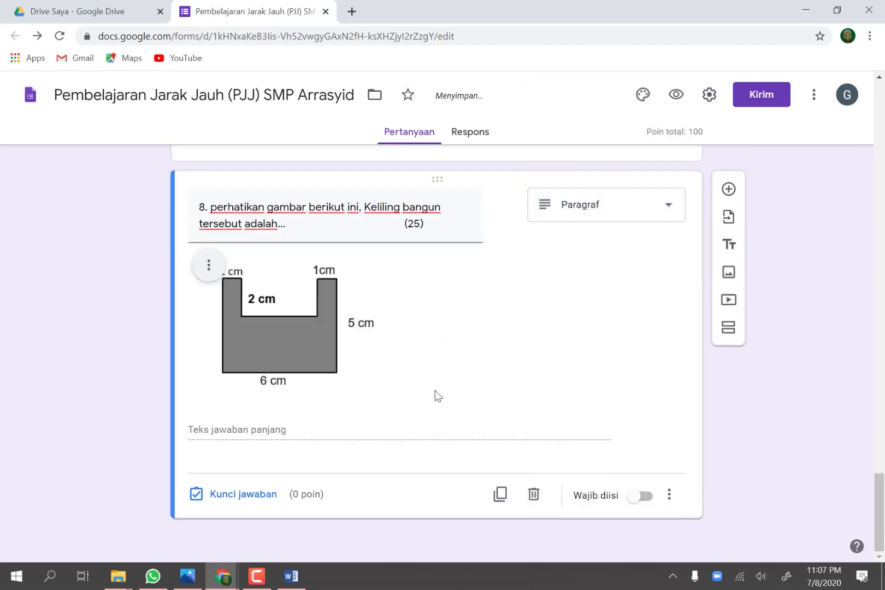
left_click(633, 502)
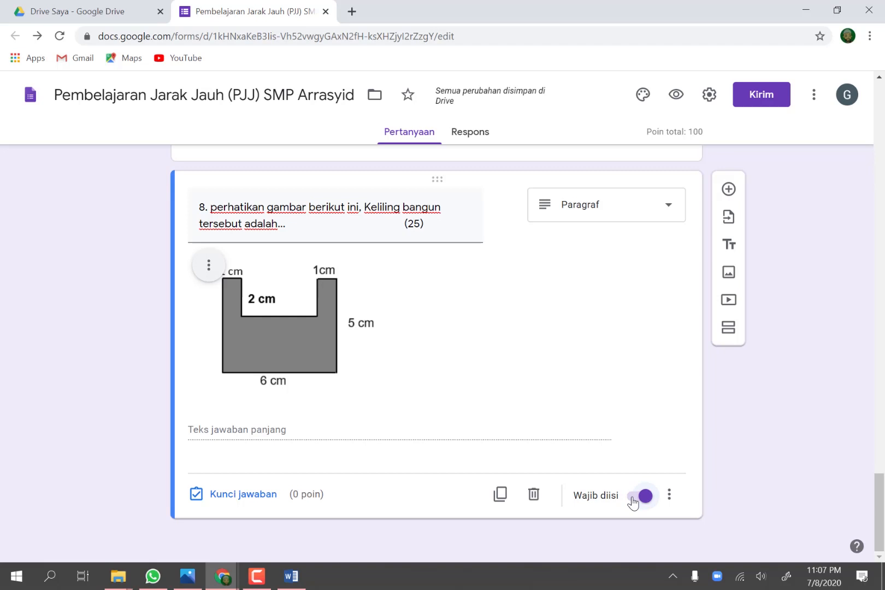
Step: Review the form's questions in the editor, then preview the form and read it from the heading through question 8
scroll(633, 501, "up", 8)
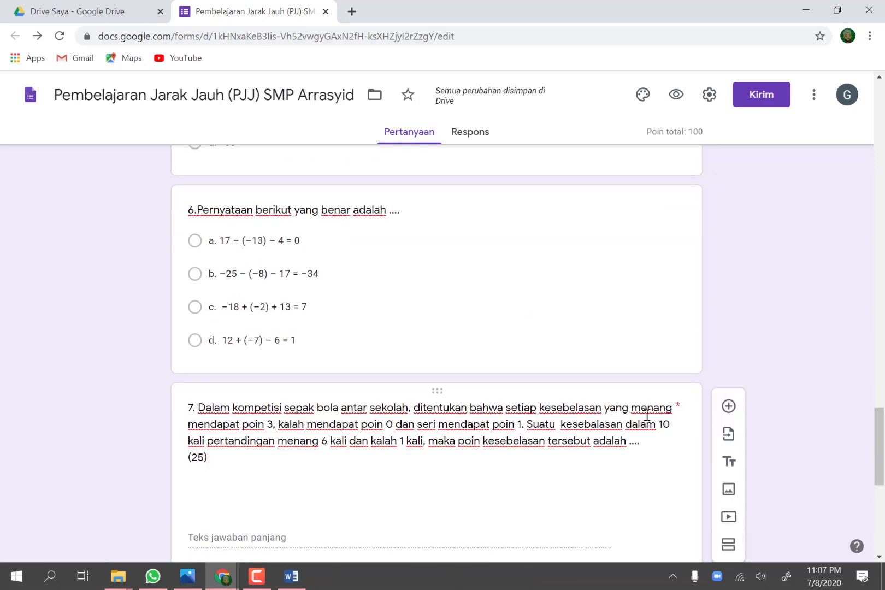
scroll(644, 410, "up", 20)
scroll(643, 403, "down", 8)
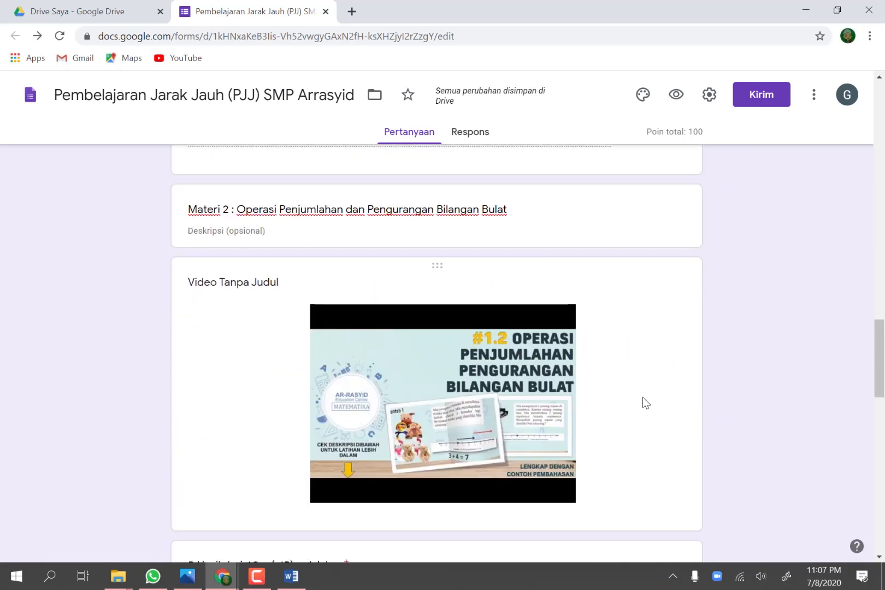
scroll(644, 403, "down", 20)
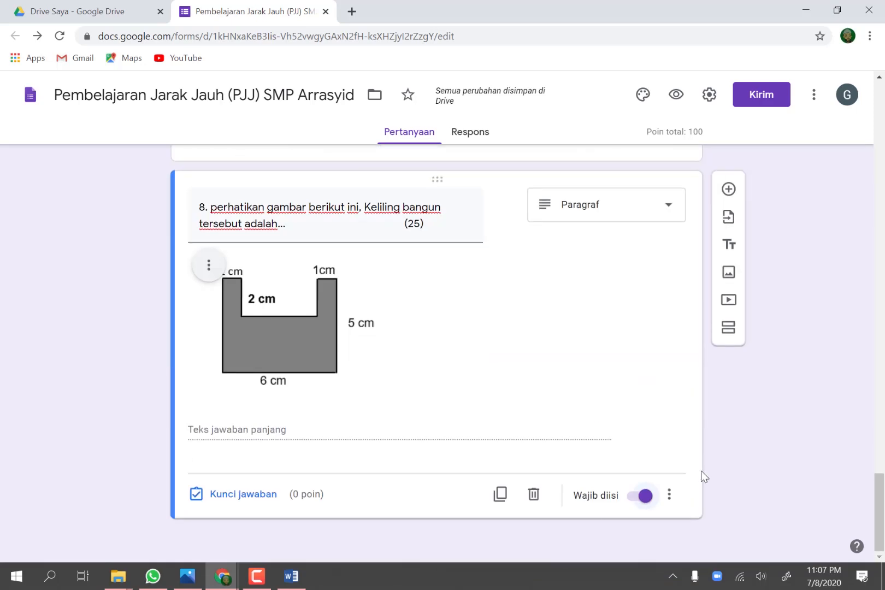
scroll(652, 457, "up", 20)
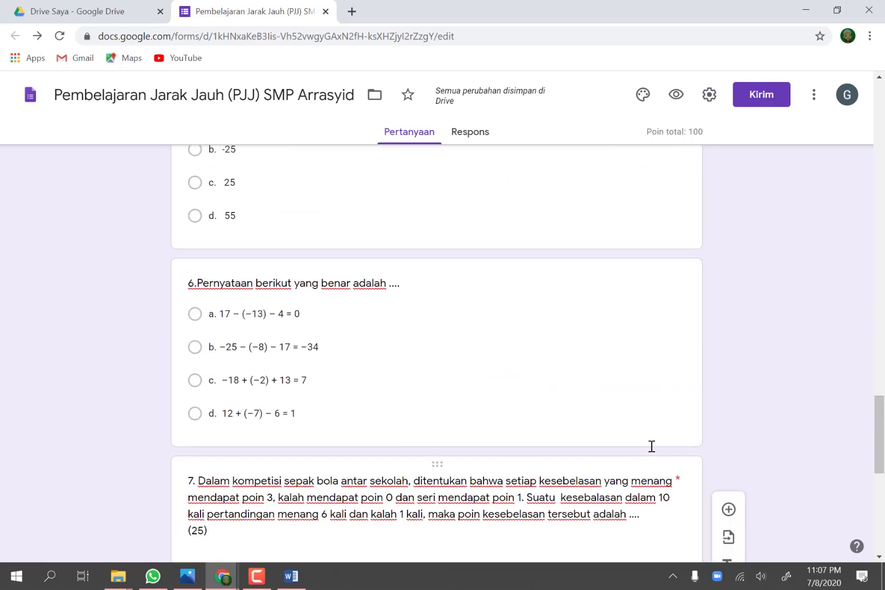
scroll(658, 277, "up", 7)
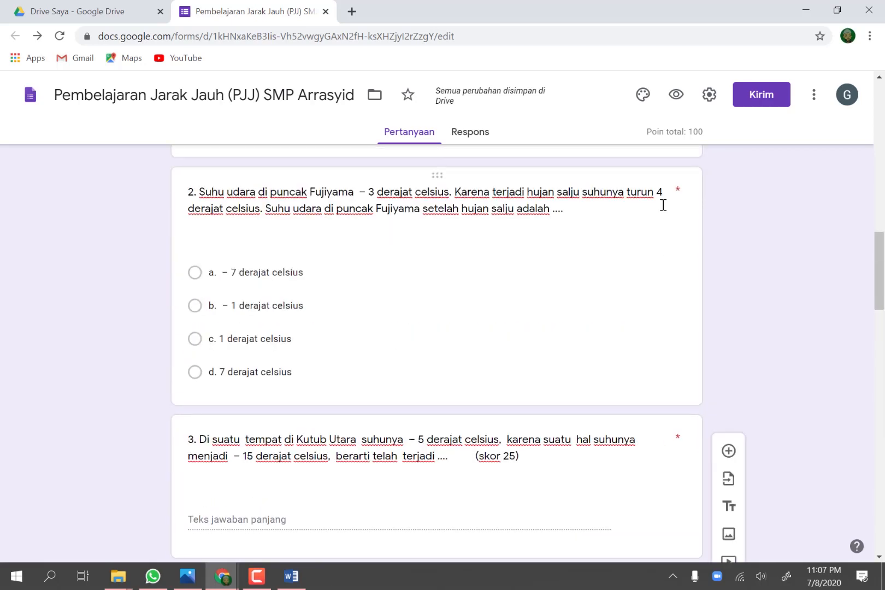
left_click(676, 96)
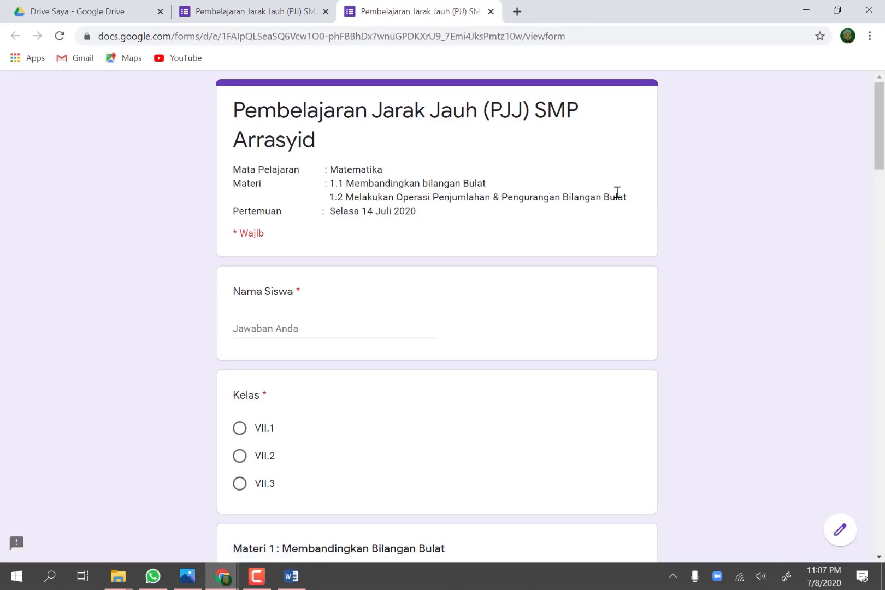
scroll(617, 192, "down", 10)
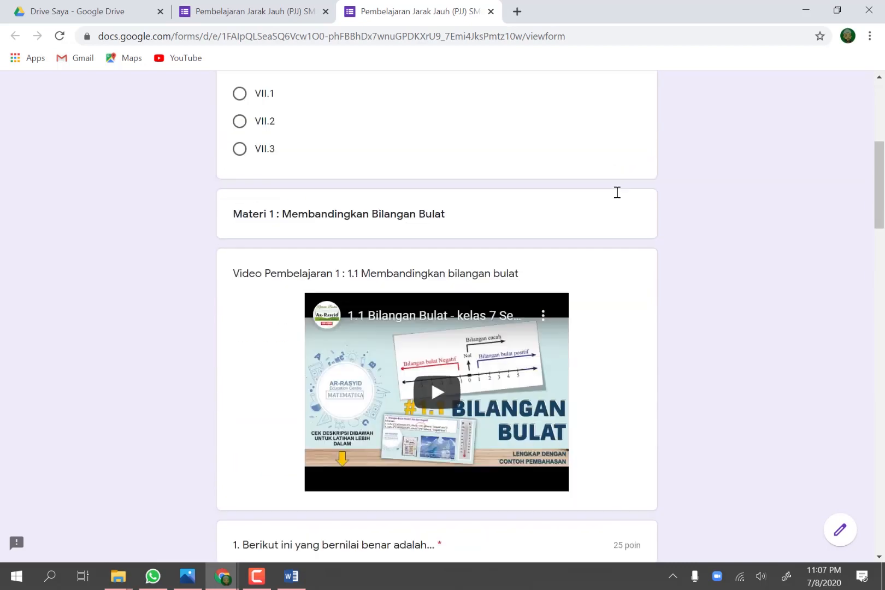
scroll(617, 192, "down", 20)
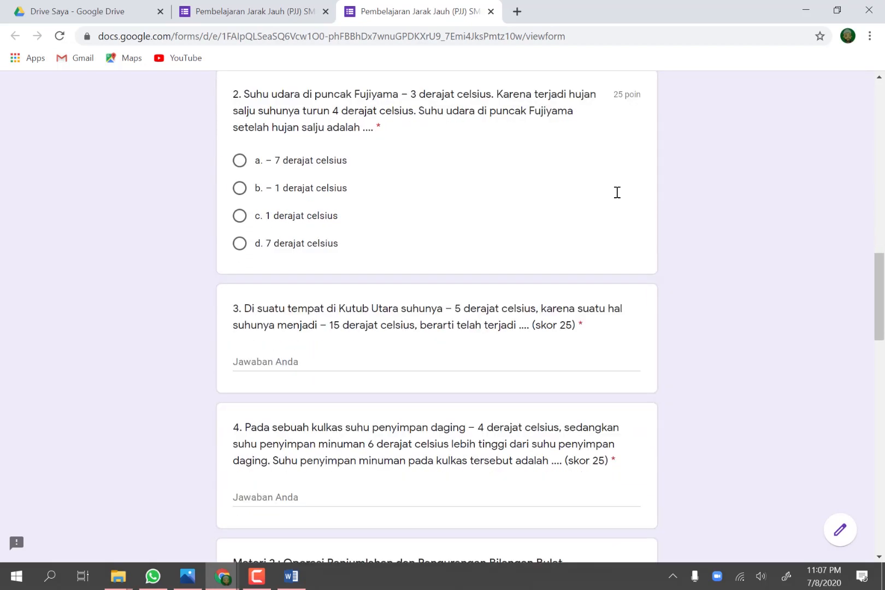
scroll(617, 192, "down", 5)
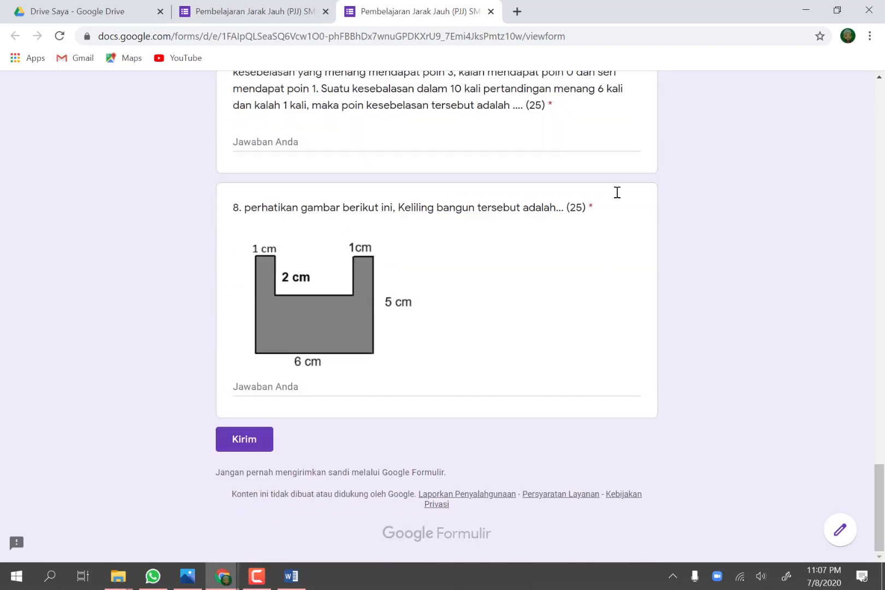
scroll(617, 193, "up", 15)
scroll(616, 192, "up", 15)
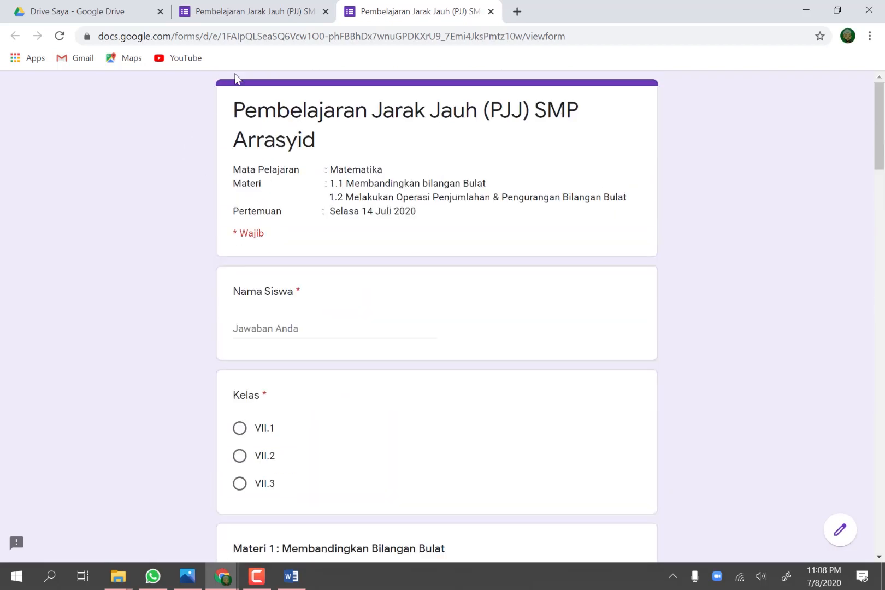
Step: Return to the form editor and insert the illustrated bookshelf picture from the Kantor dan Sekolah themes as the form's header
left_click(221, 10)
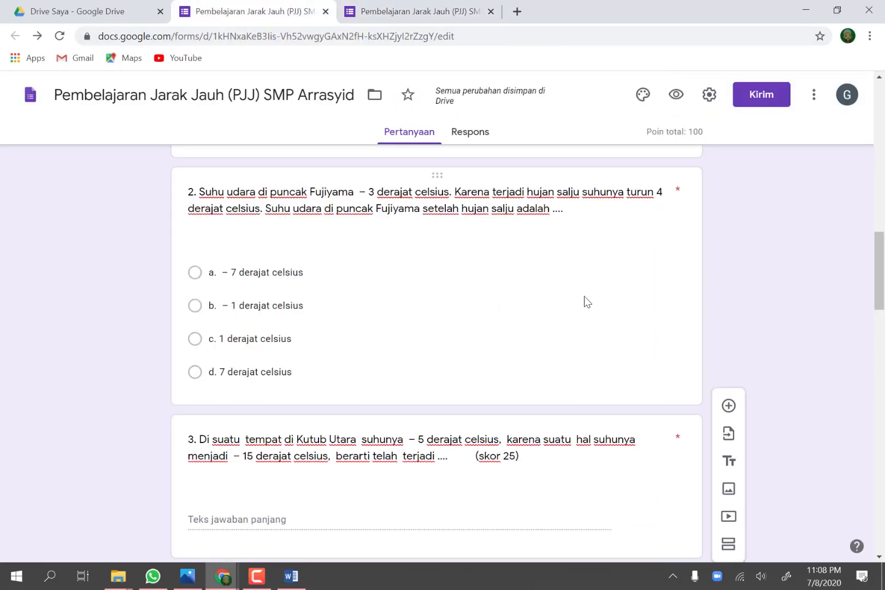
left_click(643, 101)
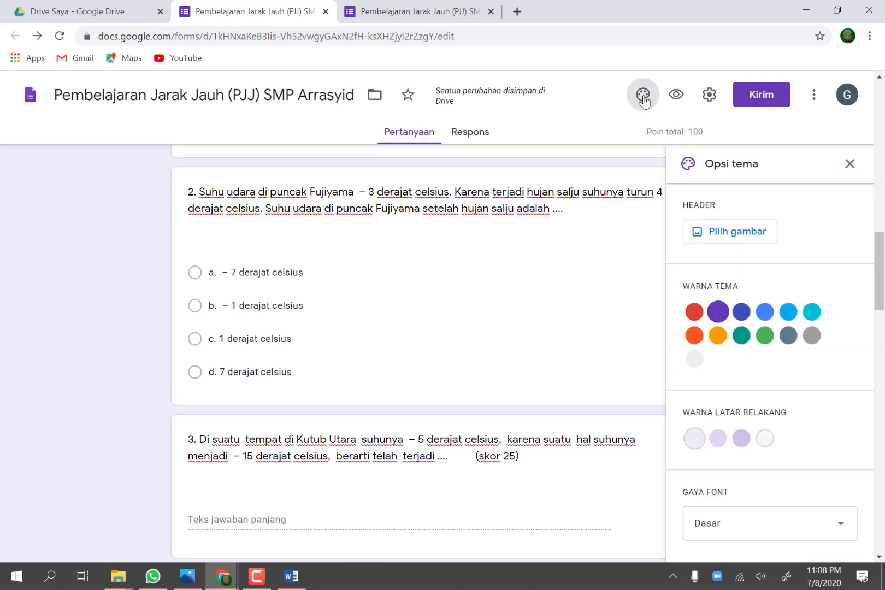
left_click(750, 238)
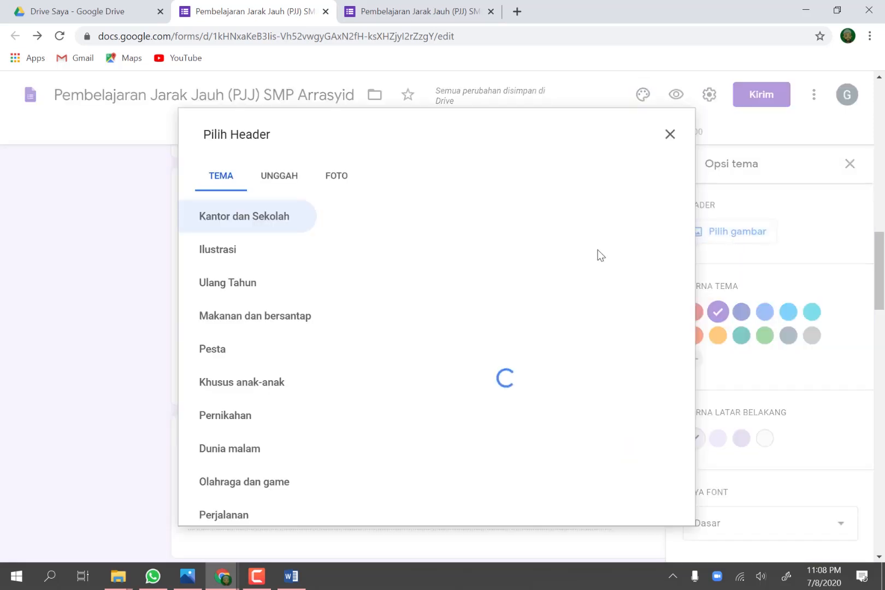
scroll(581, 269, "down", 2)
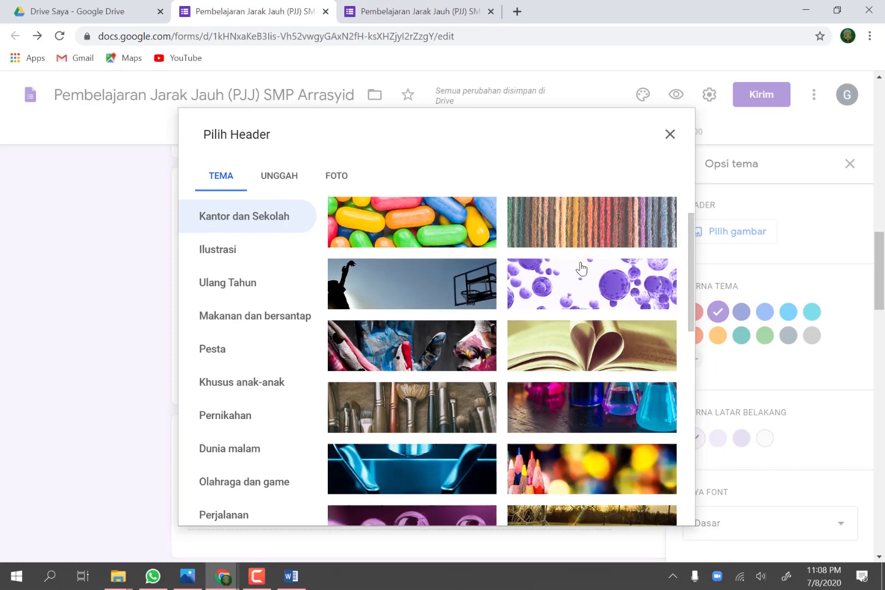
scroll(581, 268, "down", 12)
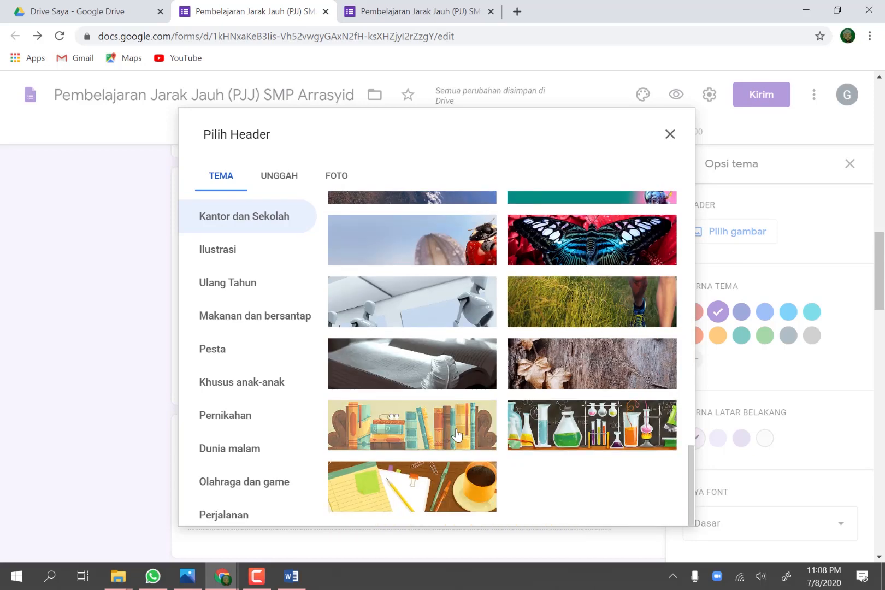
left_click(457, 435)
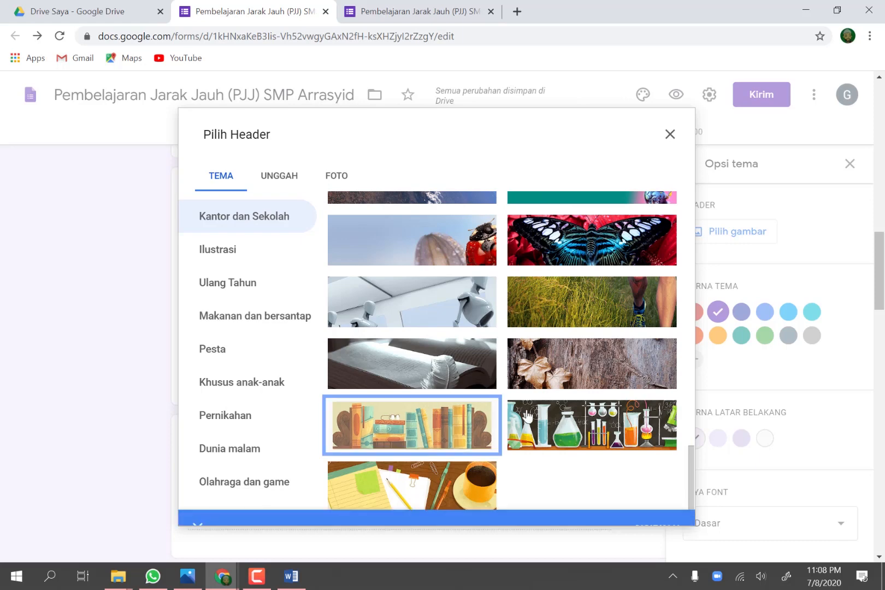
left_click(642, 517)
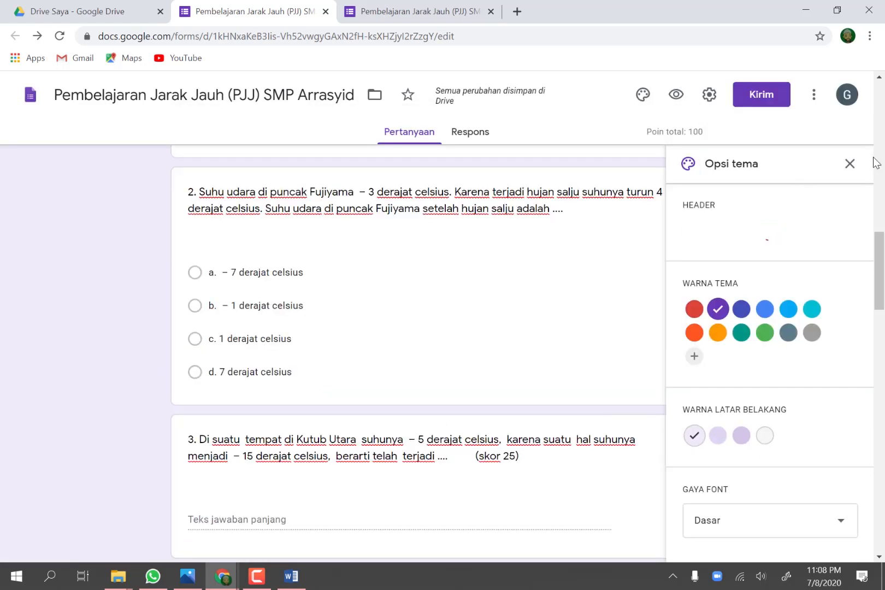
left_click(850, 163)
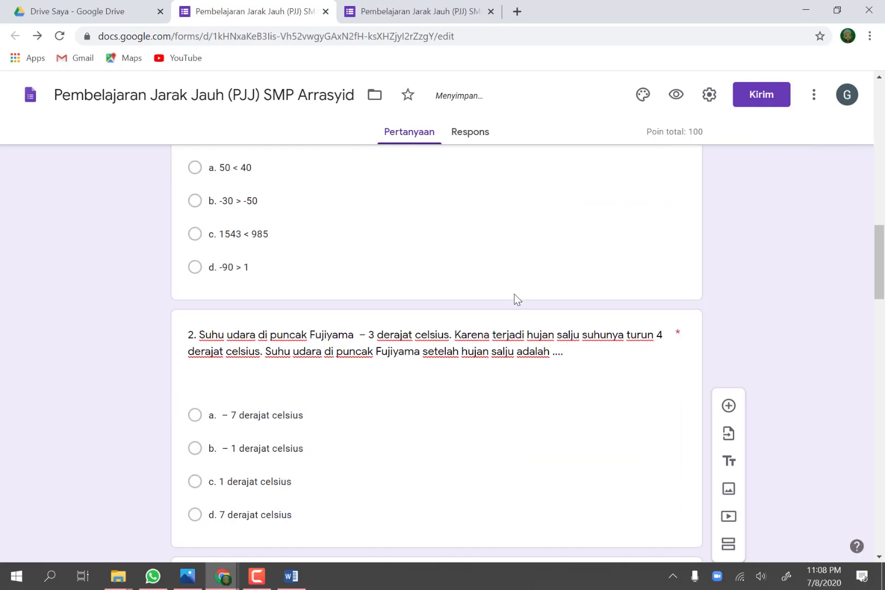
Step: Check the header image and look through the form from the heading down to question 8
scroll(515, 294, "up", 10)
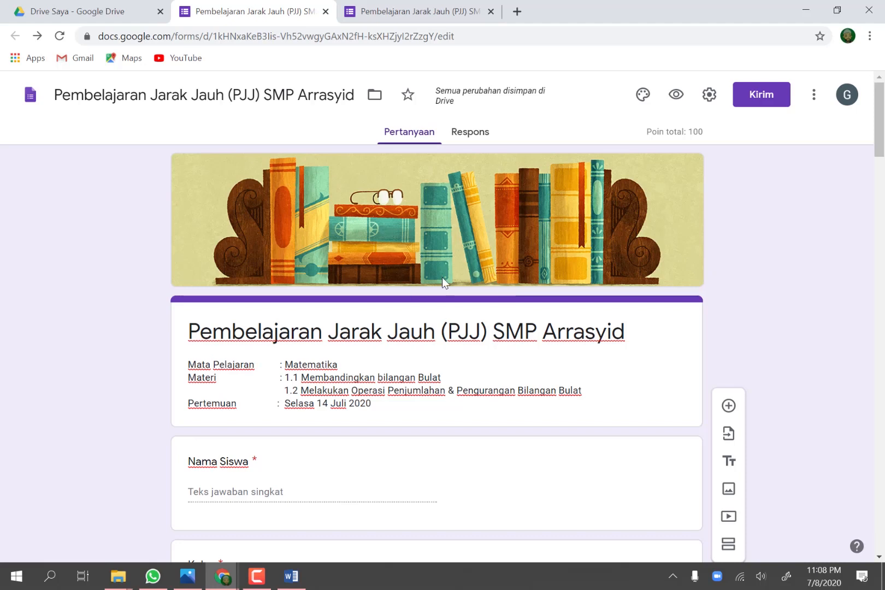
scroll(442, 278, "down", 8)
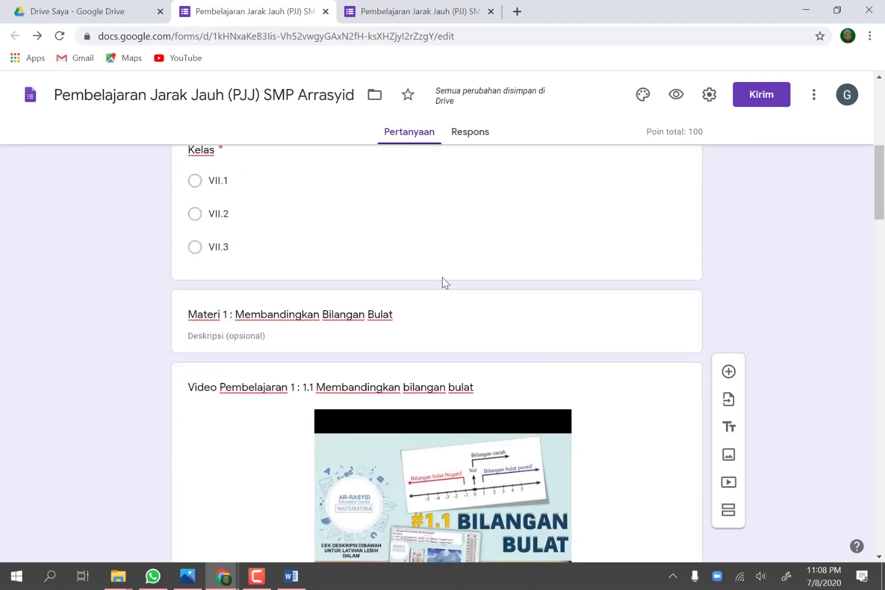
scroll(442, 278, "up", 6)
scroll(442, 277, "up", 1)
scroll(442, 278, "down", 20)
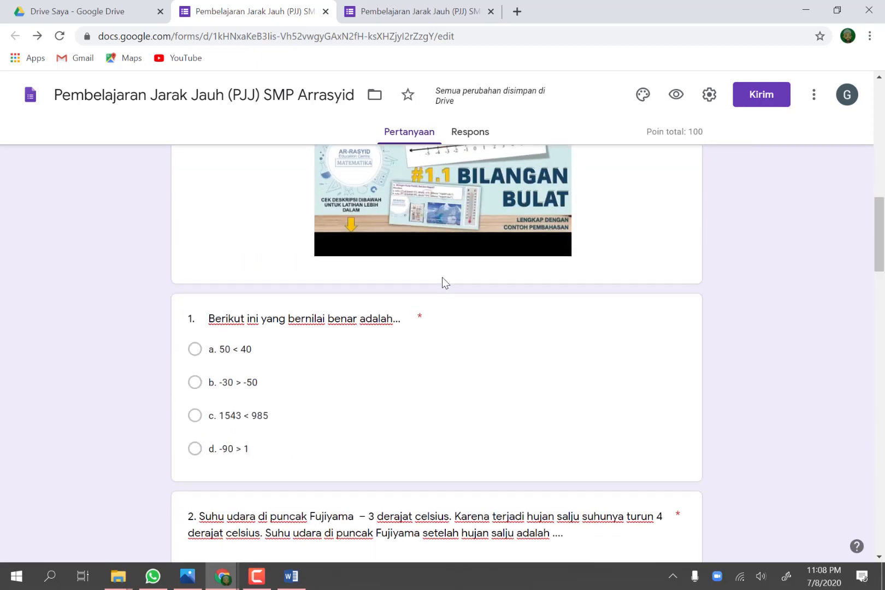
scroll(443, 277, "down", 15)
left_click(444, 279)
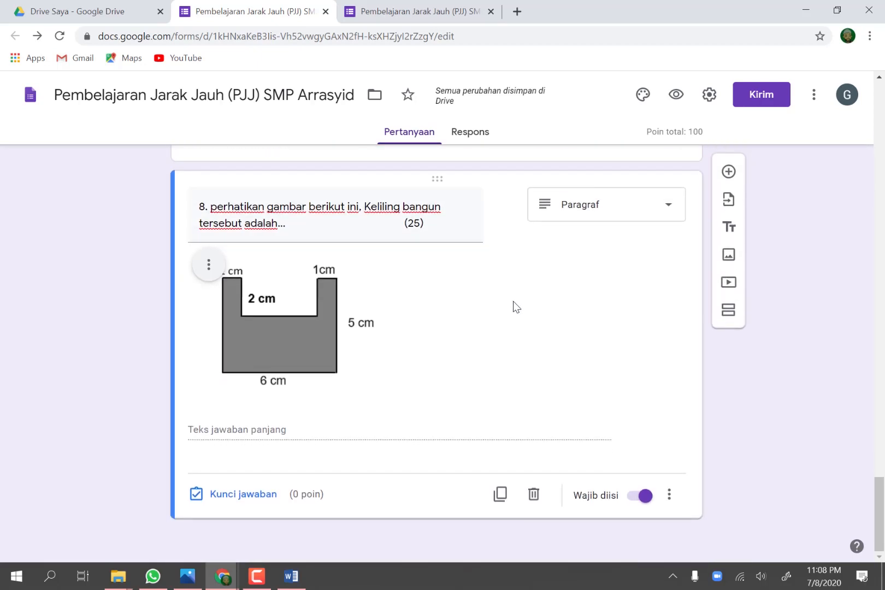
Step: Look over the form again from the bookshelf header through the videos to question 7
scroll(514, 301, "up", 6)
scroll(513, 301, "up", 20)
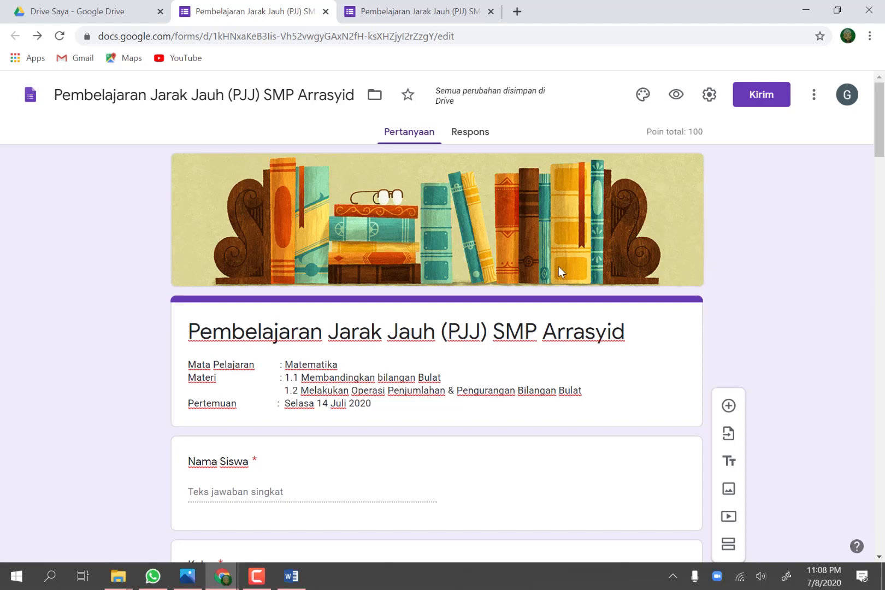
scroll(559, 268, "down", 15)
scroll(560, 267, "down", 12)
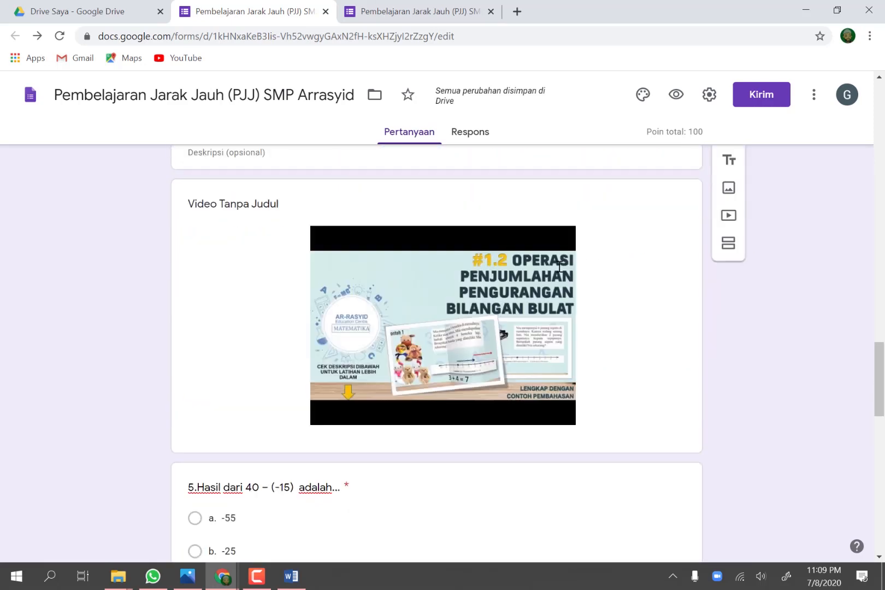
scroll(559, 266, "up", 7)
scroll(559, 268, "down", 12)
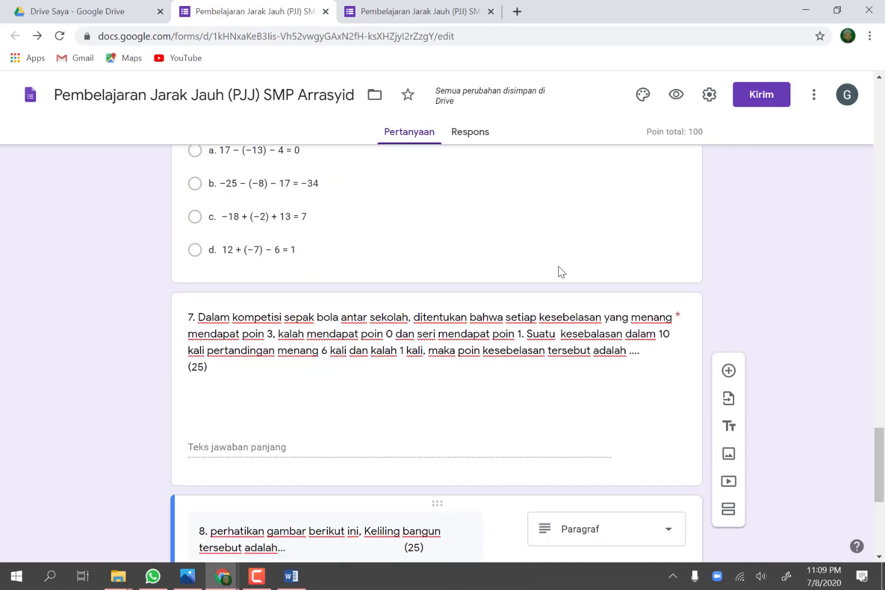
Step: Add a new question directly below question 7 titled "Lampirkan foto cara penyelesaian"
scroll(559, 271, "down", 3)
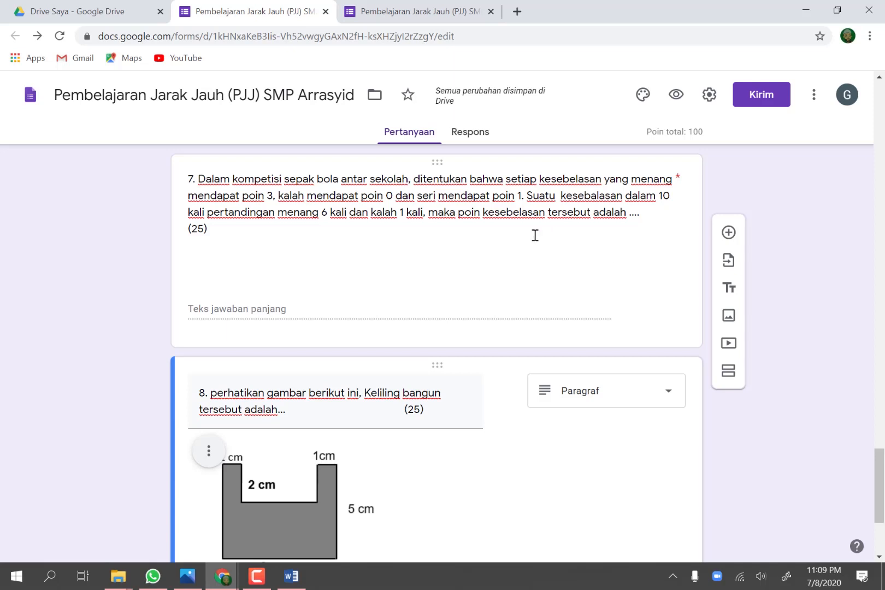
left_click(622, 240)
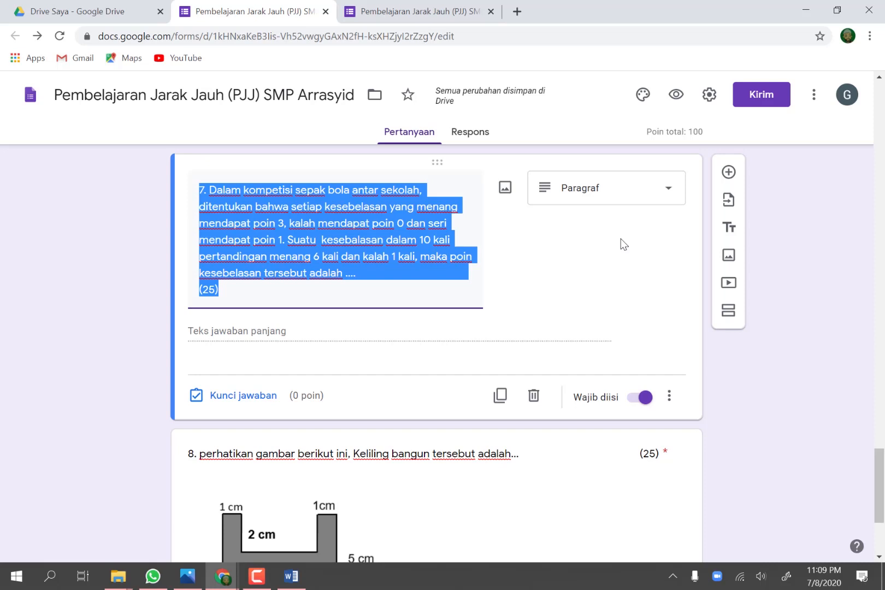
left_click(729, 173)
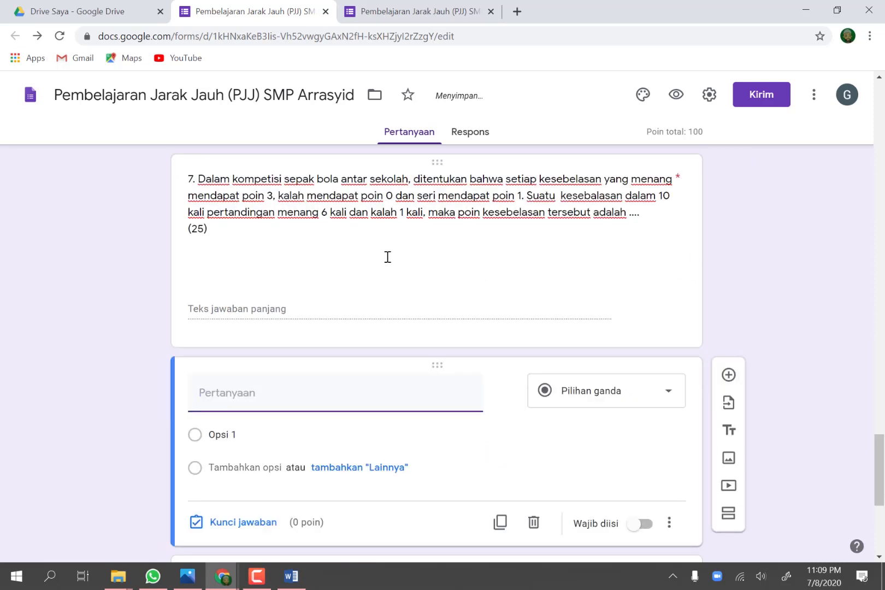
scroll(421, 297, "down", 1)
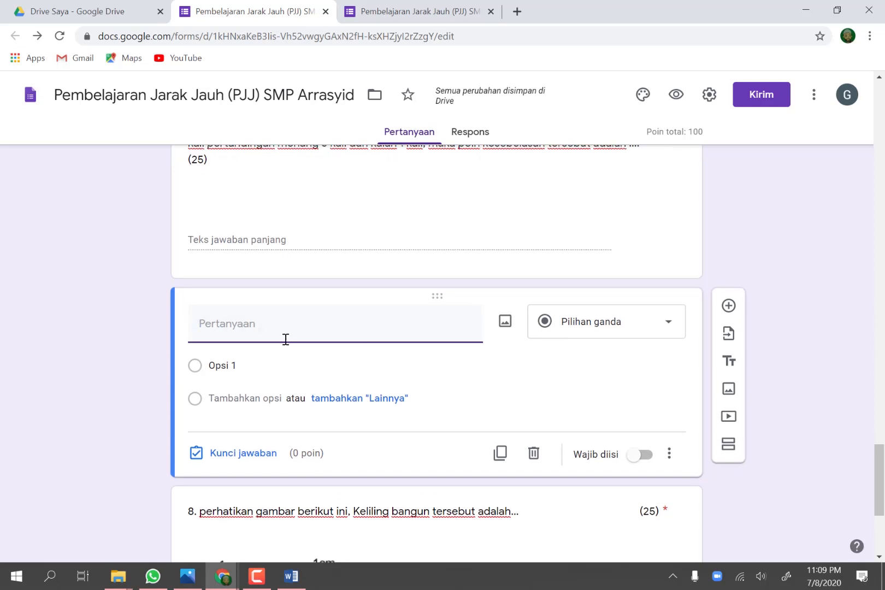
type("Lampirkan f")
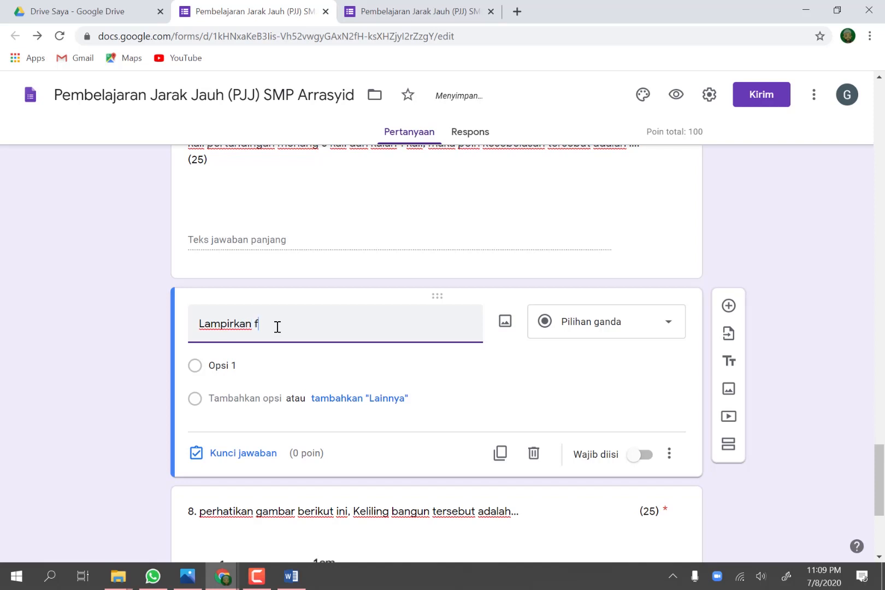
type("oto cara penyelesaian")
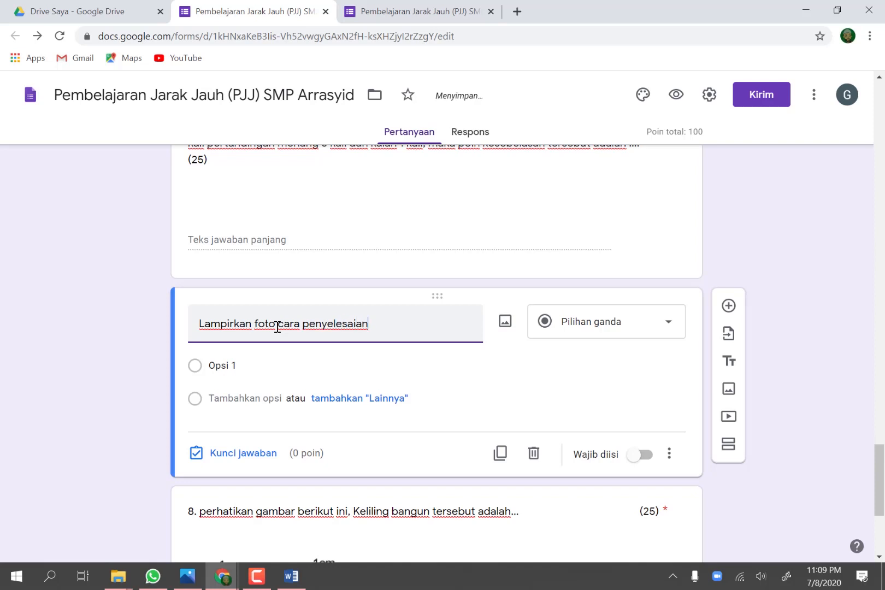
Step: Change the "Lampirkan foto cara penyelesaian" question to the Upload file type and allow respondents to upload files to Drive
left_click(668, 328)
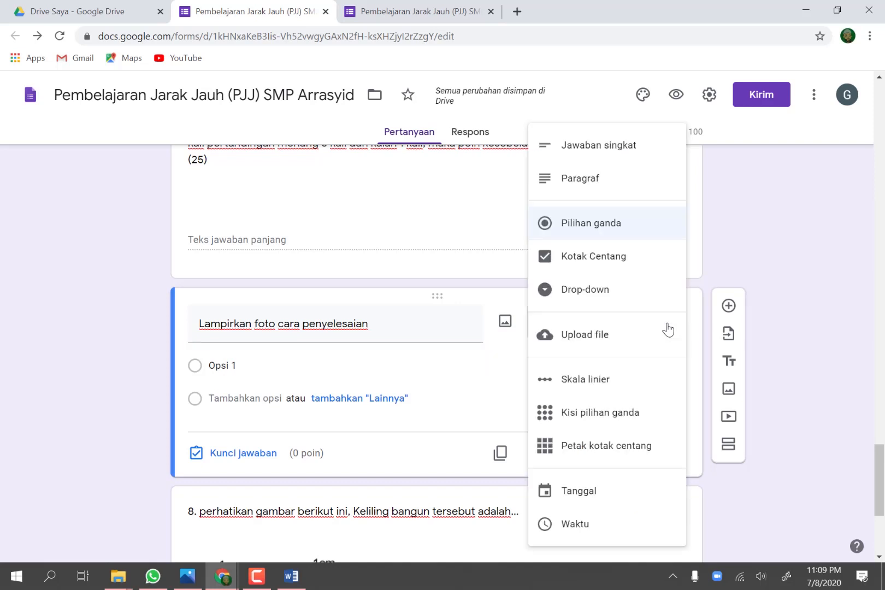
left_click(584, 335)
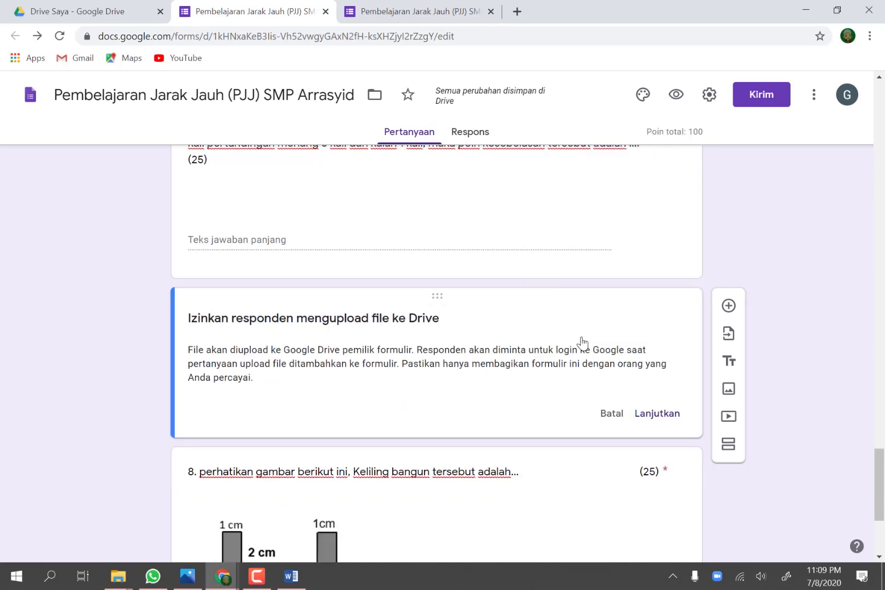
left_click(668, 415)
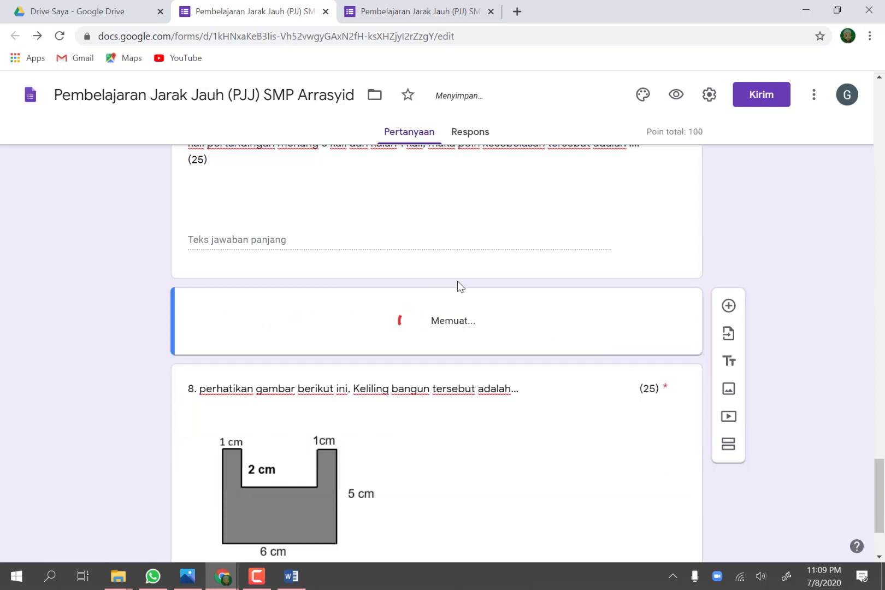
scroll(401, 295, "down", 2)
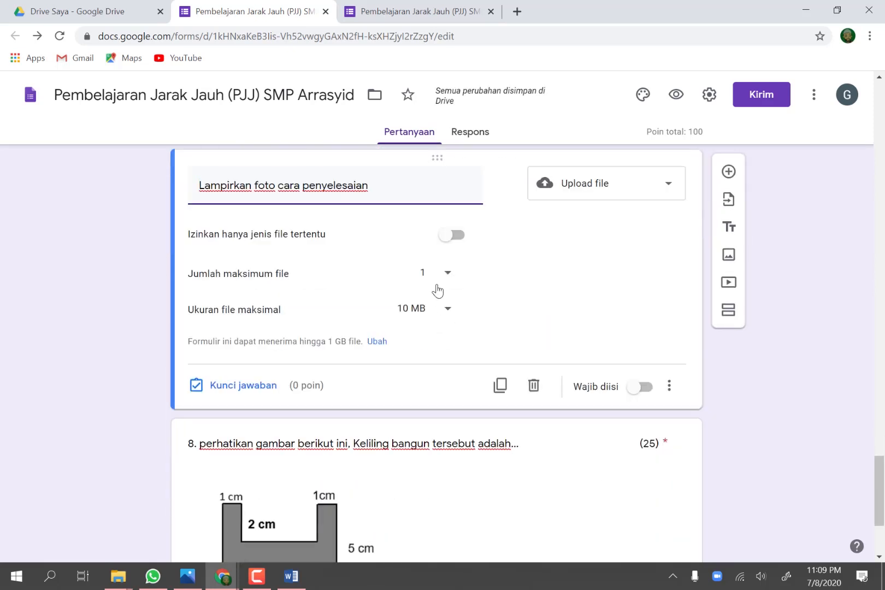
Step: Restrict question 7's photo upload to specific file types, enabling Dokumen, Spreadsheet, PDF, Video, Presentasi, both Gambar options and Audio, and make it required
left_click(448, 235)
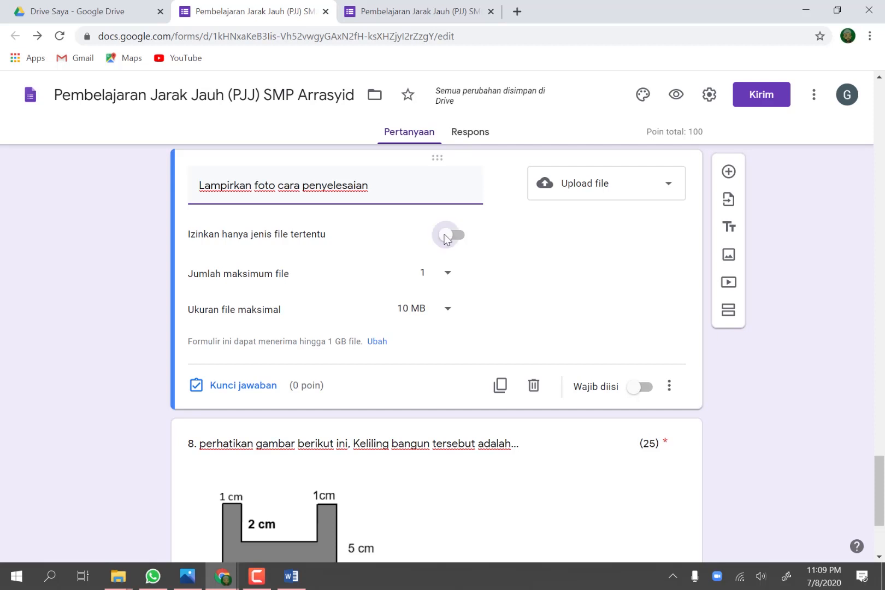
left_click(199, 258)
left_click(200, 280)
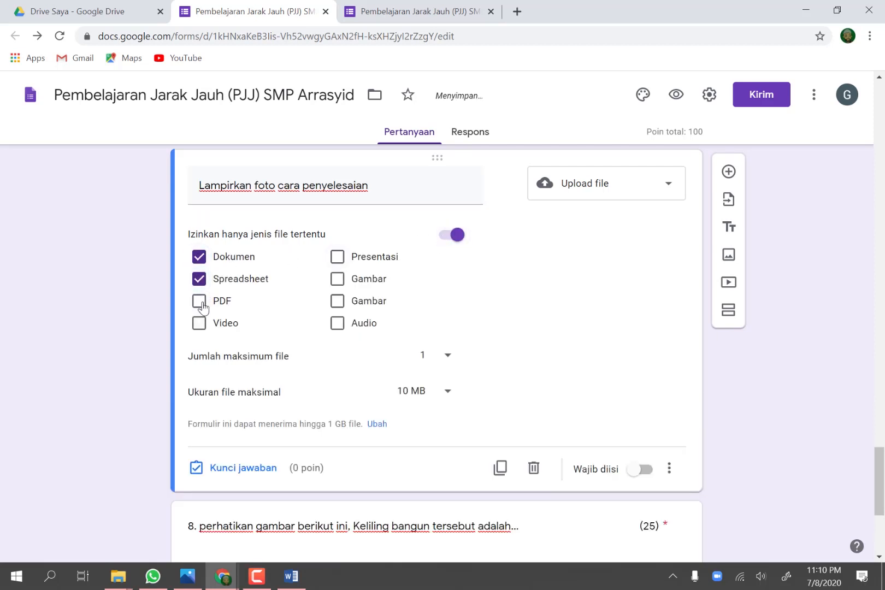
left_click(200, 302)
left_click(198, 324)
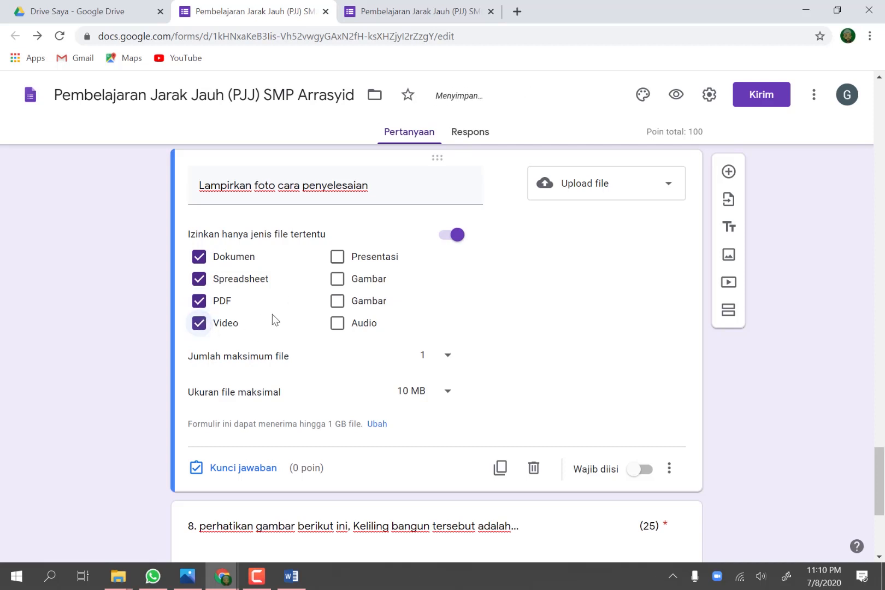
left_click(337, 258)
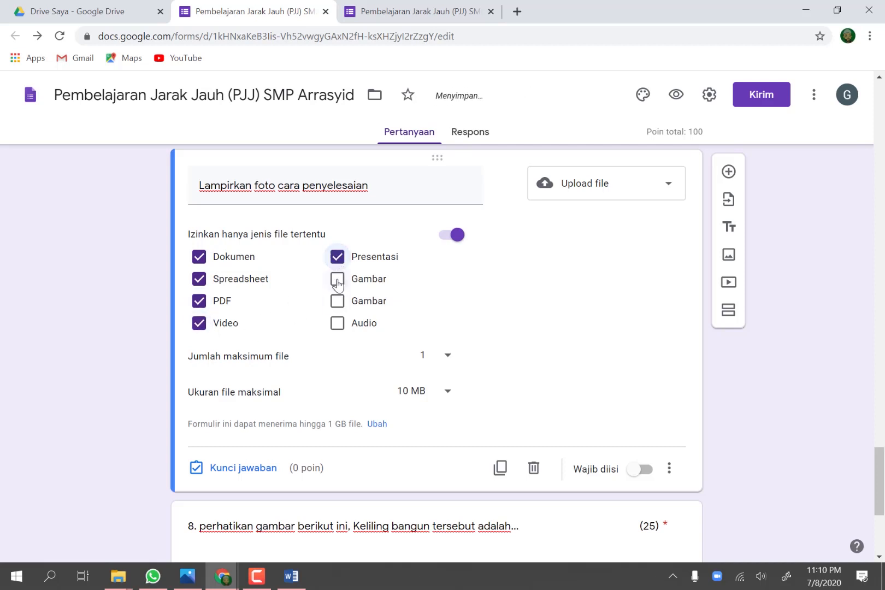
left_click(337, 281)
left_click(338, 302)
left_click(338, 324)
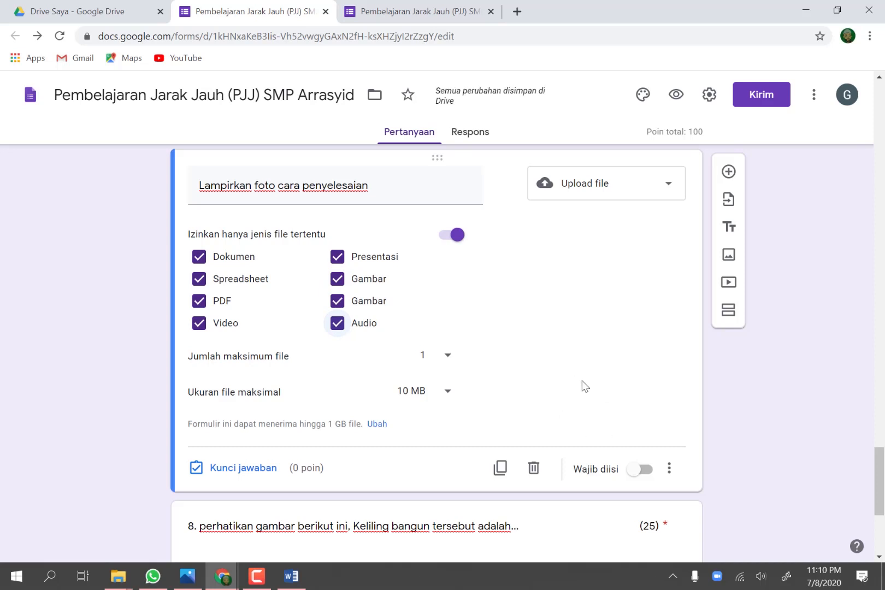
left_click(637, 471)
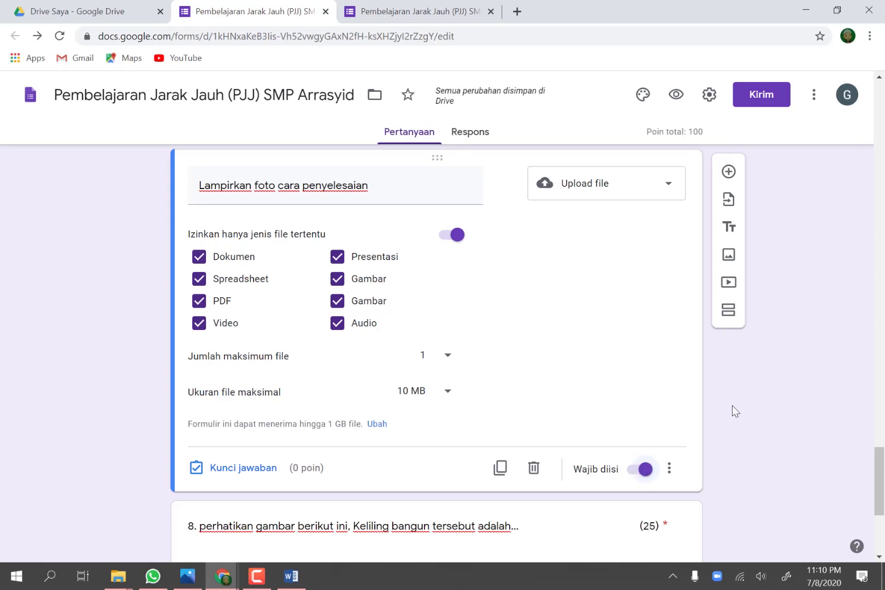
Step: Add an Upload file question below question 8 titled "Lampirkan foto cara penyelesaianya"
scroll(733, 406, "down", 5)
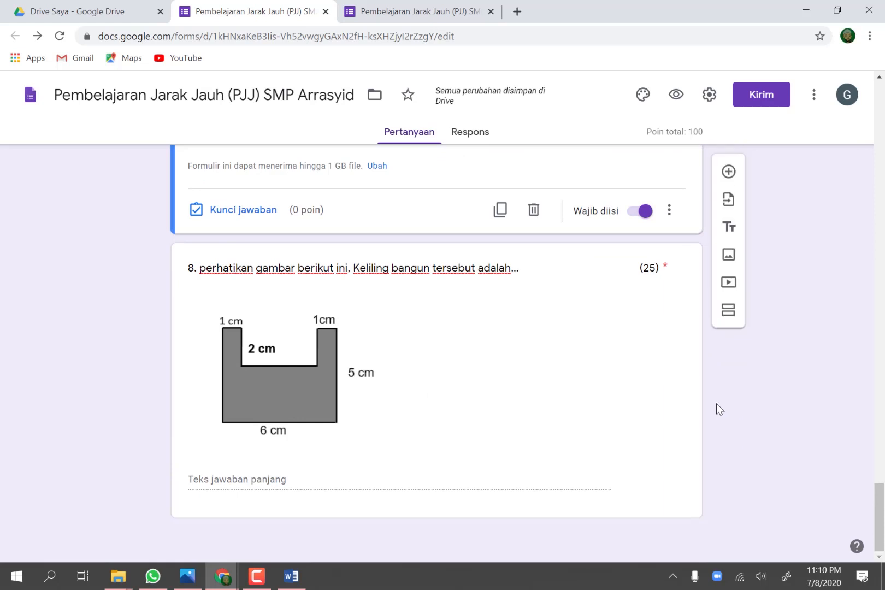
left_click(544, 376)
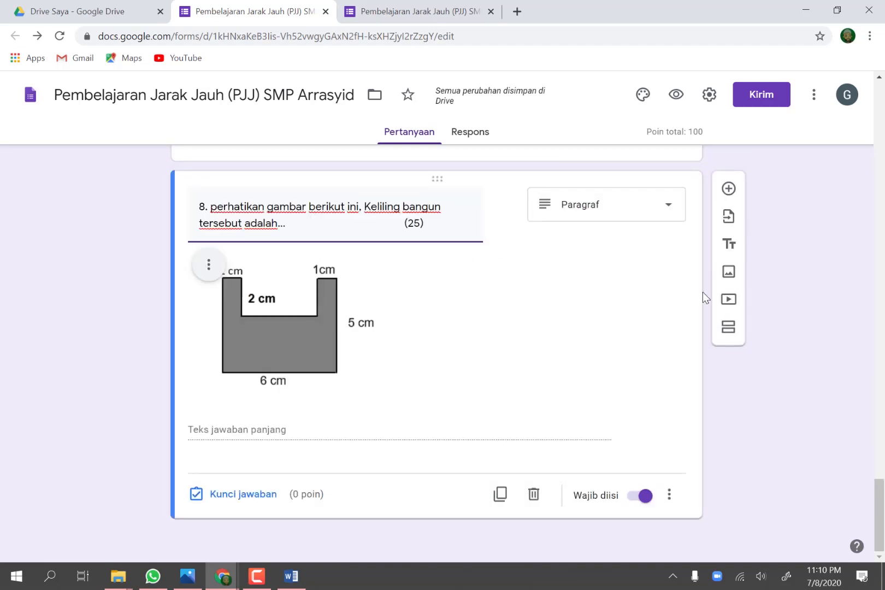
left_click(728, 190)
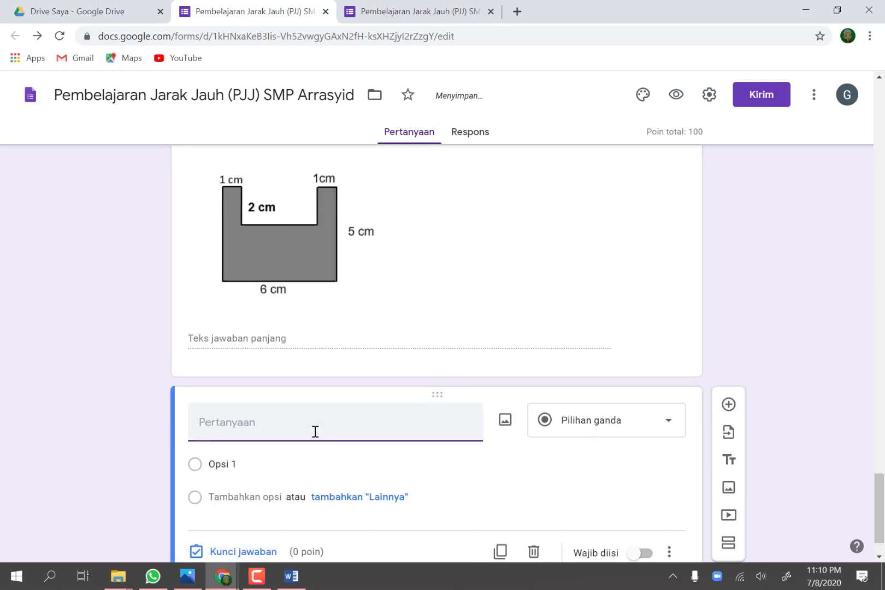
type("Lampirkan foto")
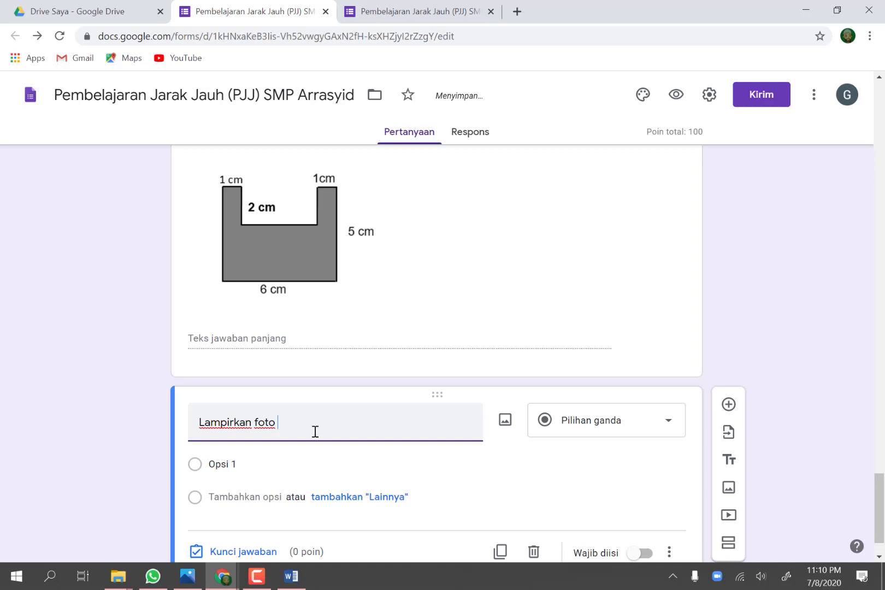
type(" cara pen")
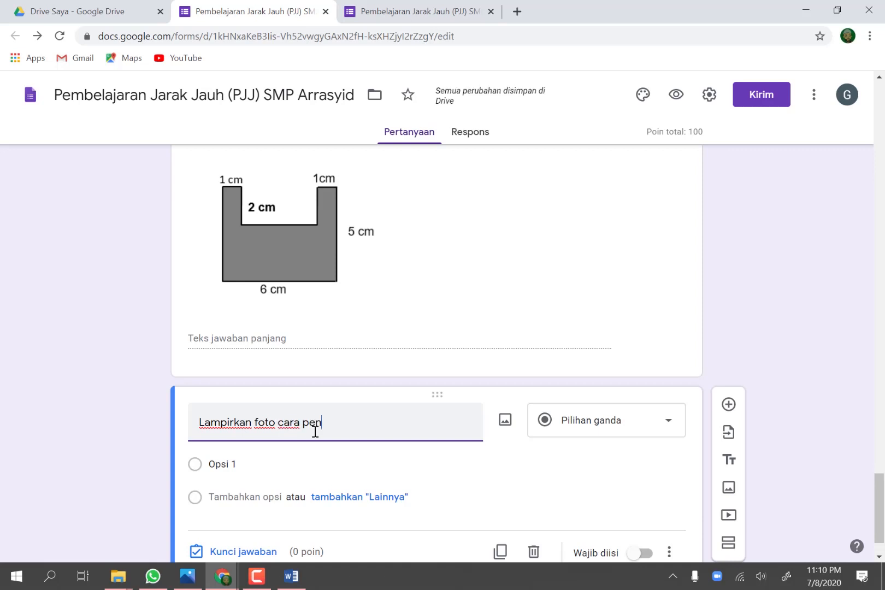
type("yelesaianya")
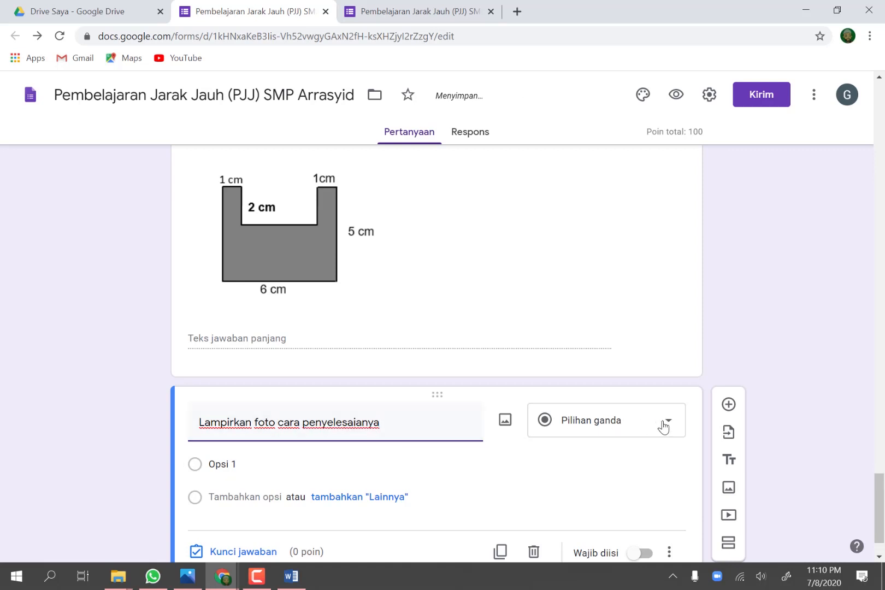
left_click(664, 426)
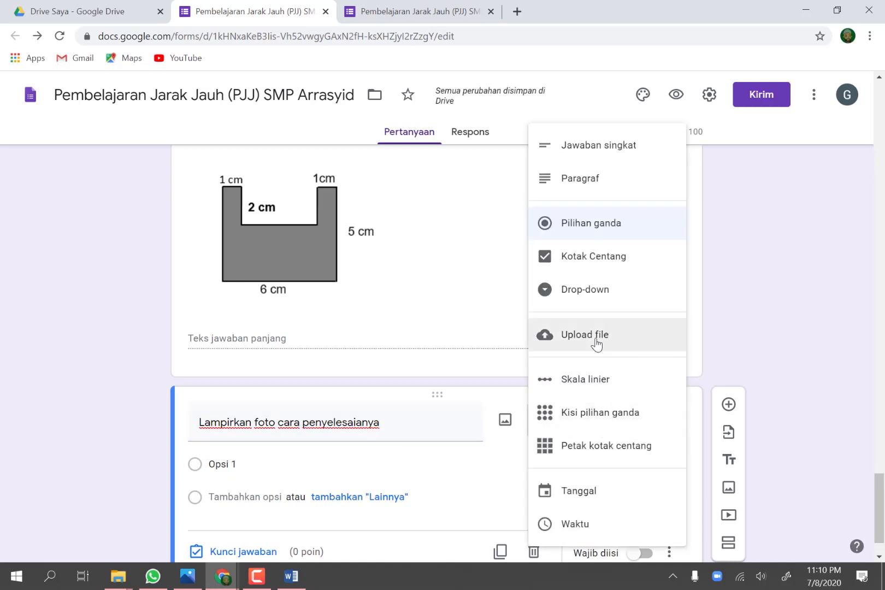
left_click(598, 346)
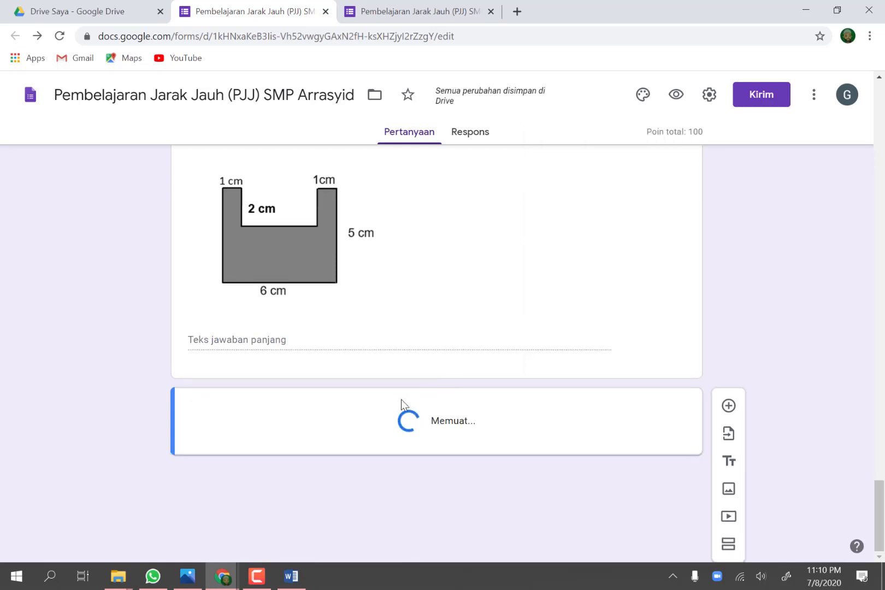
Step: Limit the upload question under question 8 to specific file types, enable all eight types from Dokumen to Audio, and make it required
left_click(445, 349)
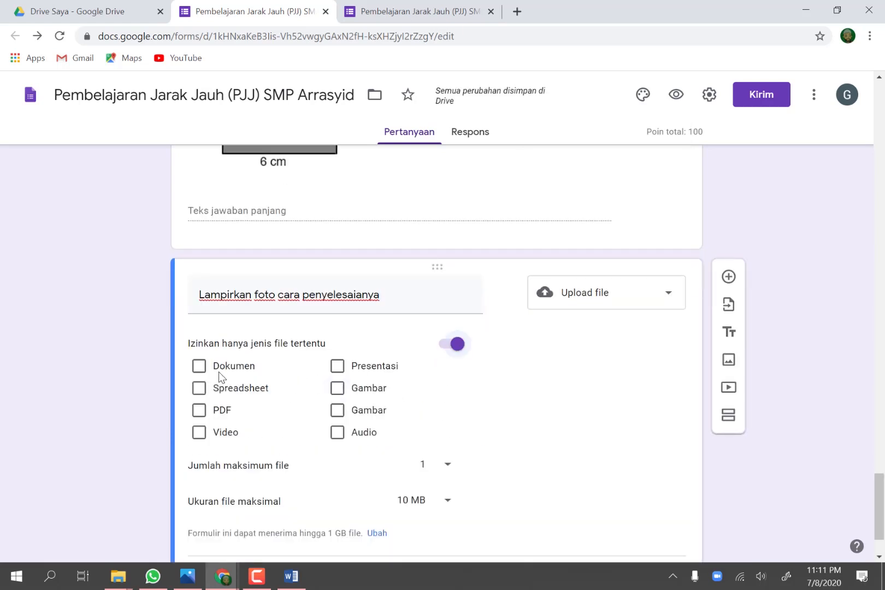
left_click(221, 367)
left_click(220, 389)
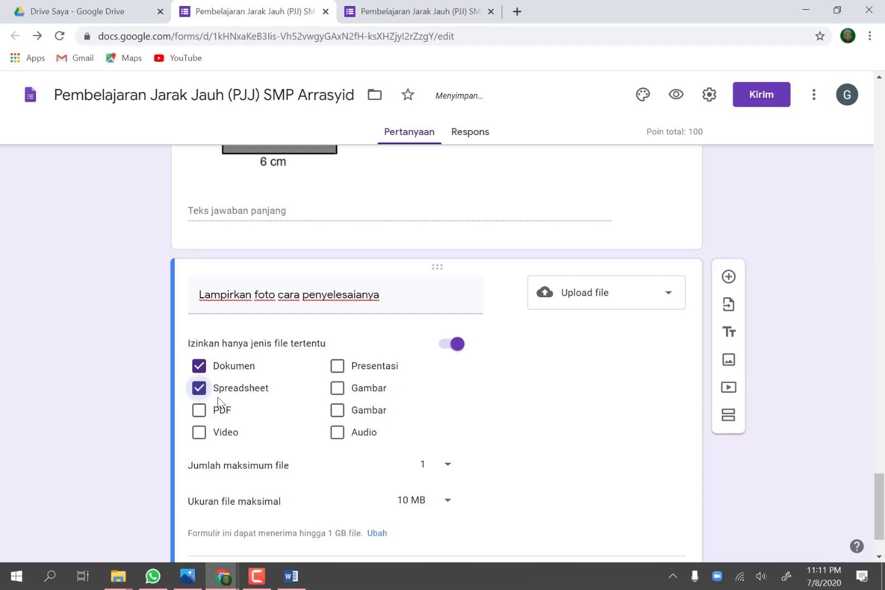
left_click(218, 413)
left_click(221, 436)
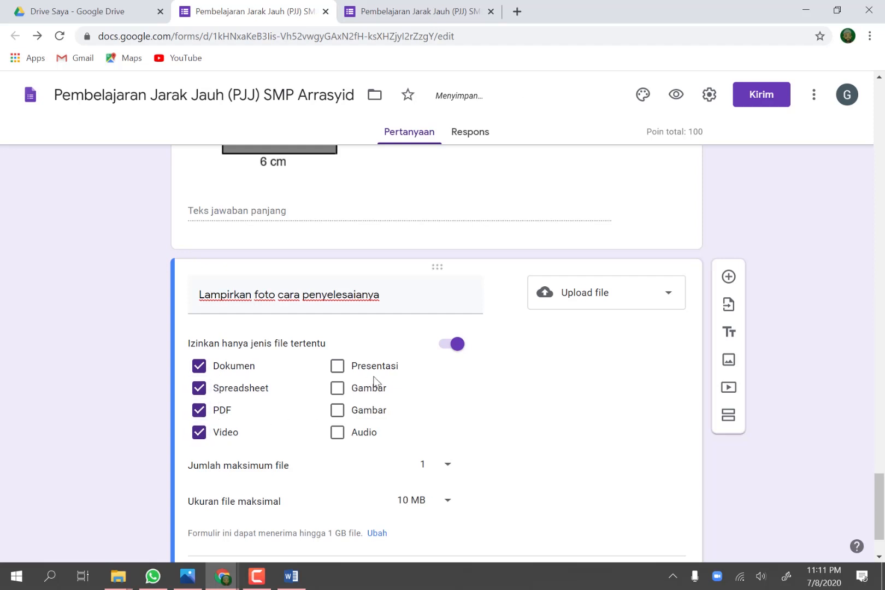
left_click(381, 371)
left_click(355, 400)
left_click(360, 414)
left_click(357, 437)
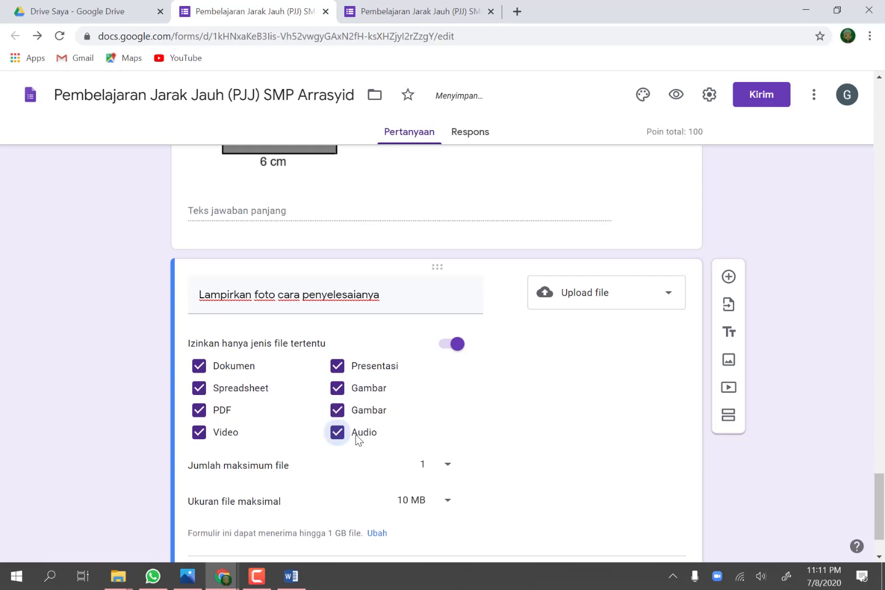
scroll(357, 437, "down", 2)
left_click(635, 499)
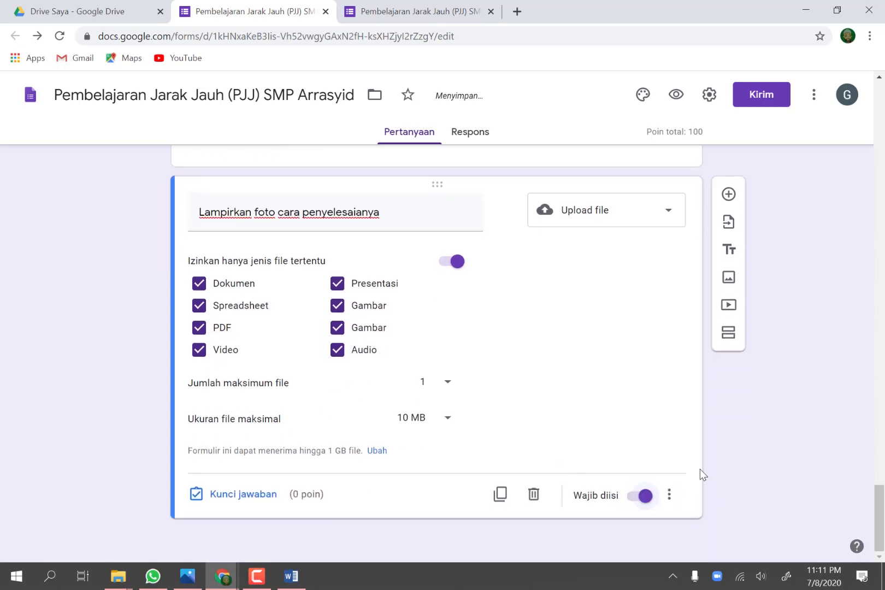
Step: Preview the form and check the file upload question placed between questions 7 and 8
scroll(718, 445, "up", 20)
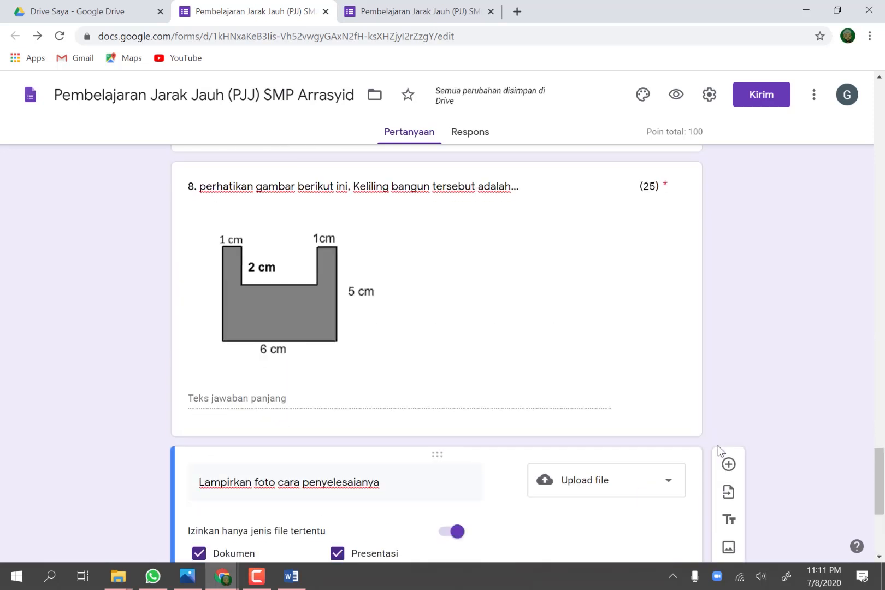
scroll(713, 312, "up", 10)
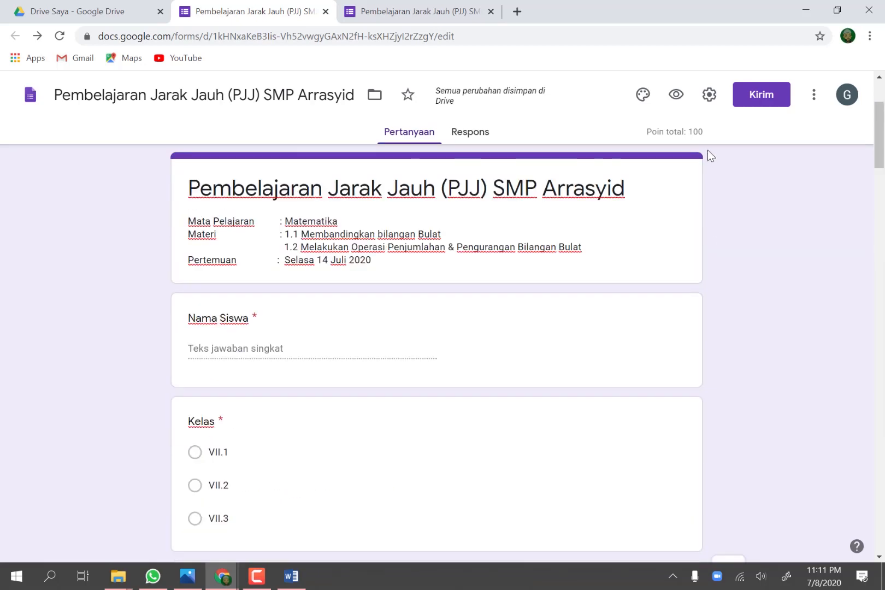
left_click(675, 96)
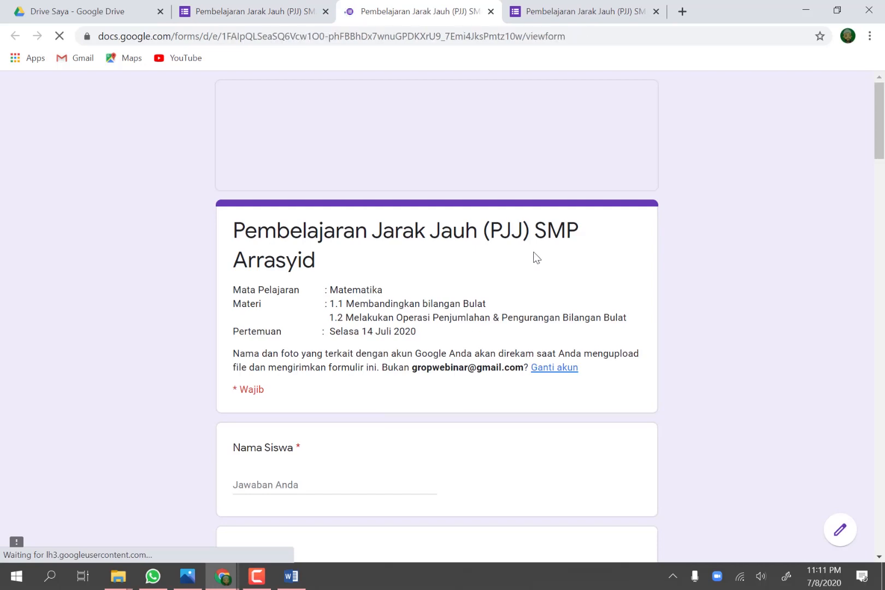
scroll(542, 257, "down", 6)
scroll(542, 257, "down", 20)
scroll(541, 257, "down", 12)
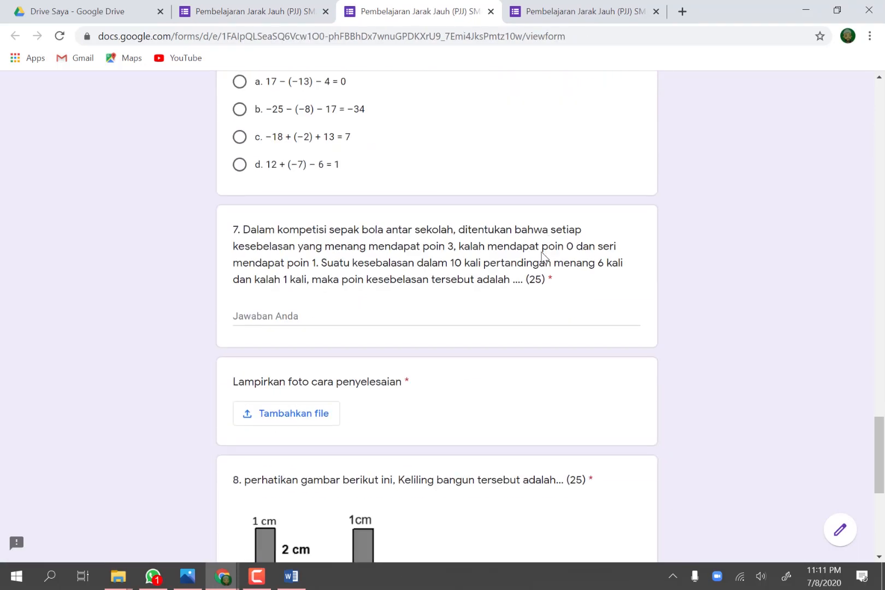
Step: Check the required photo upload questions under questions 7 and 8 in the form preview and return to its header
scroll(542, 257, "up", 4)
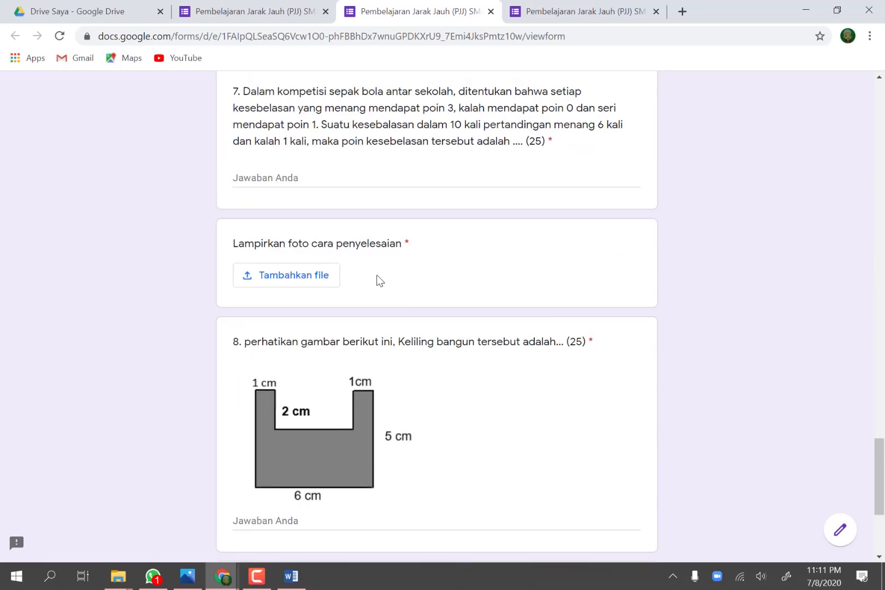
scroll(513, 307, "down", 4)
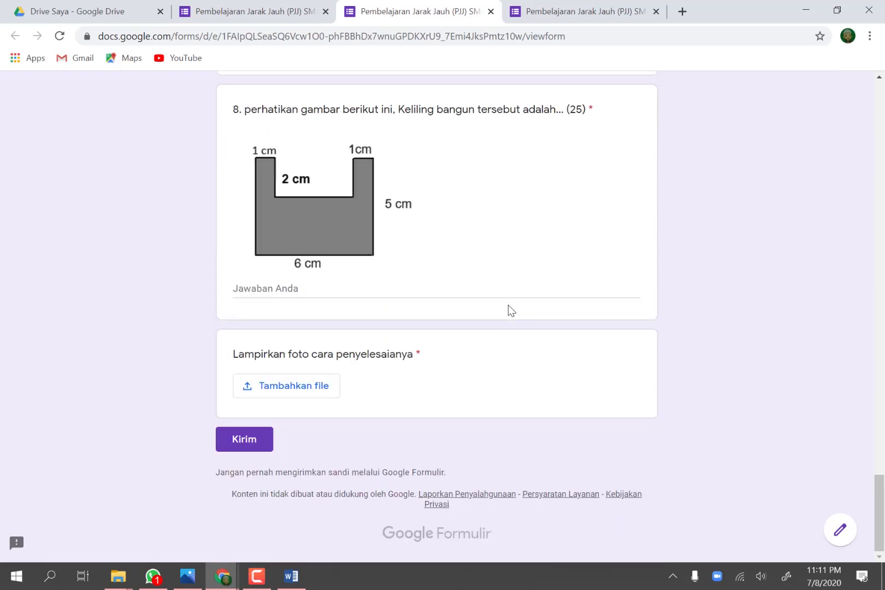
scroll(662, 358, "up", 20)
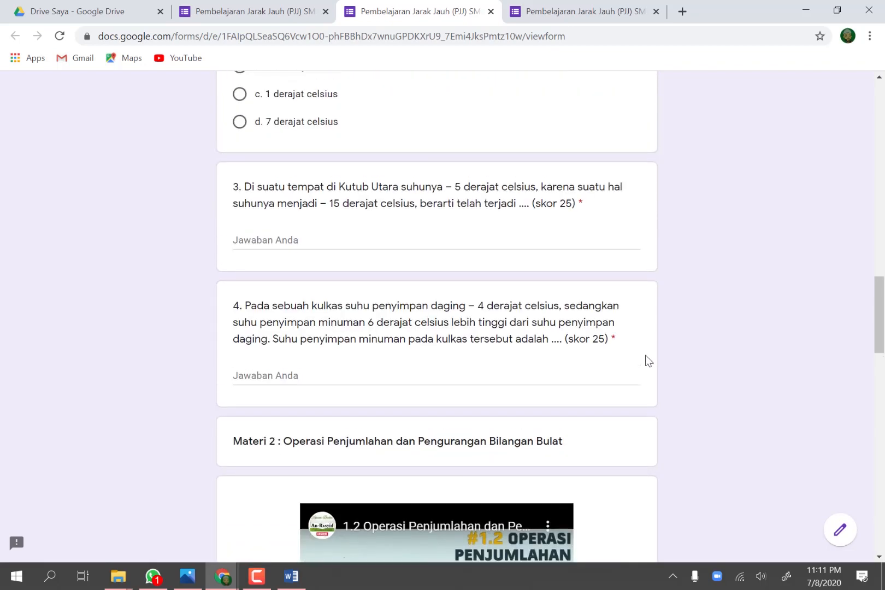
scroll(648, 360, "up", 8)
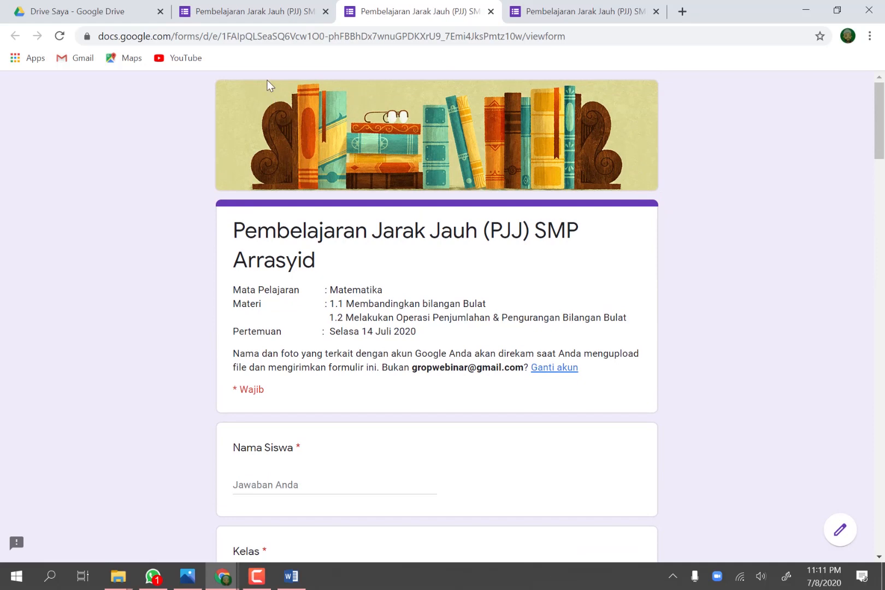
Step: Generate a shortened share link for the form from its editor and copy the short URL
left_click(251, 11)
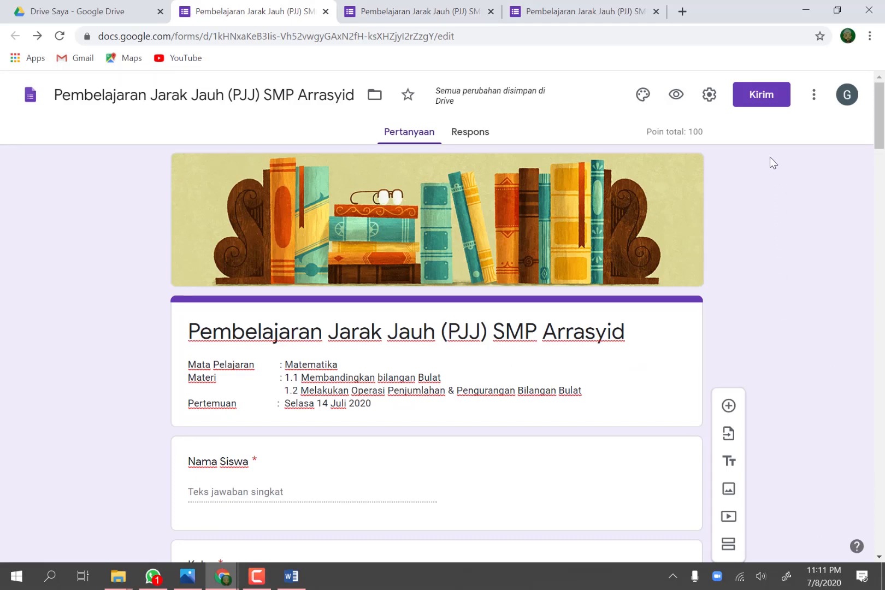
left_click(758, 101)
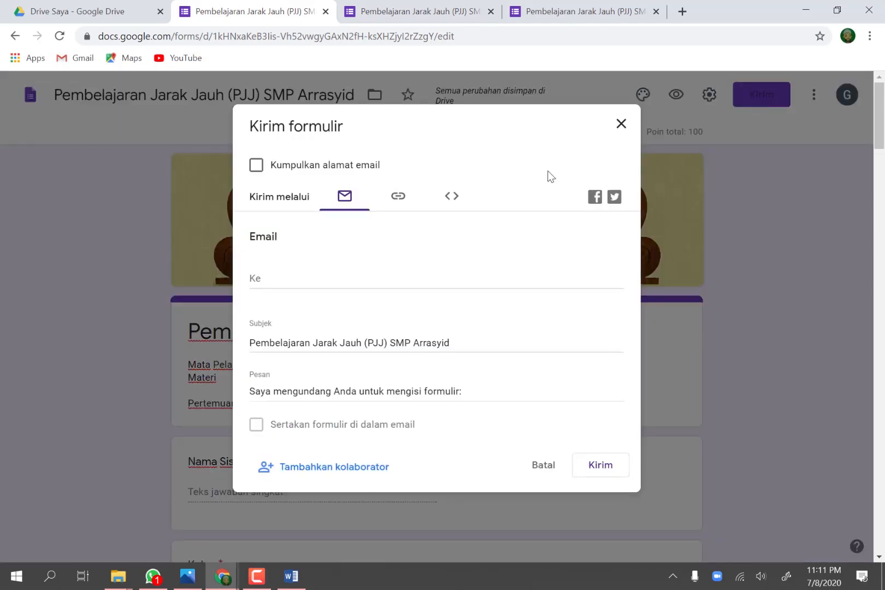
left_click(397, 201)
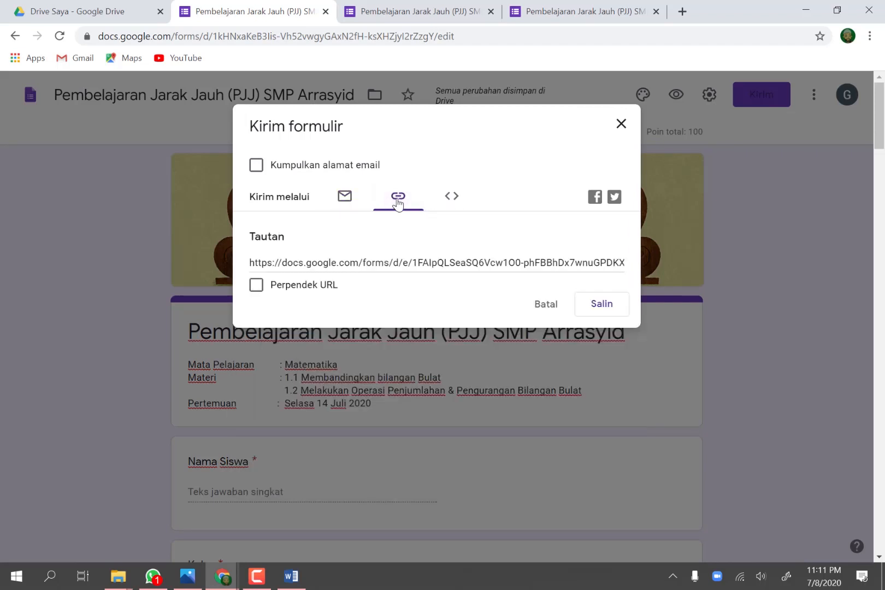
left_click(408, 263)
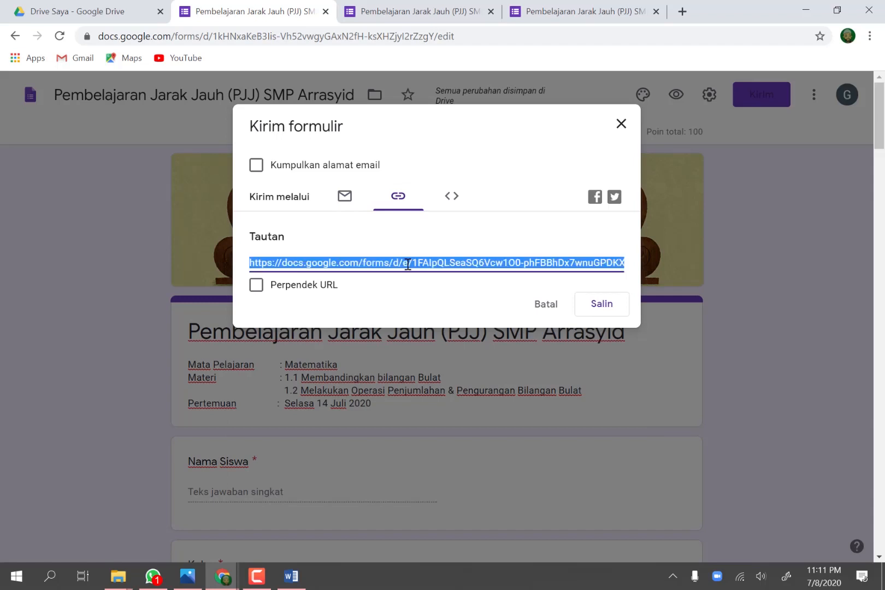
left_click(268, 285)
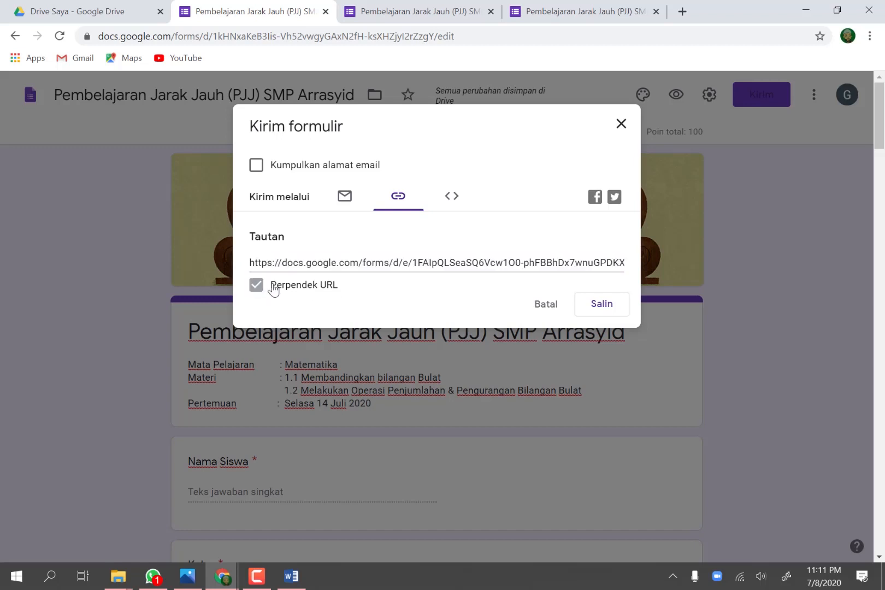
left_click(600, 307)
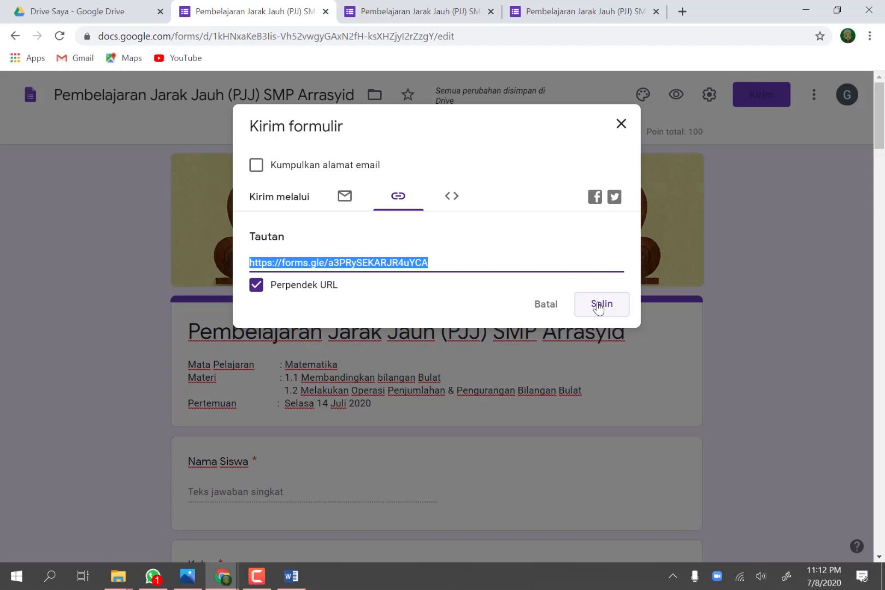
left_click(598, 306)
Step: Switch to WhatsApp, send the copied form link to the "Kelas 7 google form" group, and minimize the chat window
left_click(153, 578)
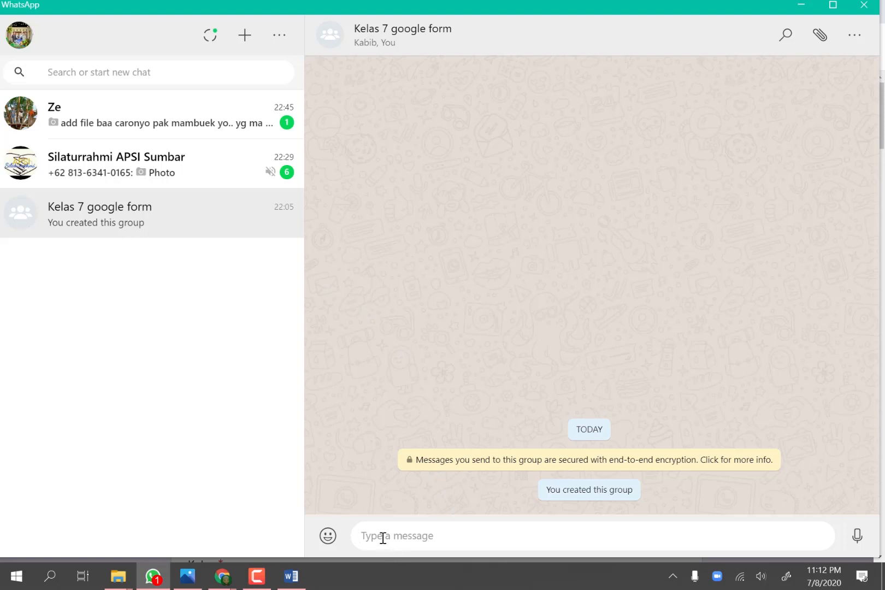
key("ctrl+v")
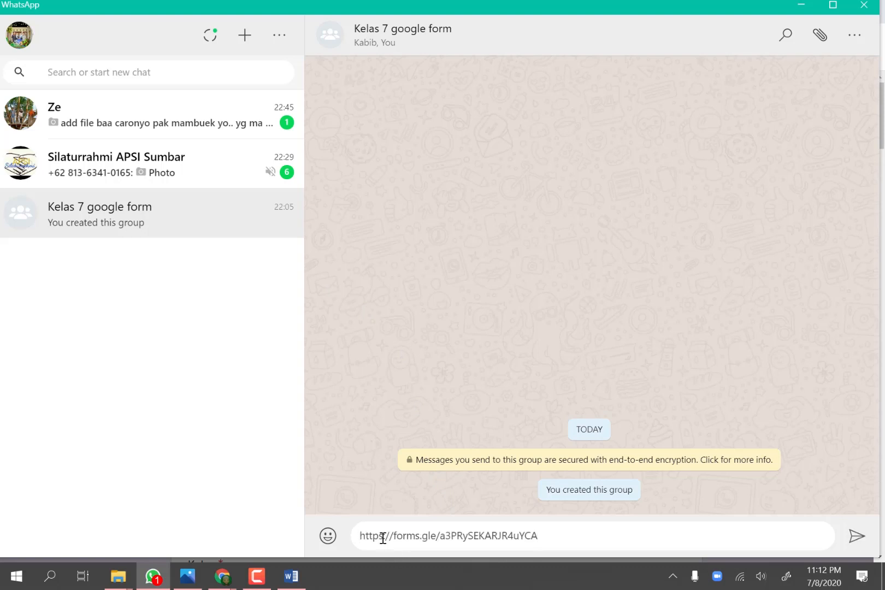
left_click(856, 539)
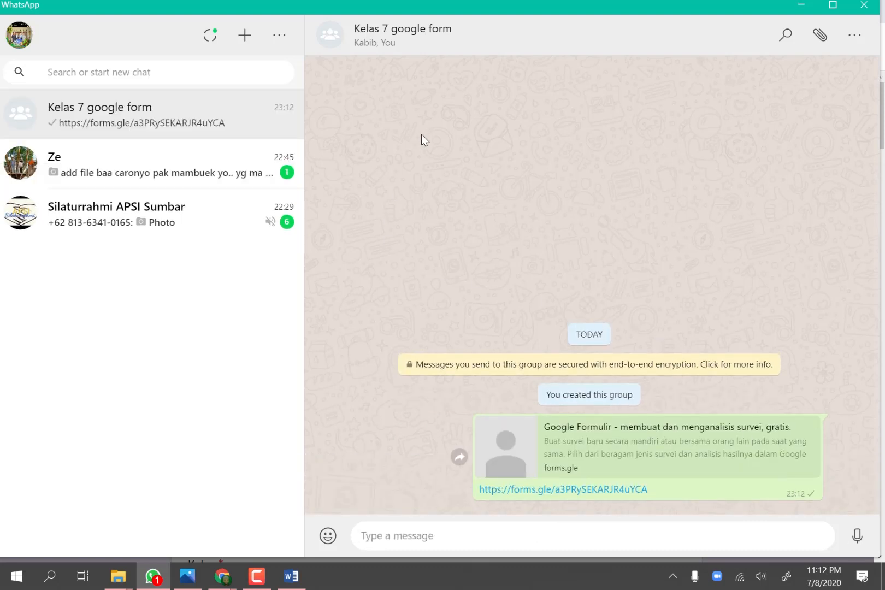
left_click(802, 7)
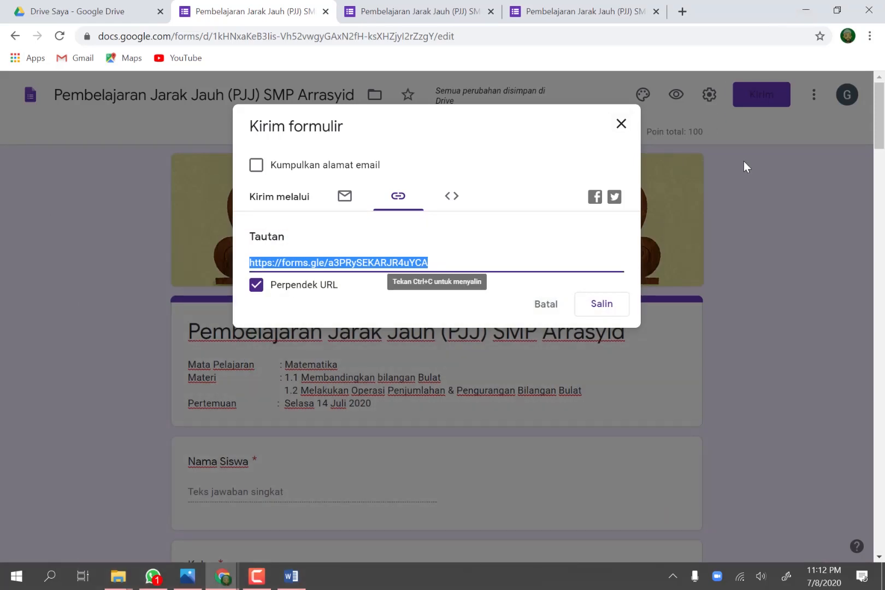
Step: Close the form's sharing dialog and both open preview pages, keeping the form editor open
left_click(621, 126)
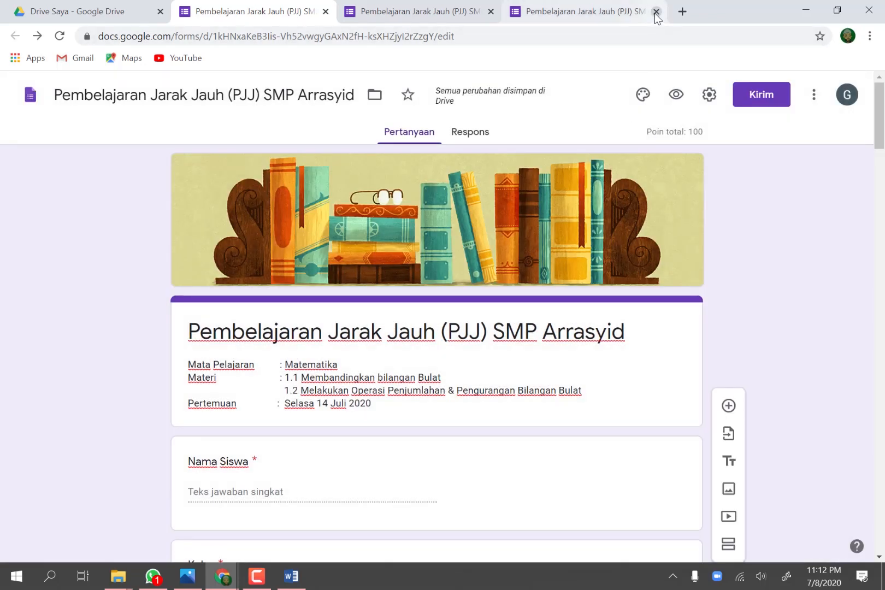
left_click(656, 12)
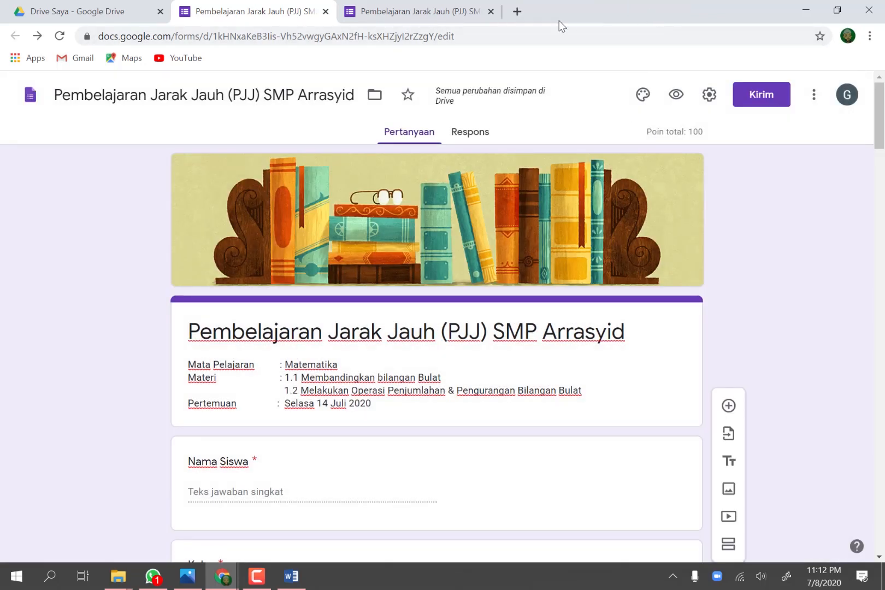
left_click(490, 12)
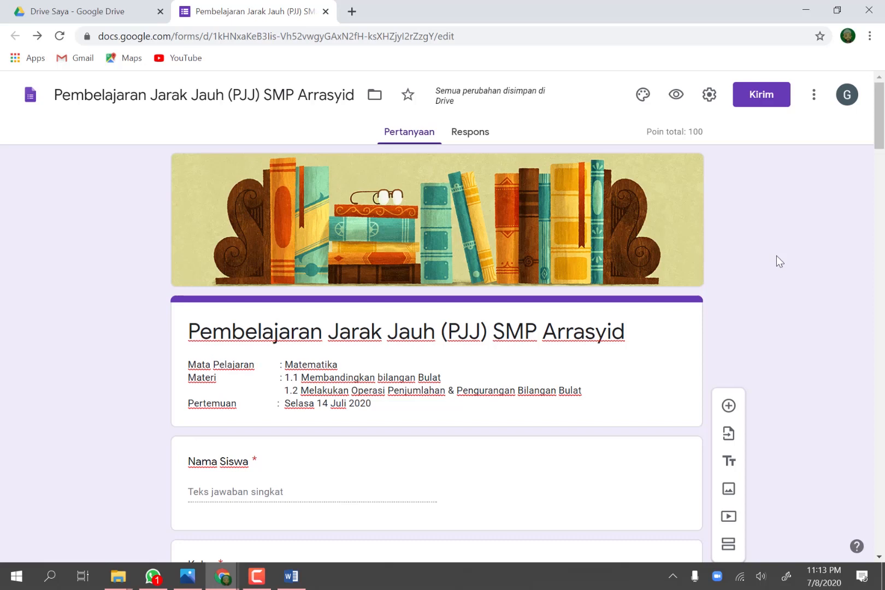
Step: Review the form in the editor, from the student details through both lesson videos to the upload question under question 8
scroll(777, 255, "down", 5)
scroll(777, 256, "up", 2)
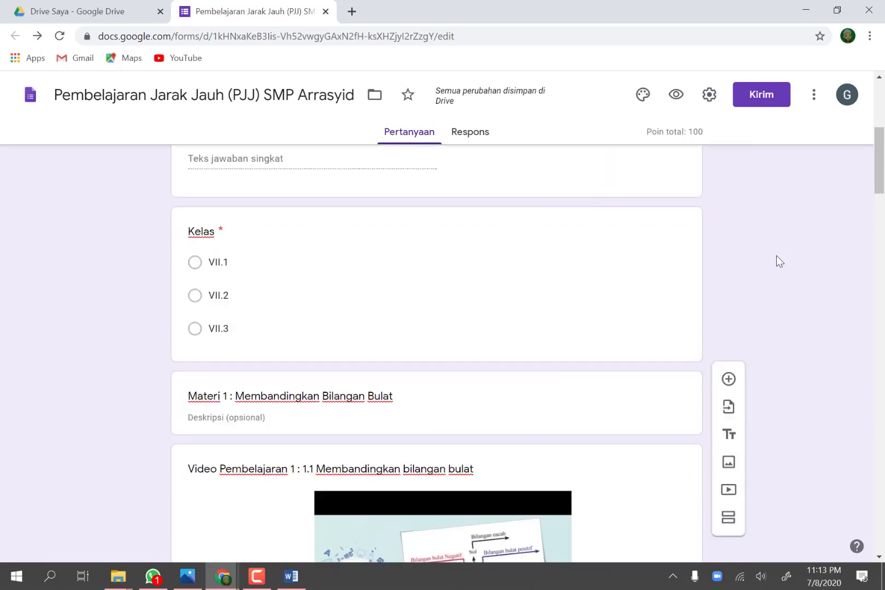
scroll(776, 255, "down", 6)
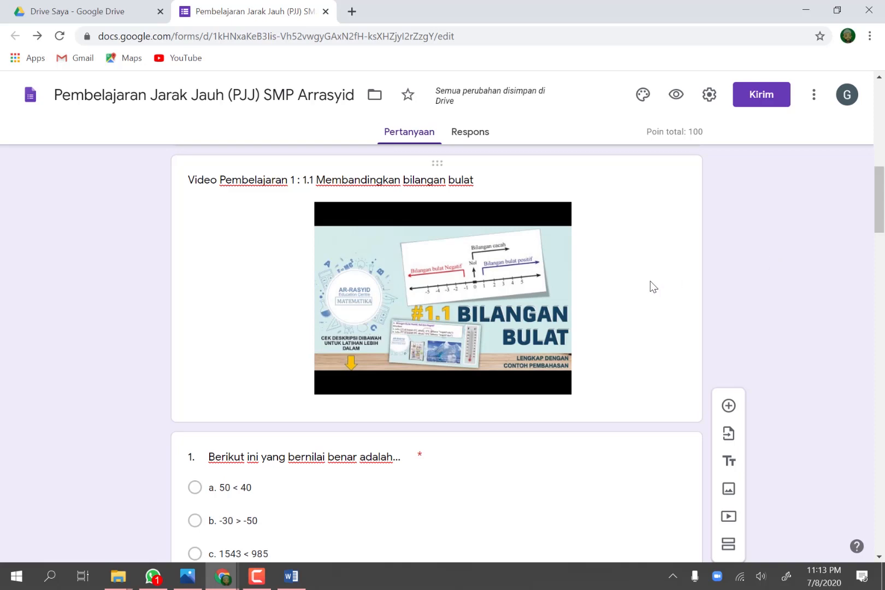
scroll(651, 286, "down", 2)
scroll(652, 286, "down", 4)
scroll(564, 255, "down", 4)
left_click(564, 253)
scroll(565, 253, "up", 1)
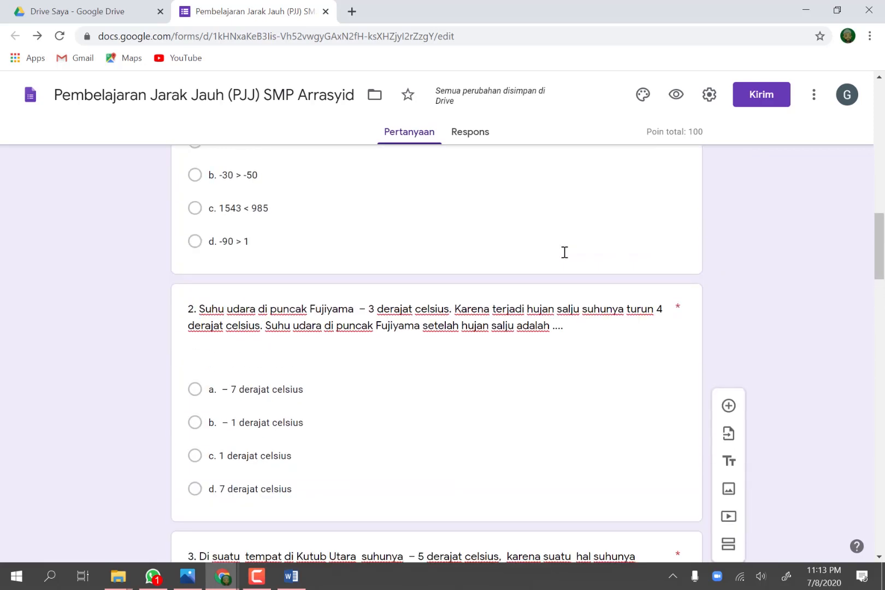
scroll(565, 252, "down", 12)
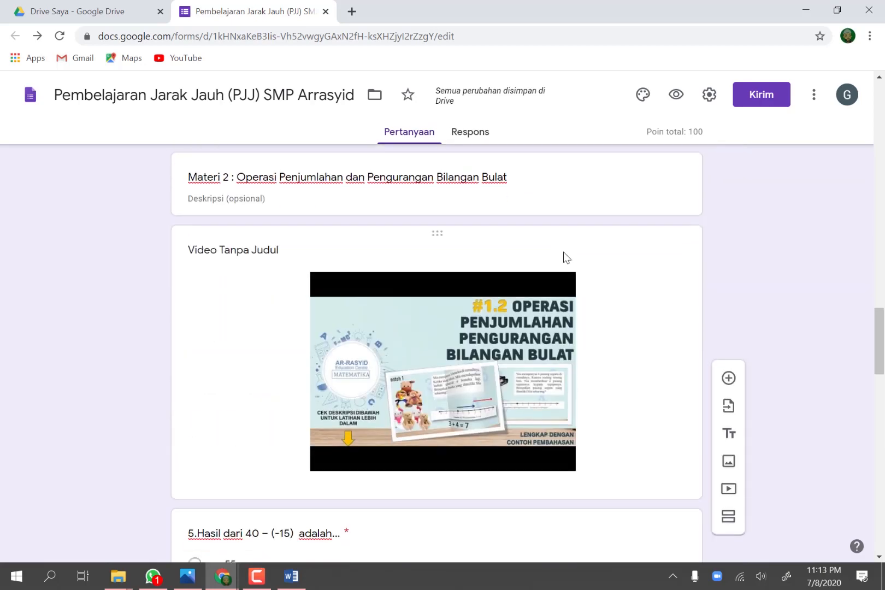
scroll(565, 255, "down", 20)
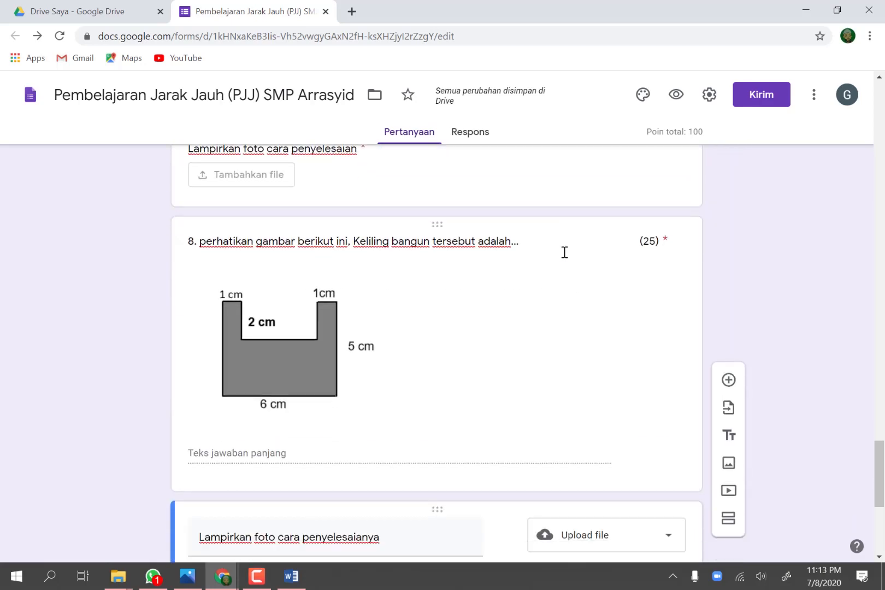
scroll(564, 252, "down", 6)
scroll(804, 308, "up", 5)
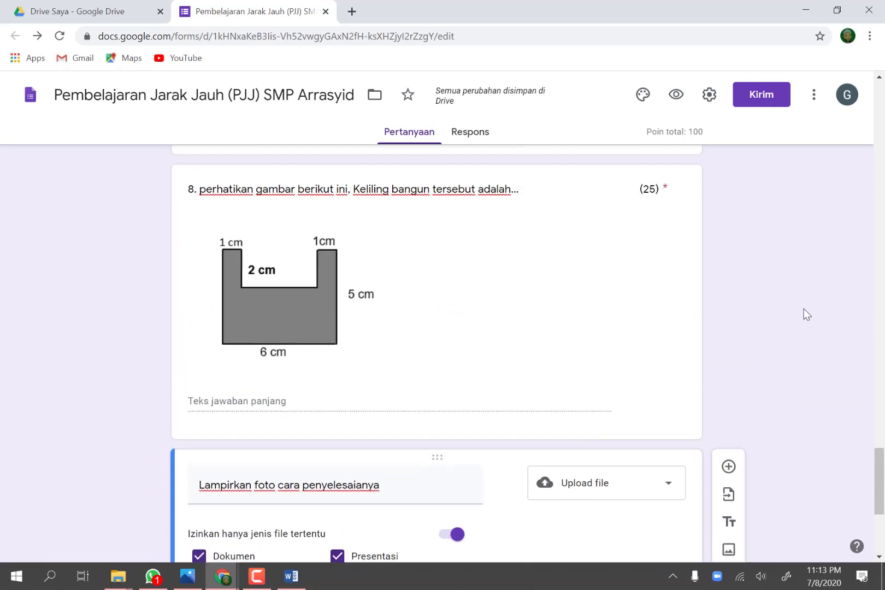
scroll(804, 308, "up", 20)
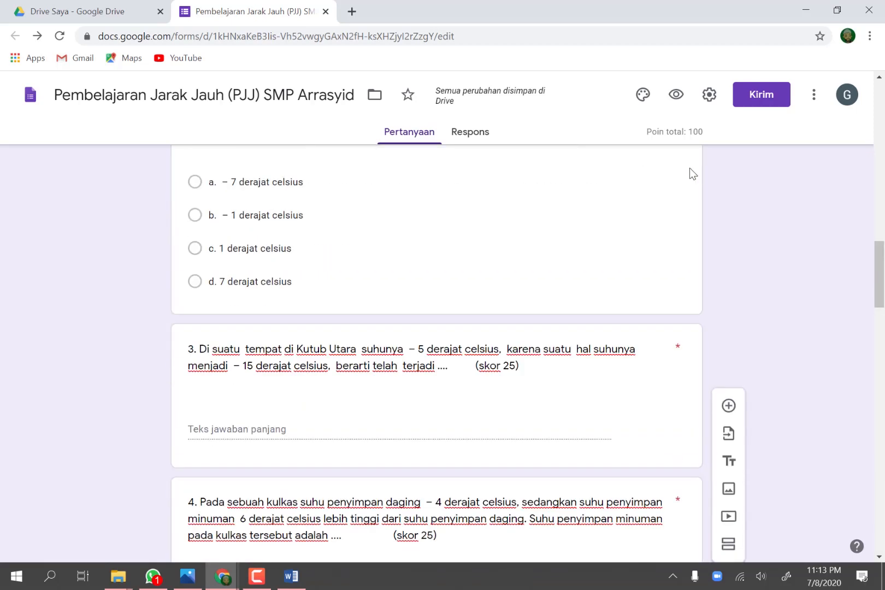
Step: Preview the finished form, review it from the header to the last upload question, and close the browser
left_click(676, 95)
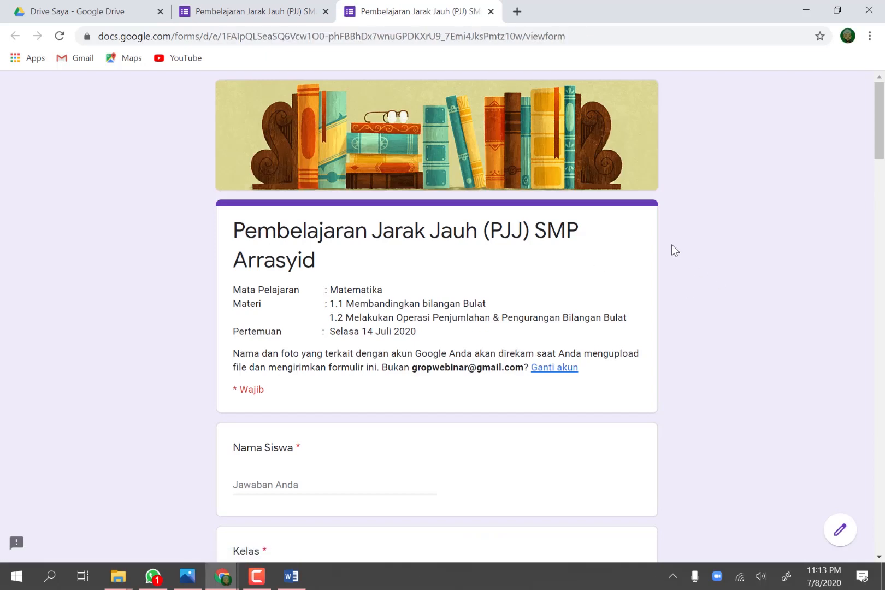
scroll(672, 244, "down", 10)
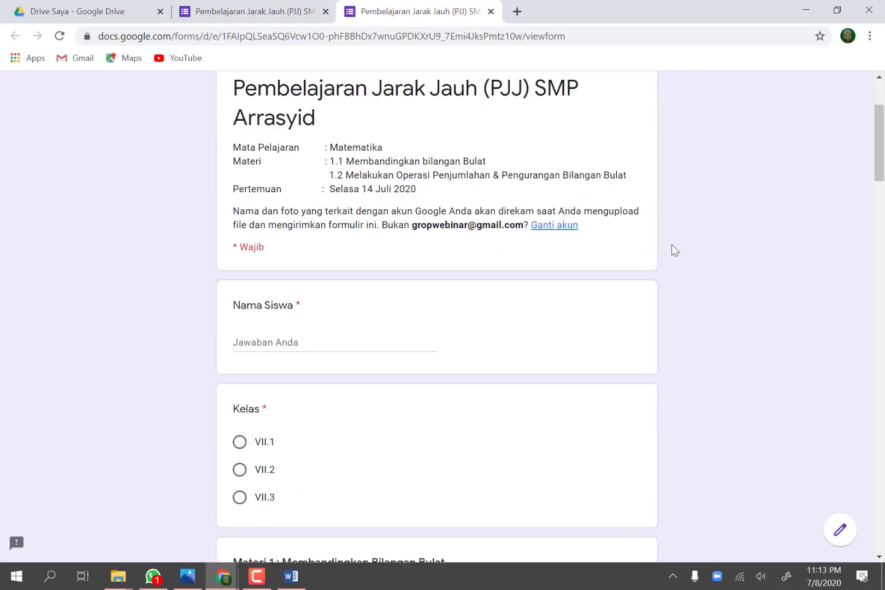
scroll(672, 245, "down", 20)
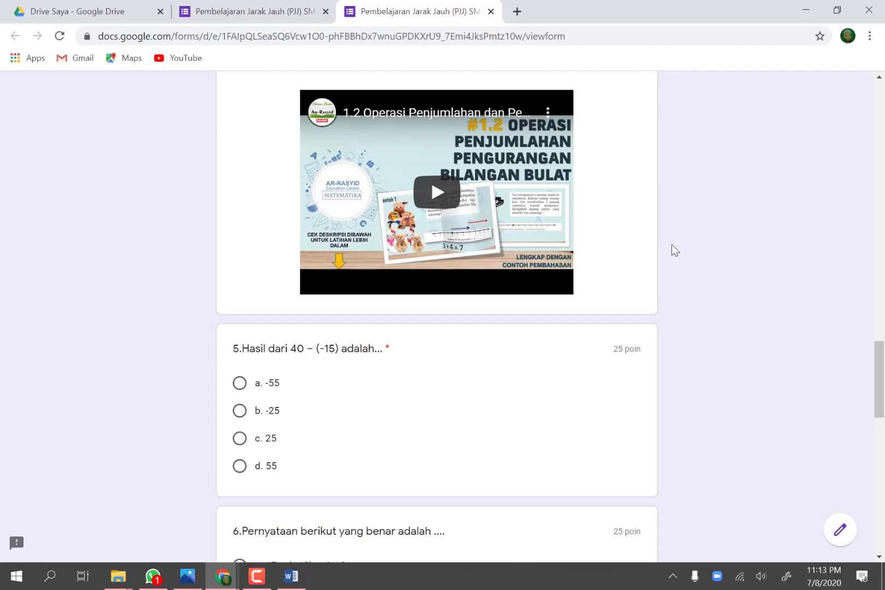
scroll(672, 244, "down", 5)
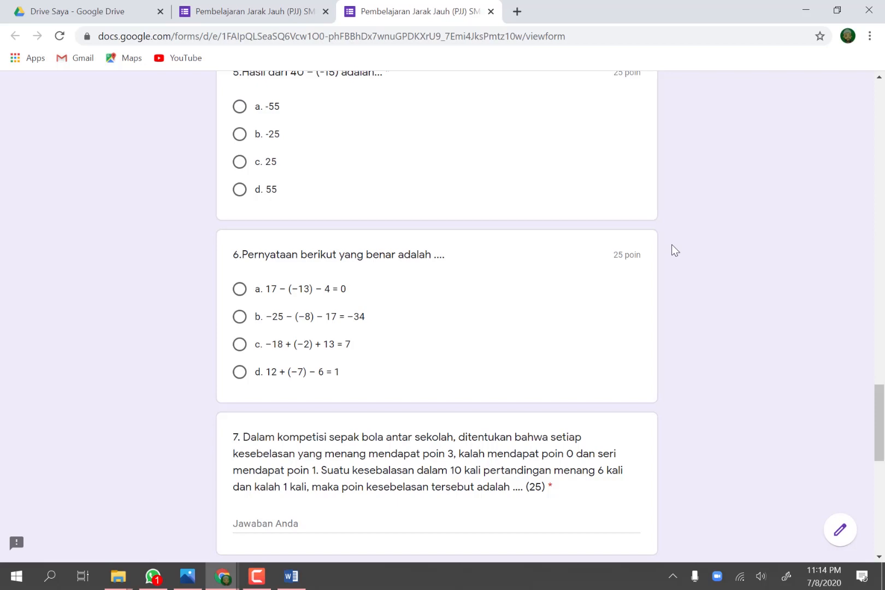
scroll(672, 246, "down", 10)
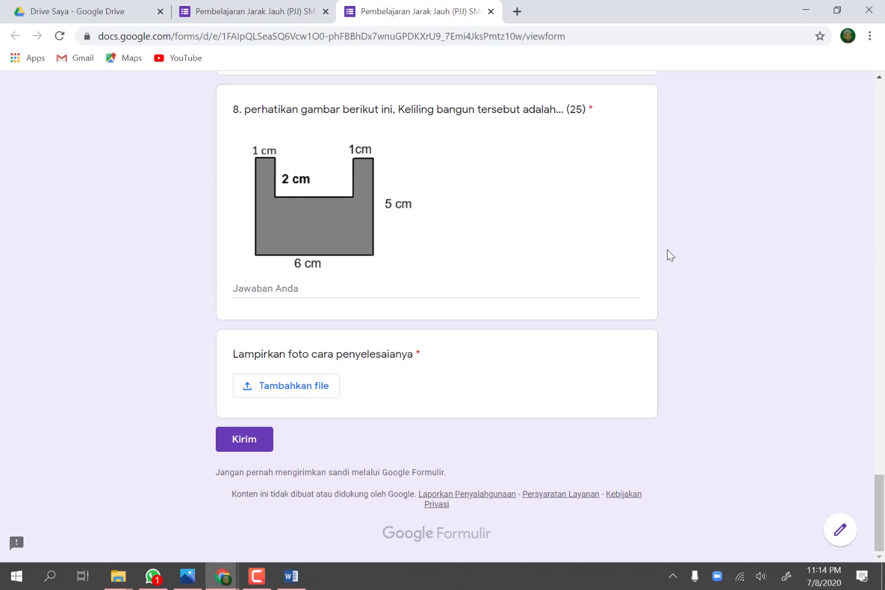
scroll(667, 249, "up", 20)
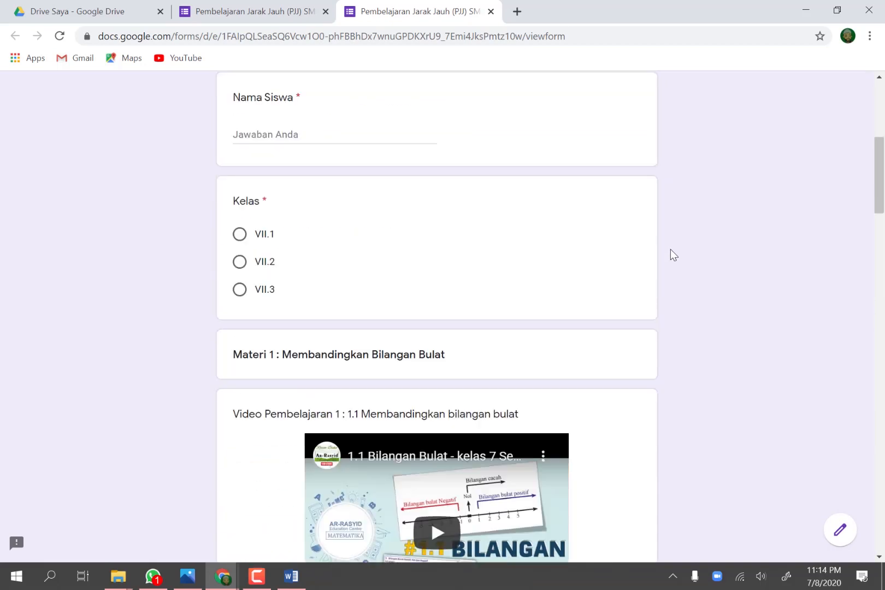
scroll(670, 249, "up", 9)
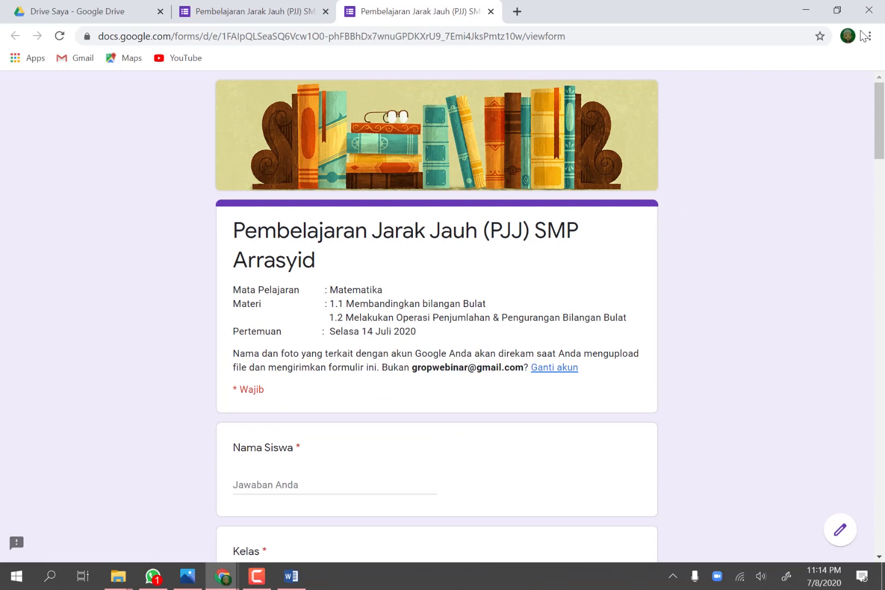
left_click(870, 13)
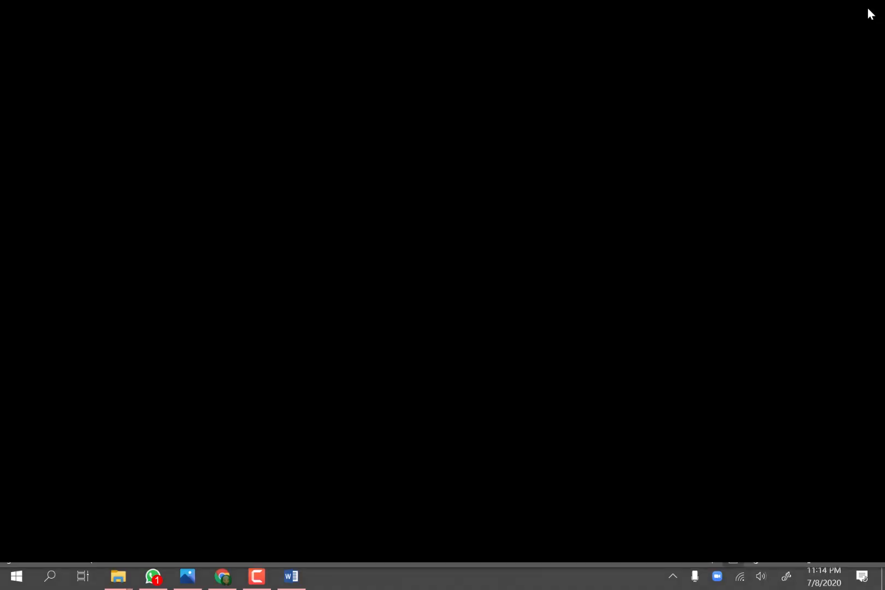